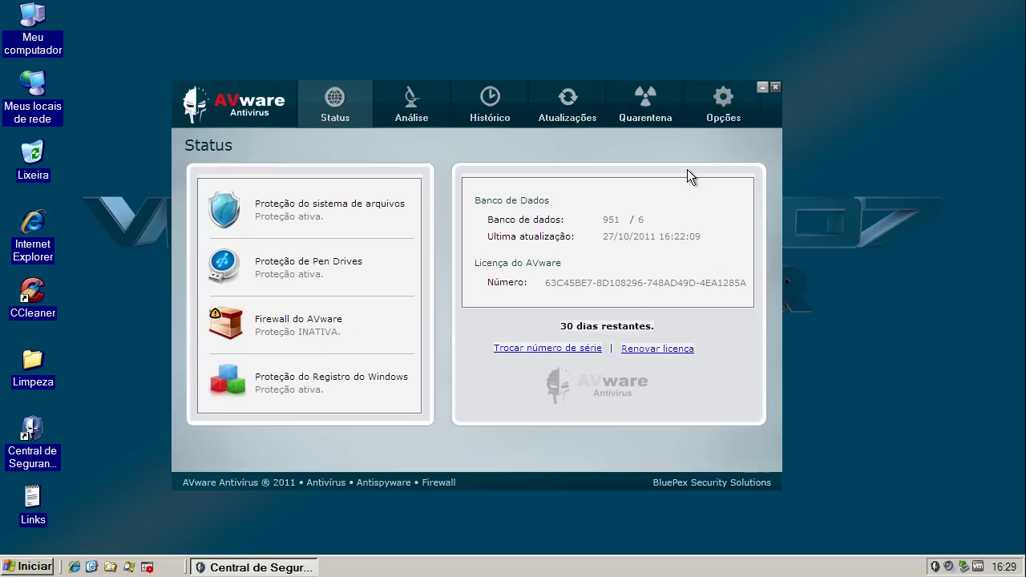
Review the antivirus options for system monitors and pen drive protection in standard mode, plus the general game mode definitions.
click(721, 102)
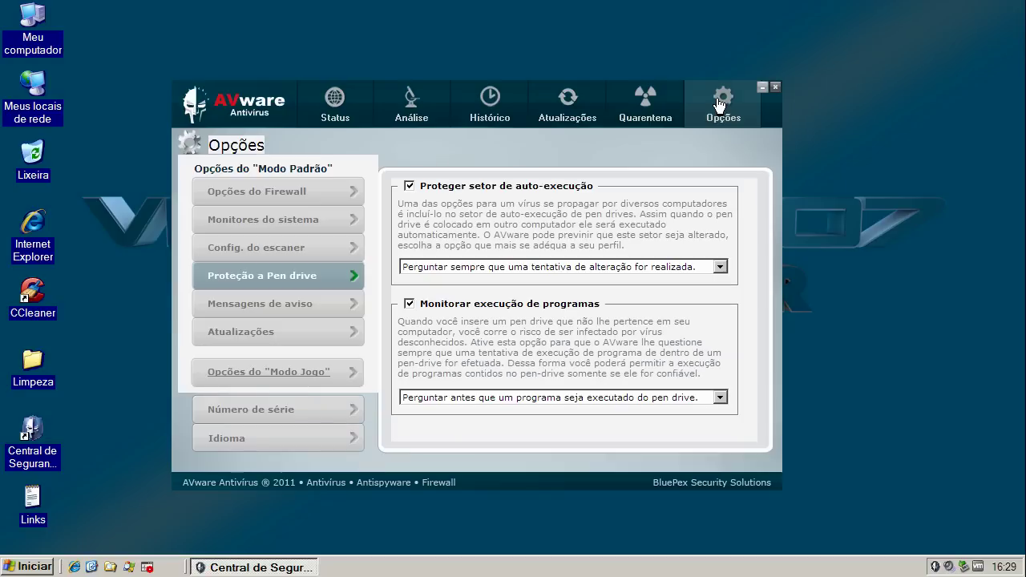
click(275, 229)
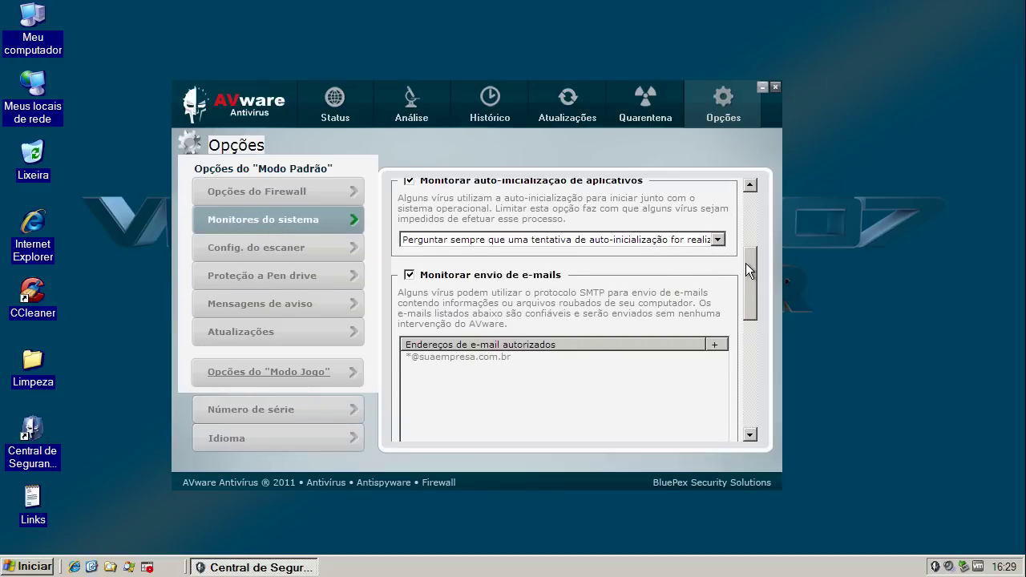
drag(747, 269, 770, 179)
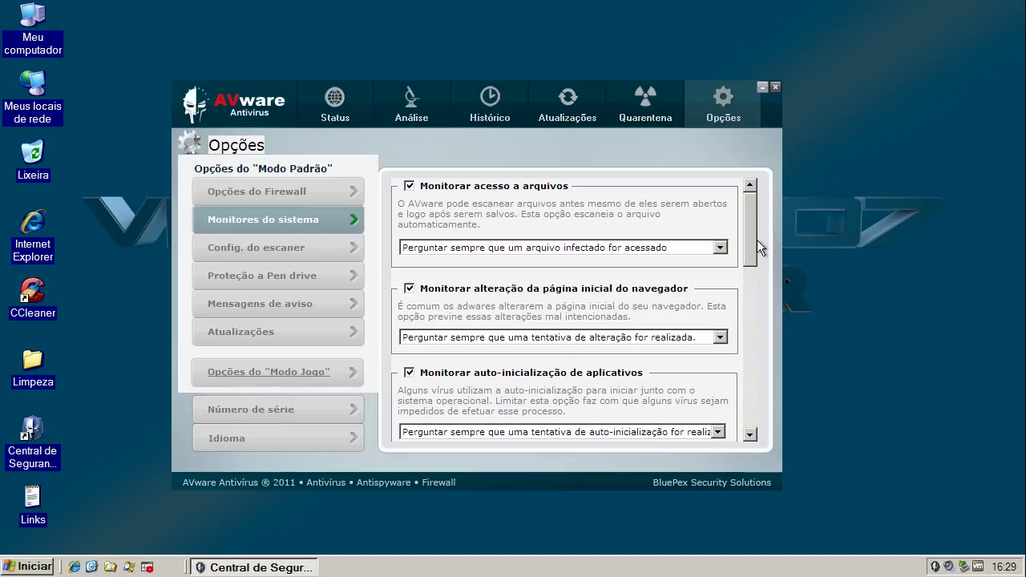
drag(752, 232, 749, 261)
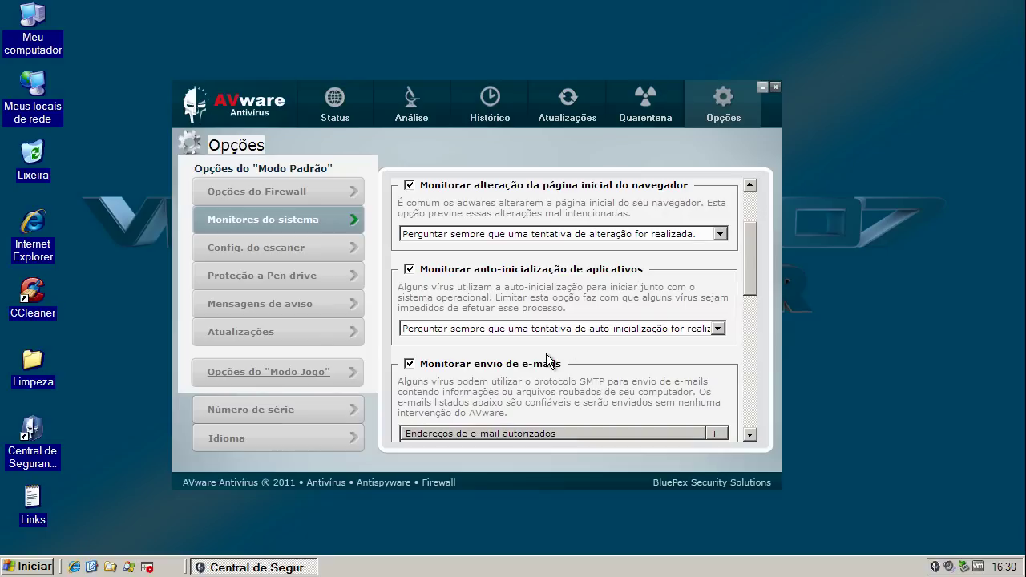
drag(753, 285, 758, 309)
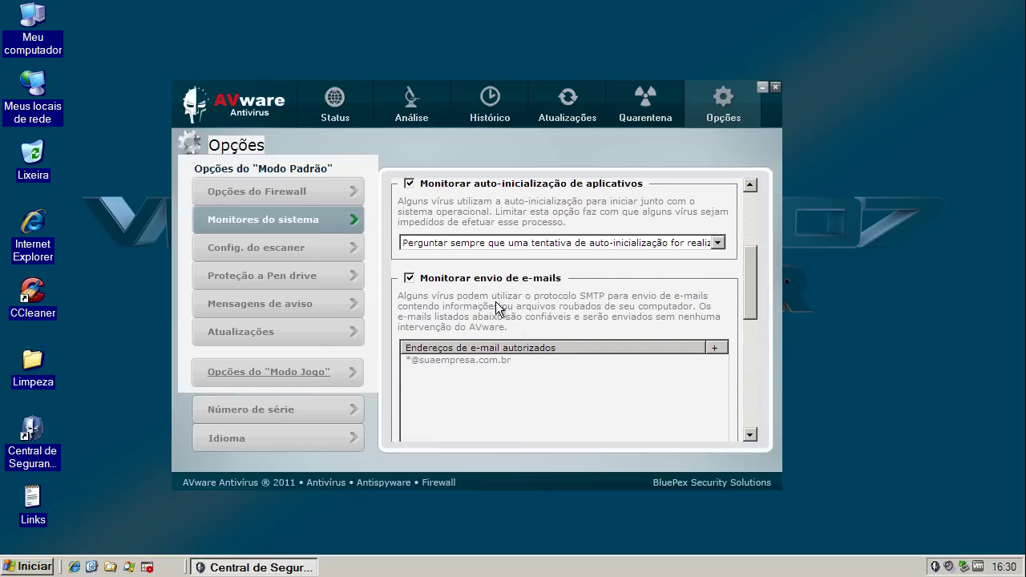
click(276, 287)
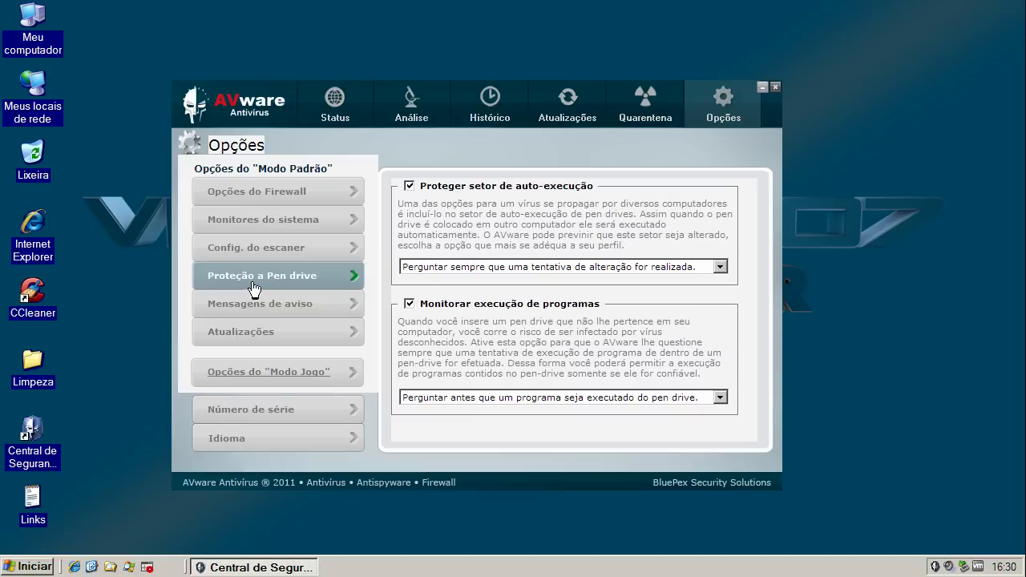
click(305, 374)
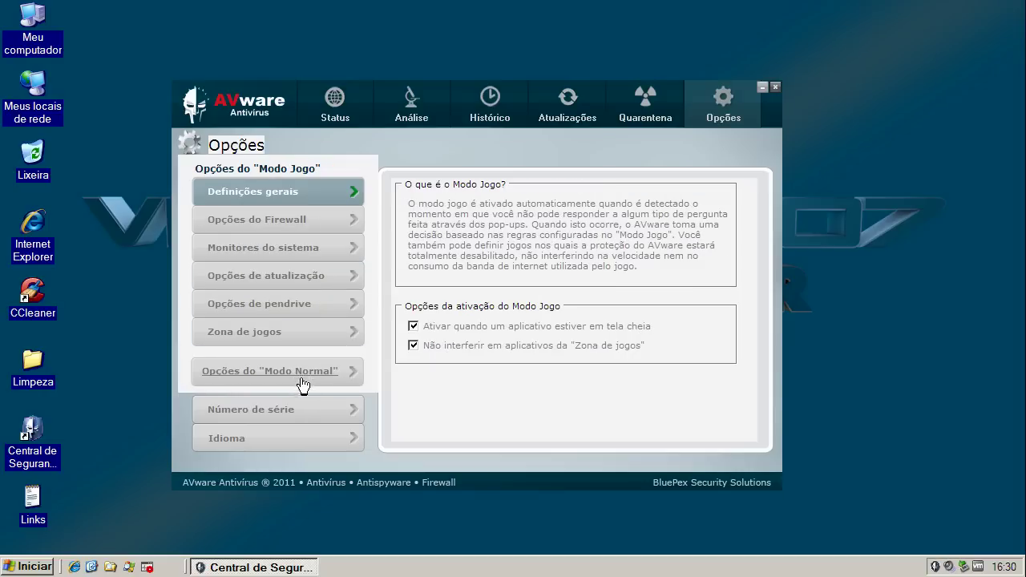
Run a manual update of the AVware antivirus and close its security center.
click(554, 112)
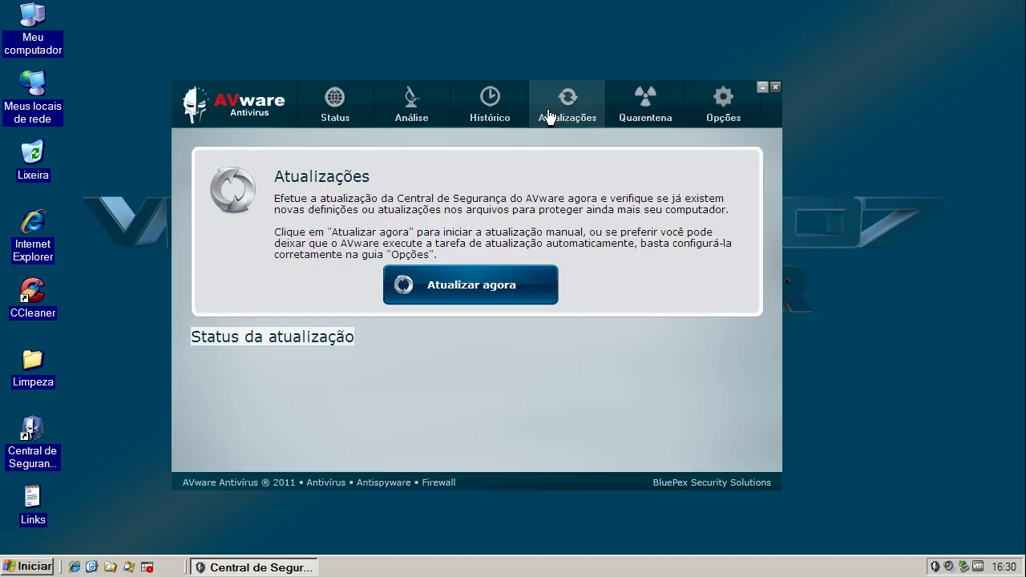
click(468, 290)
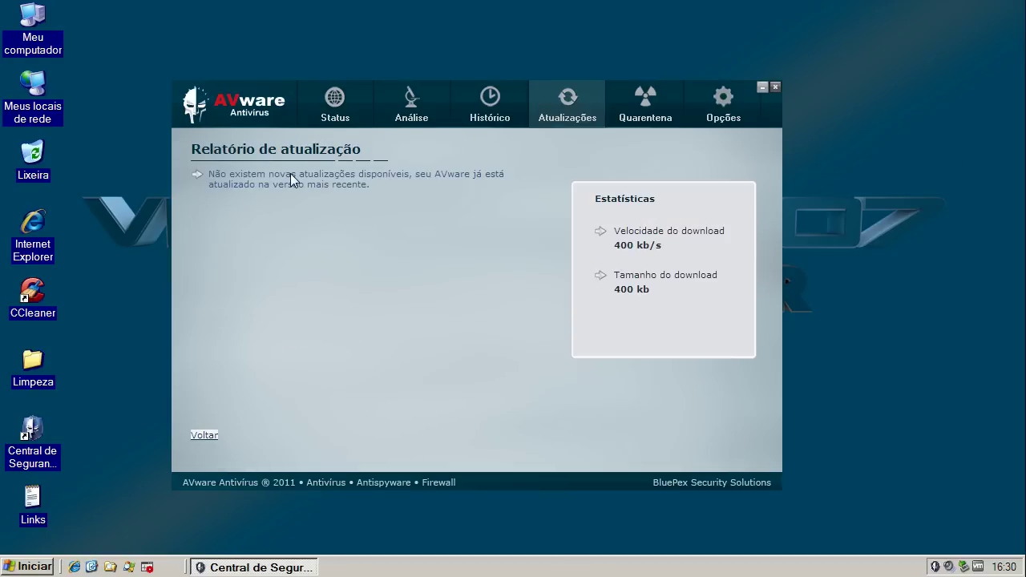
click(776, 87)
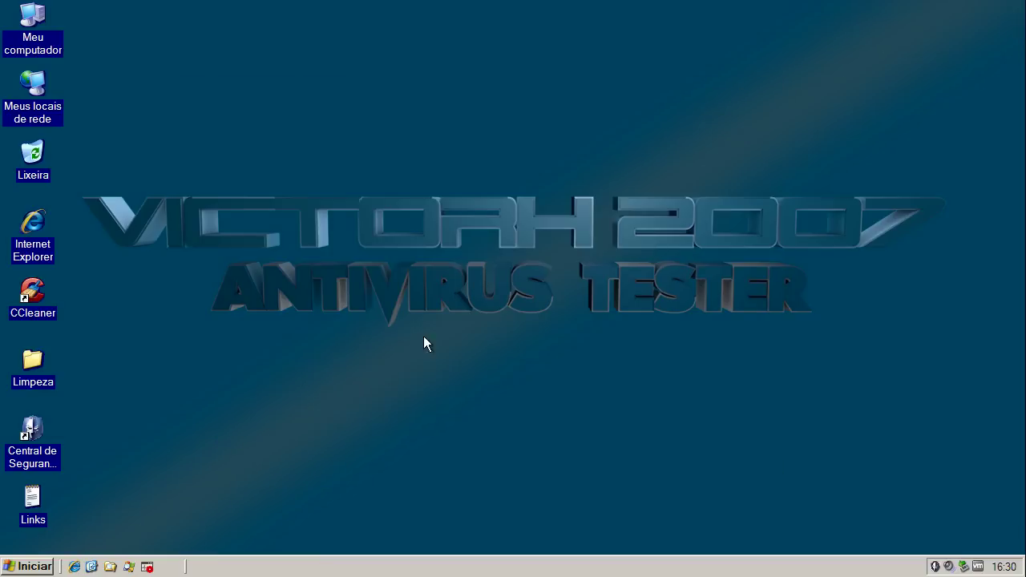
Launch Process Explorer, permit the auto-start request from procexp.exe, and sort the processes by company name.
click(128, 566)
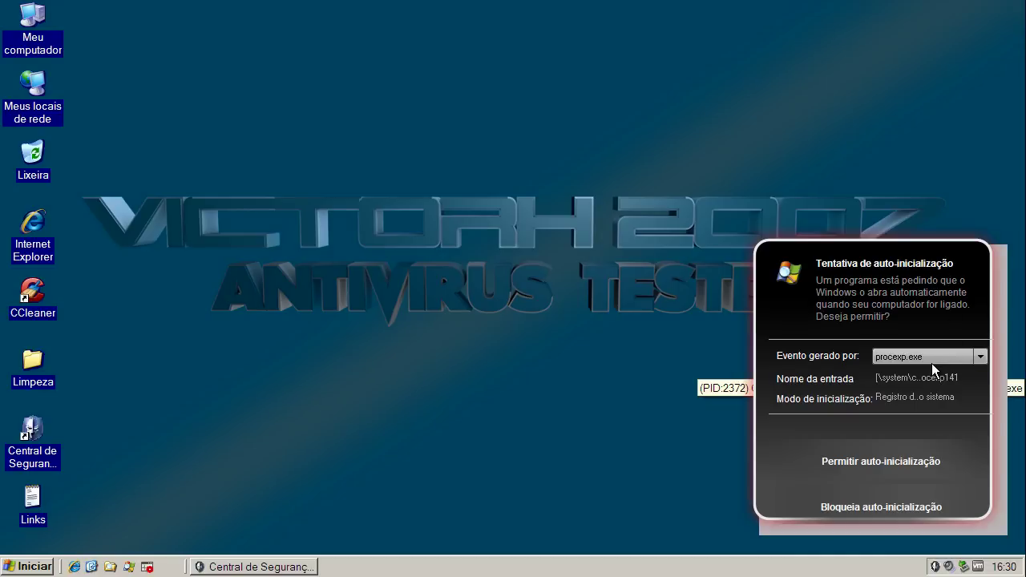
click(924, 461)
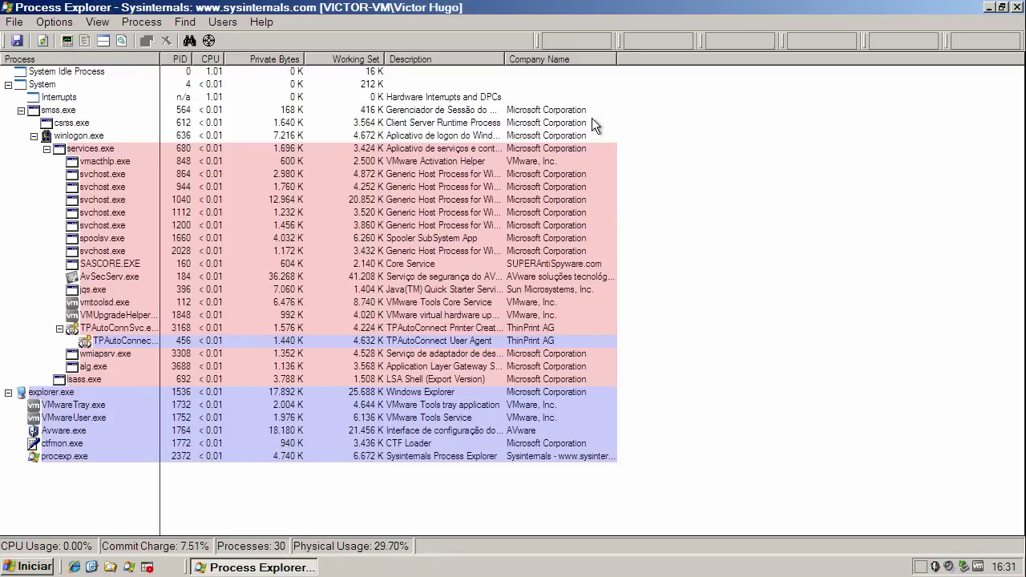
click(562, 60)
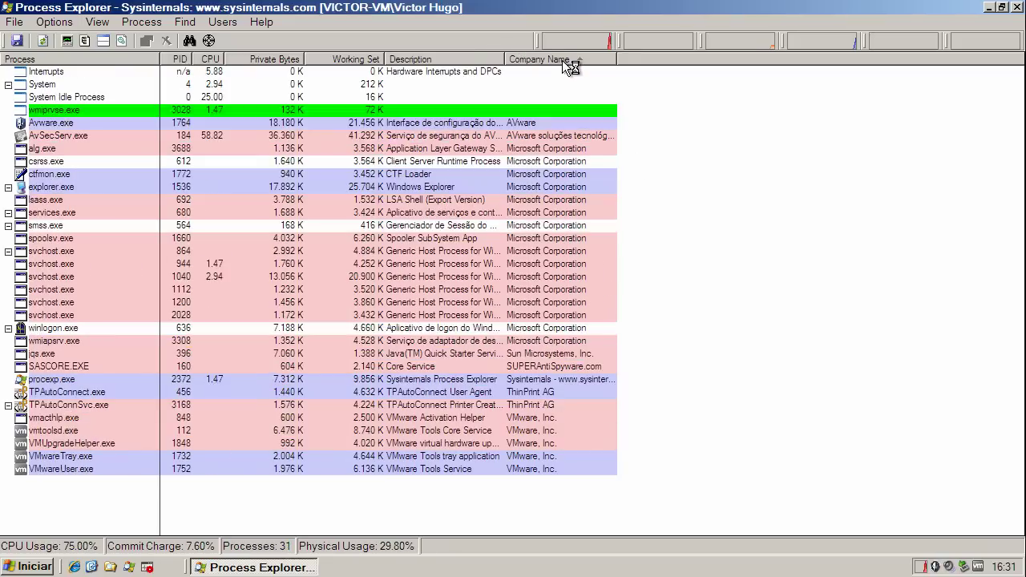
Examine the memory use of the Avware.exe and AvSecServ.exe processes, and close Process Explorer.
click(523, 124)
click(520, 134)
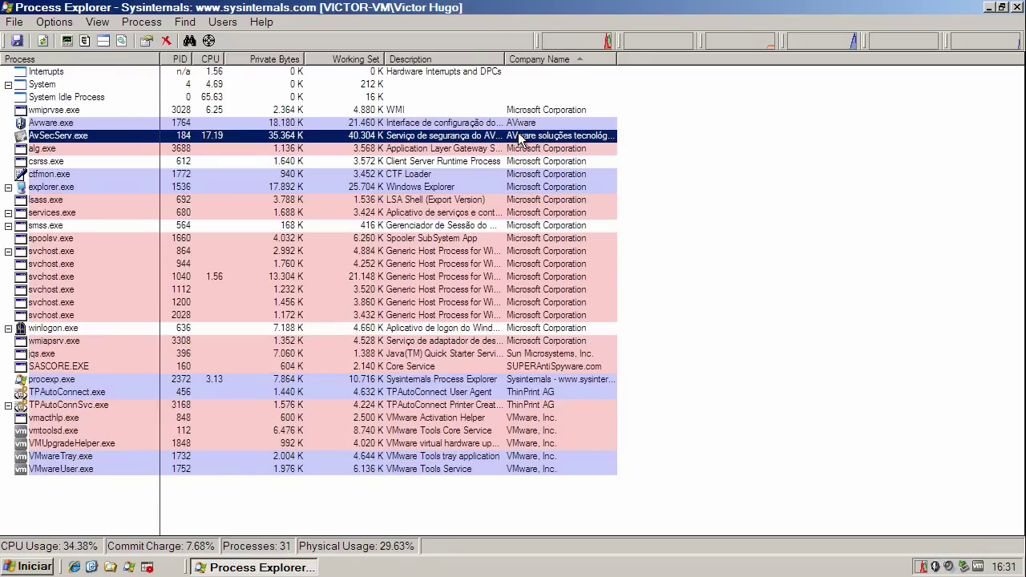
click(374, 126)
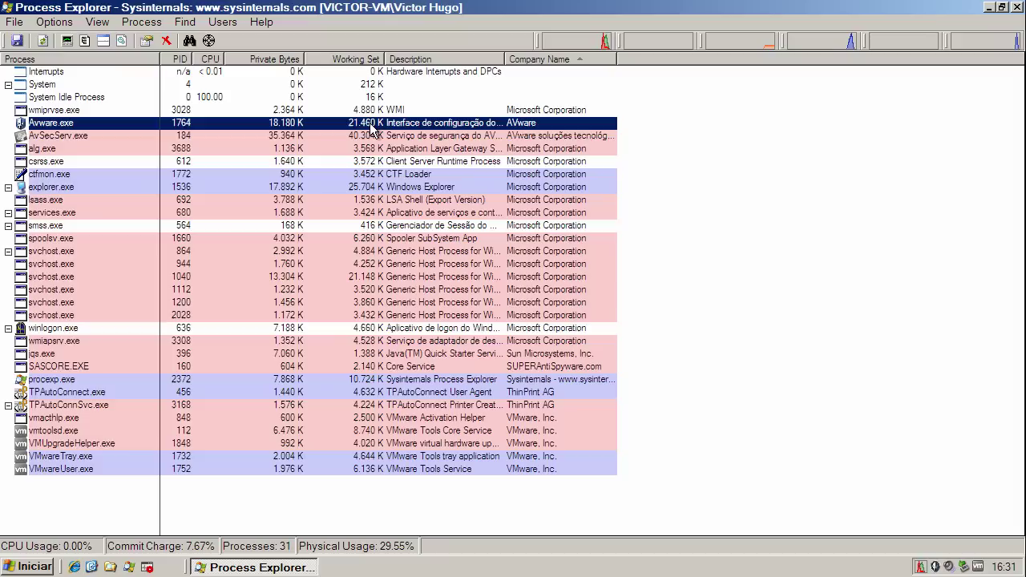
click(373, 136)
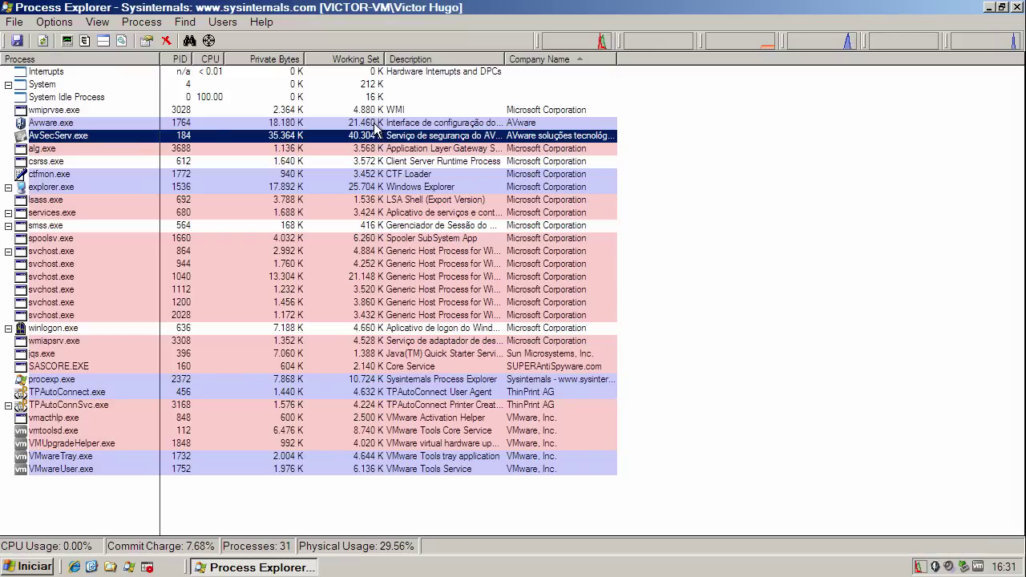
click(375, 124)
click(376, 137)
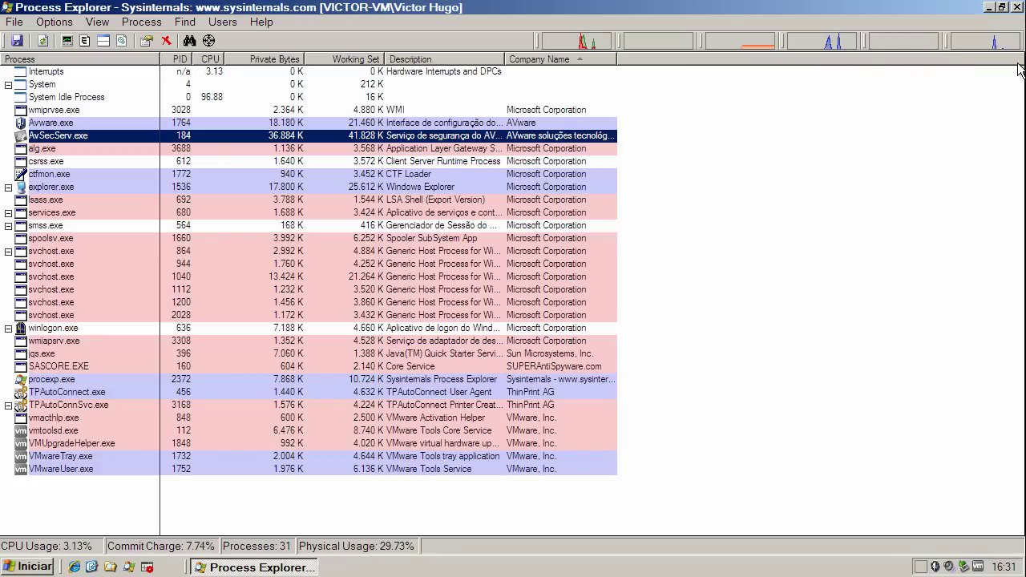
click(1017, 7)
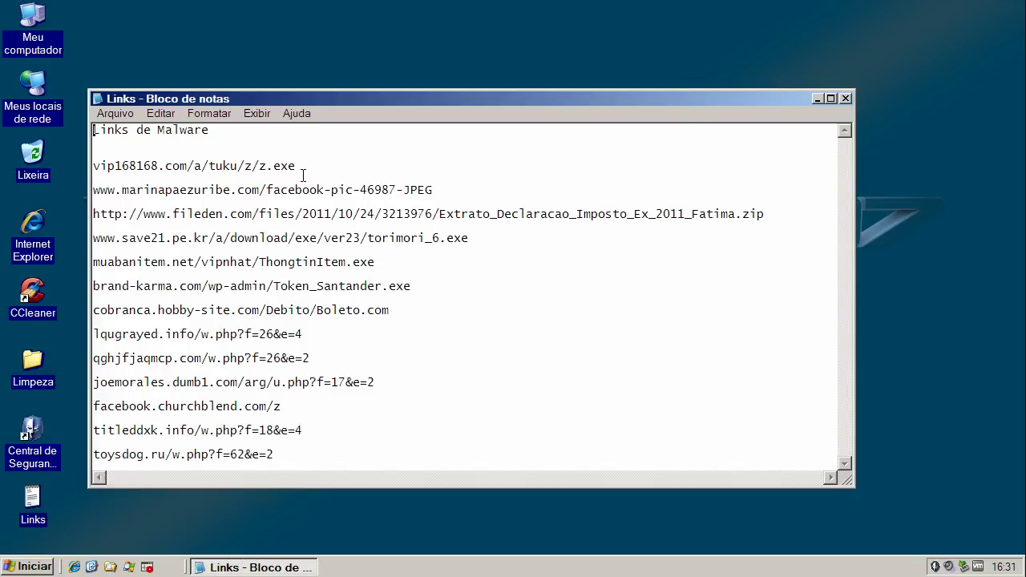
Copy the link vip168168.com/a/tuku/z/z.exe from the malware links list, and minimize KillSwitch and the list.
double_click(283, 167)
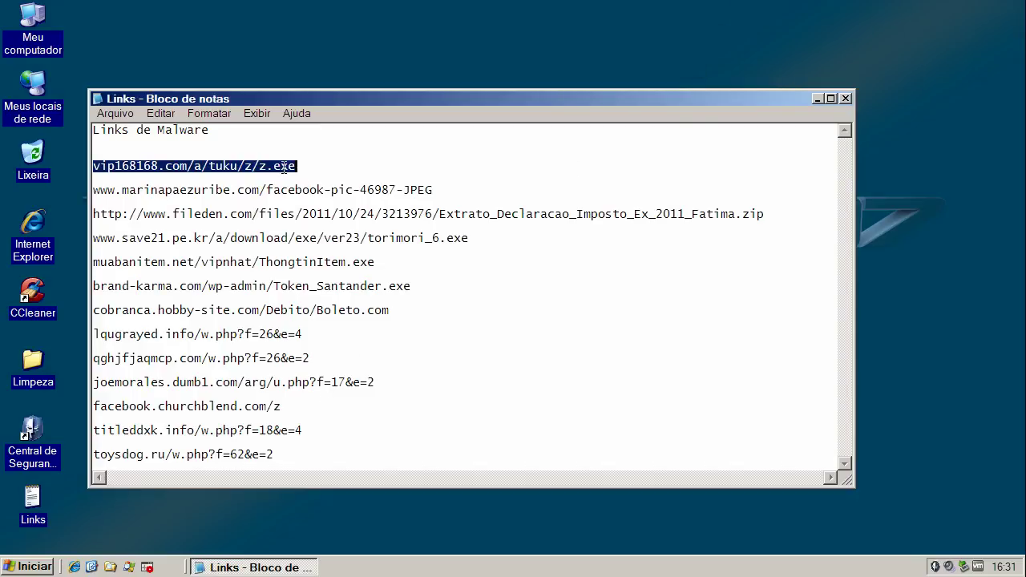
right_click(283, 167)
click(318, 218)
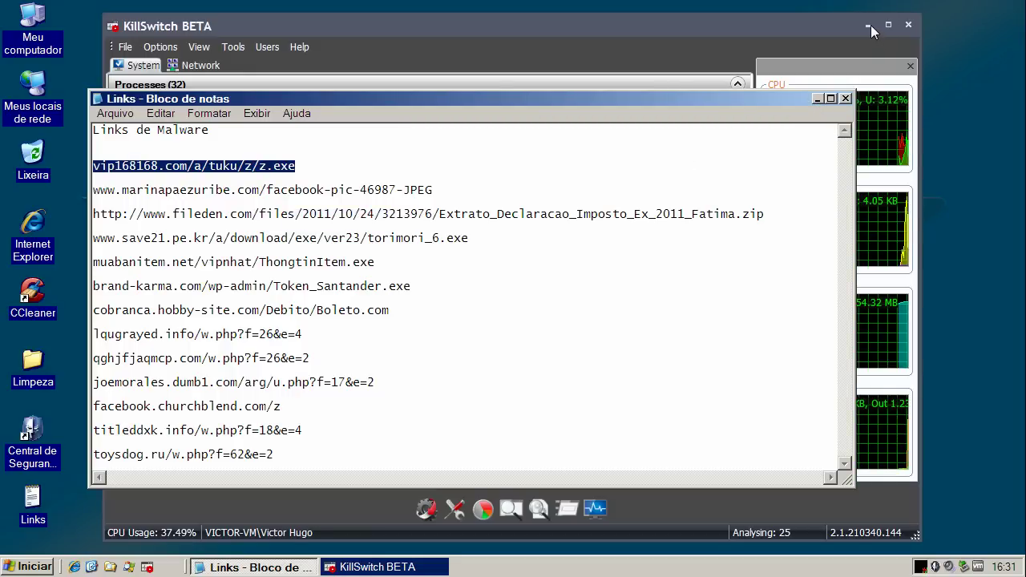
click(871, 24)
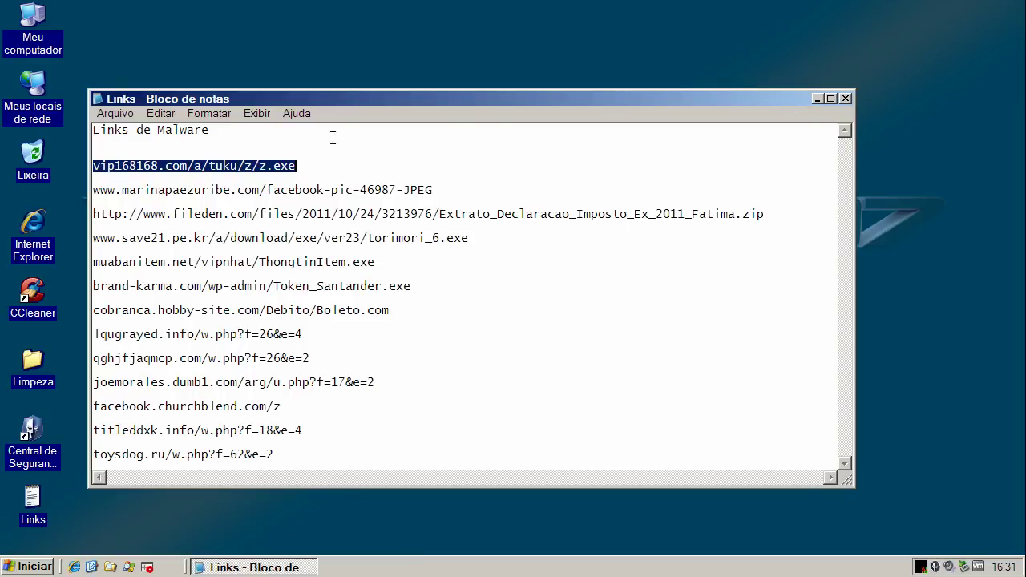
click(813, 100)
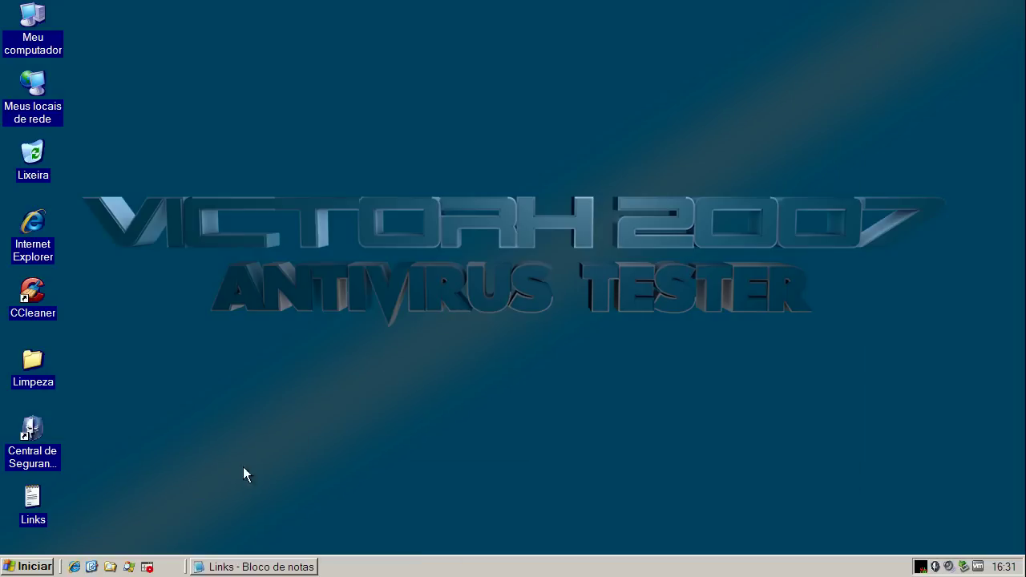
Open Internet Explorer, dismiss the Google browser promotion, and load the copied link vip168168.com/a/tuku/z/z.exe.
click(74, 568)
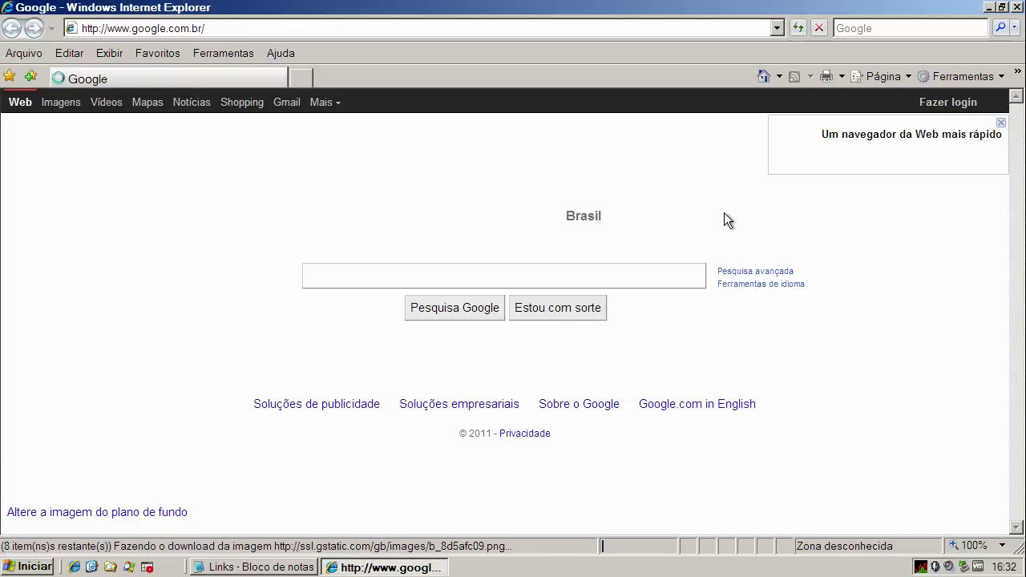
click(1001, 123)
click(276, 34)
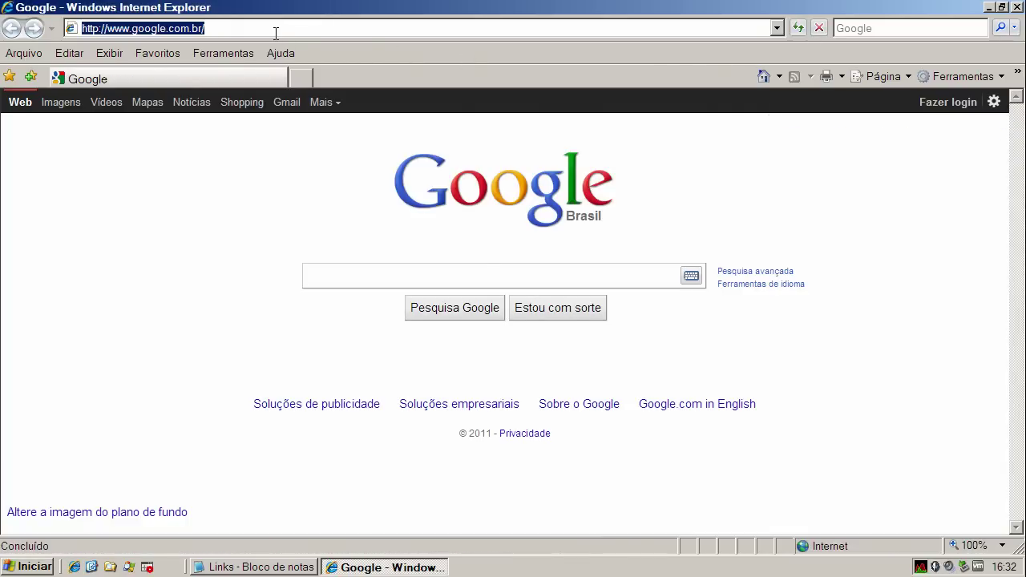
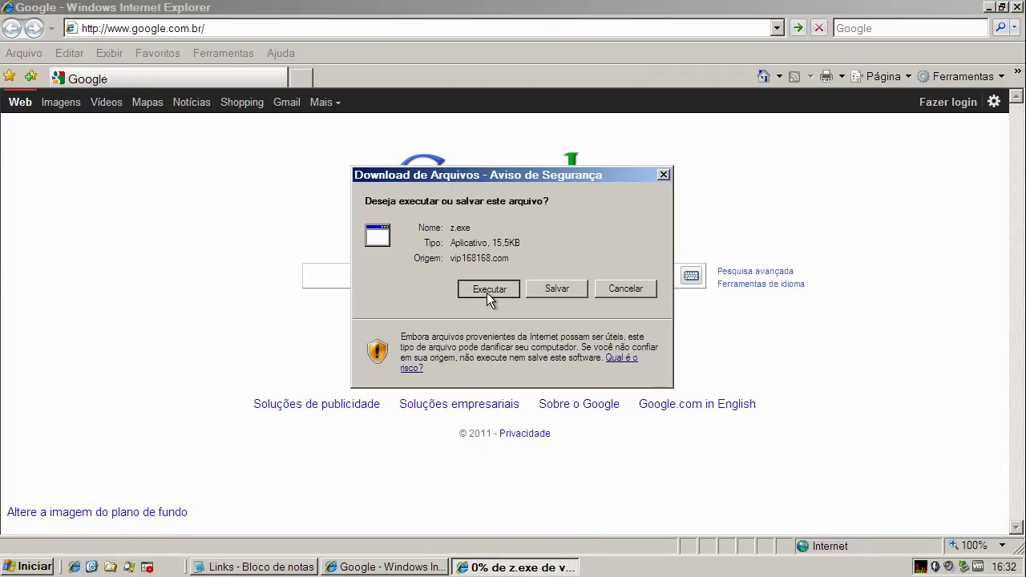
Run the downloaded z.exe, delete the threat flagged by the antivirus, and dismiss the RUNDLL error.
click(487, 291)
click(613, 297)
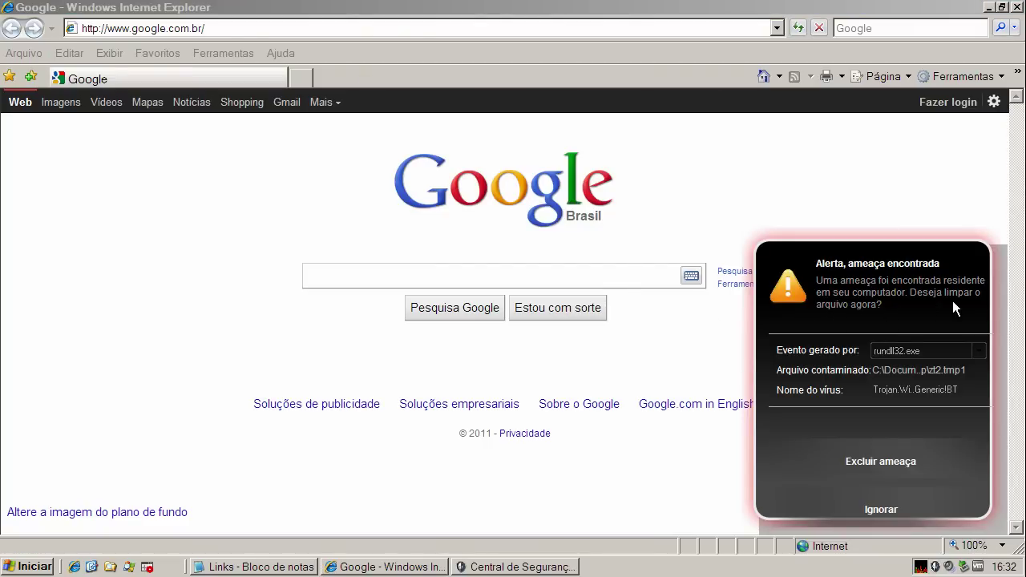
click(881, 462)
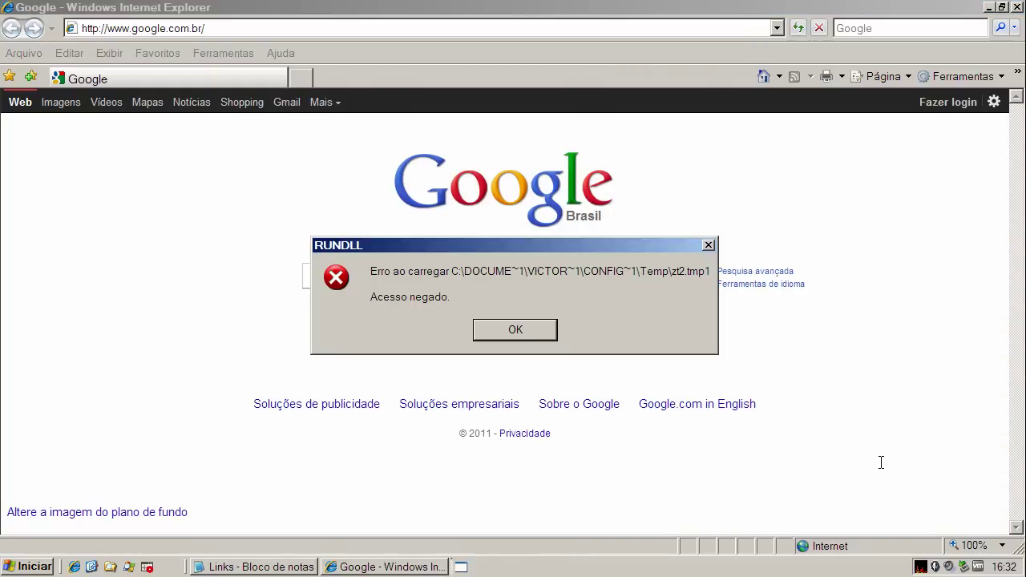
click(520, 328)
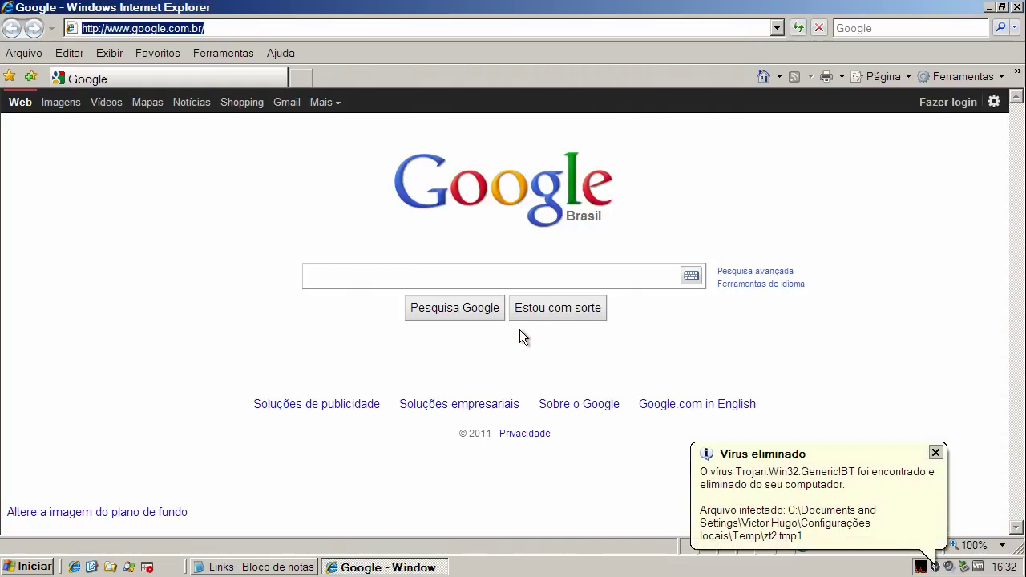
Copy the second malware link, ending in facebook-pic-46987-JPEG, from the links list and load it in Internet Explorer.
click(250, 568)
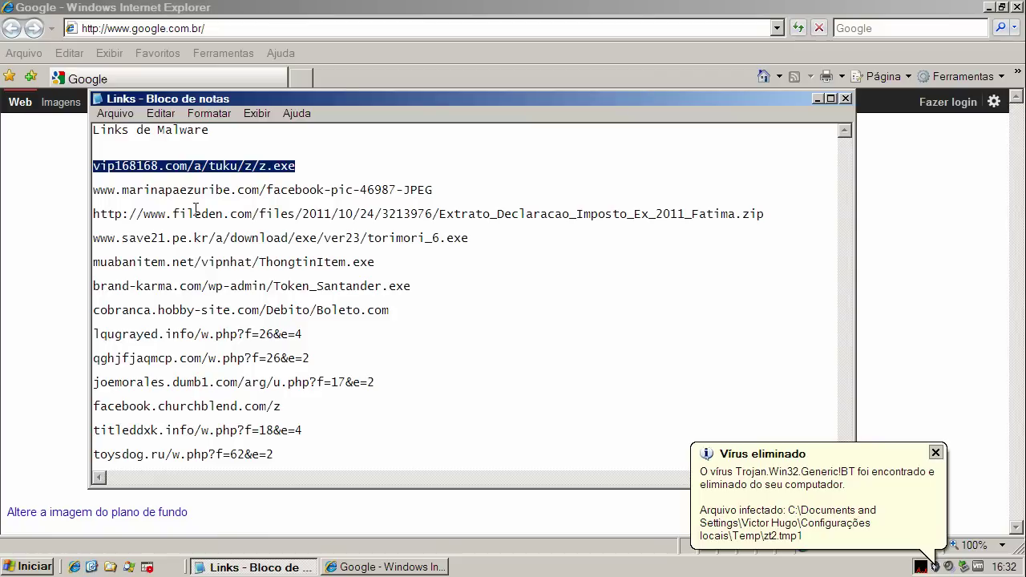
double_click(195, 190)
right_click(196, 193)
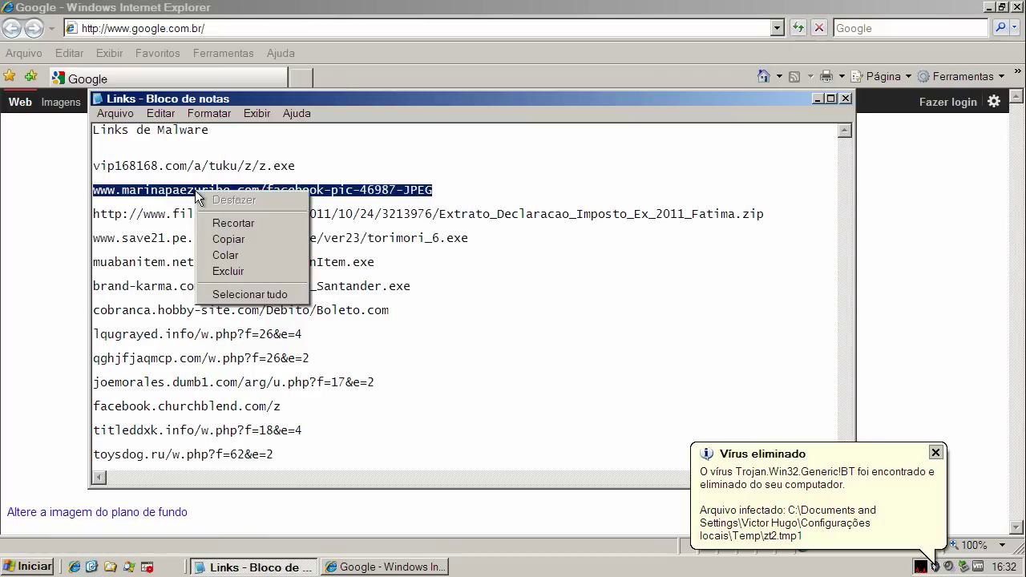
click(229, 239)
click(201, 29)
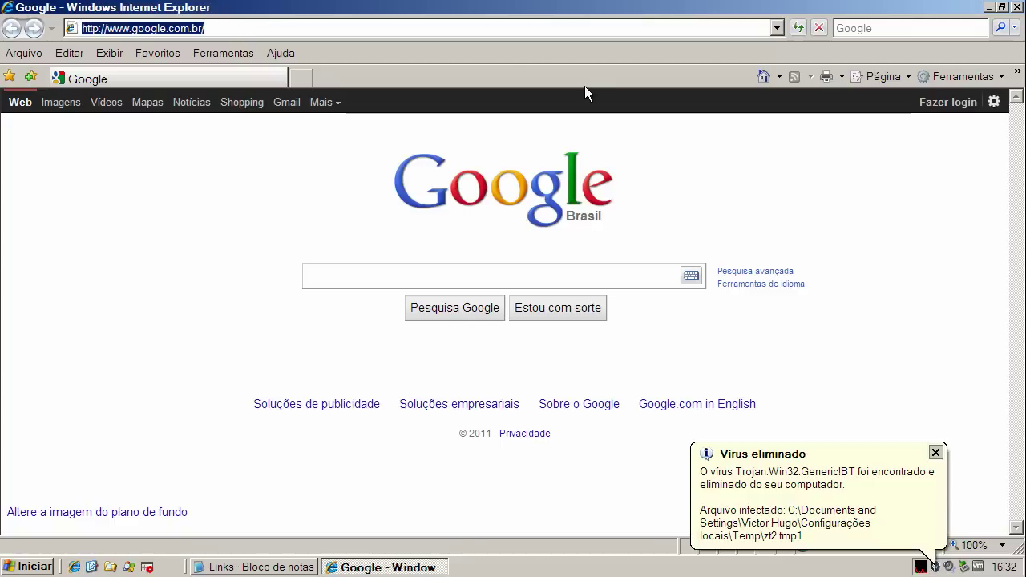
key(ctrl+v)
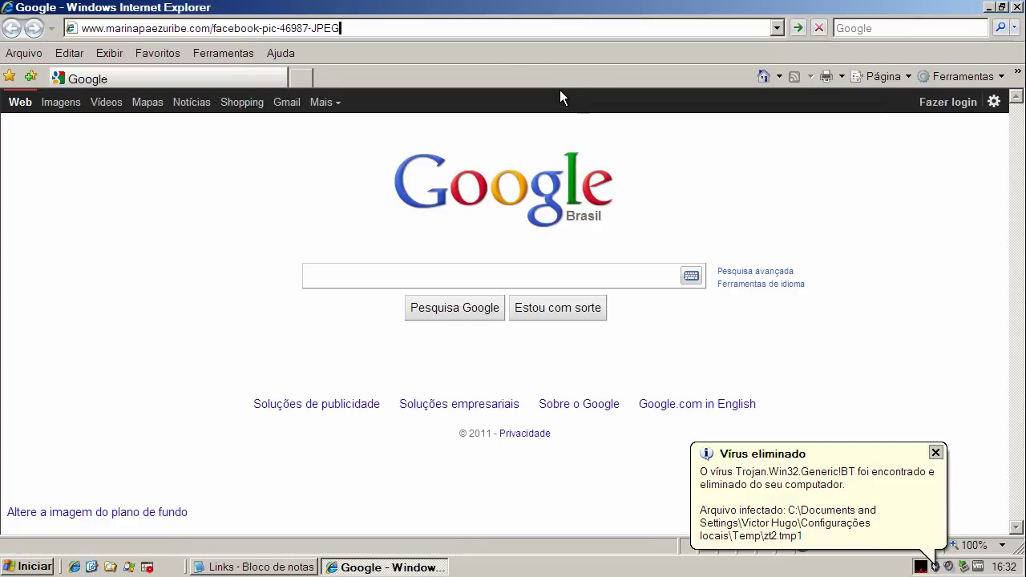
key(Return)
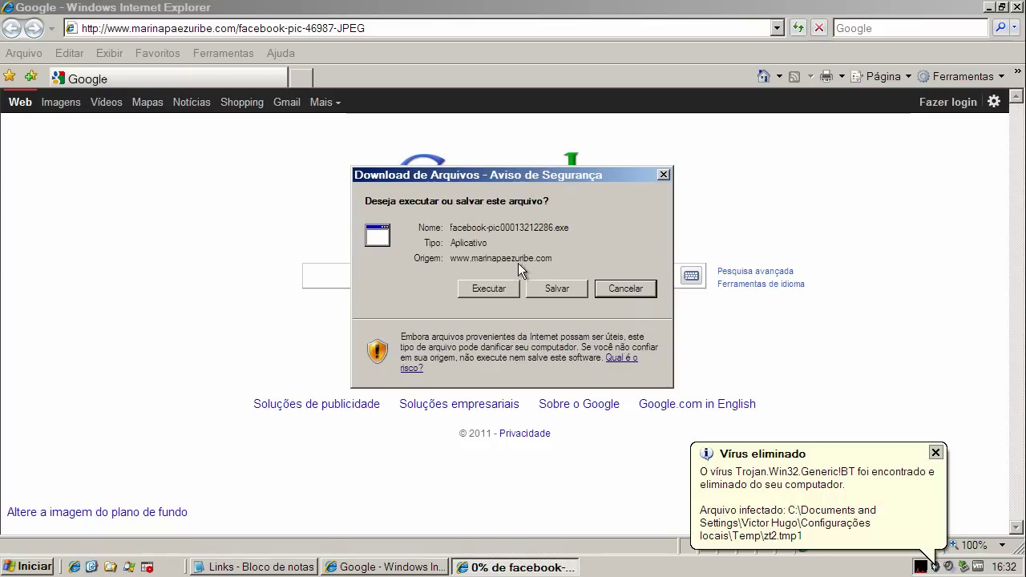
Run facebook-pic00013212286.exe from the download prompt, dismiss the virus notification, and try to cancel the file verification window.
click(502, 291)
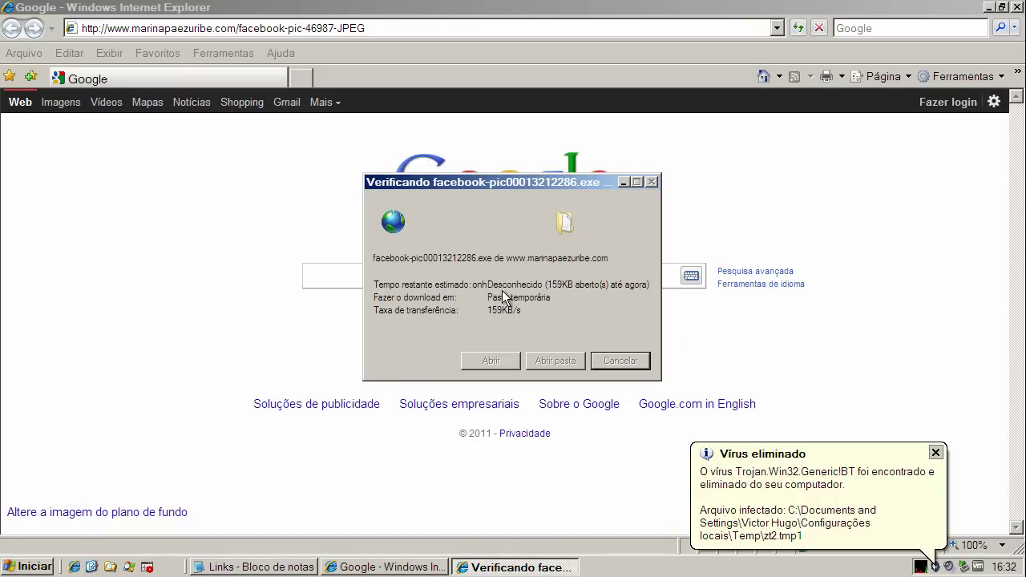
click(936, 453)
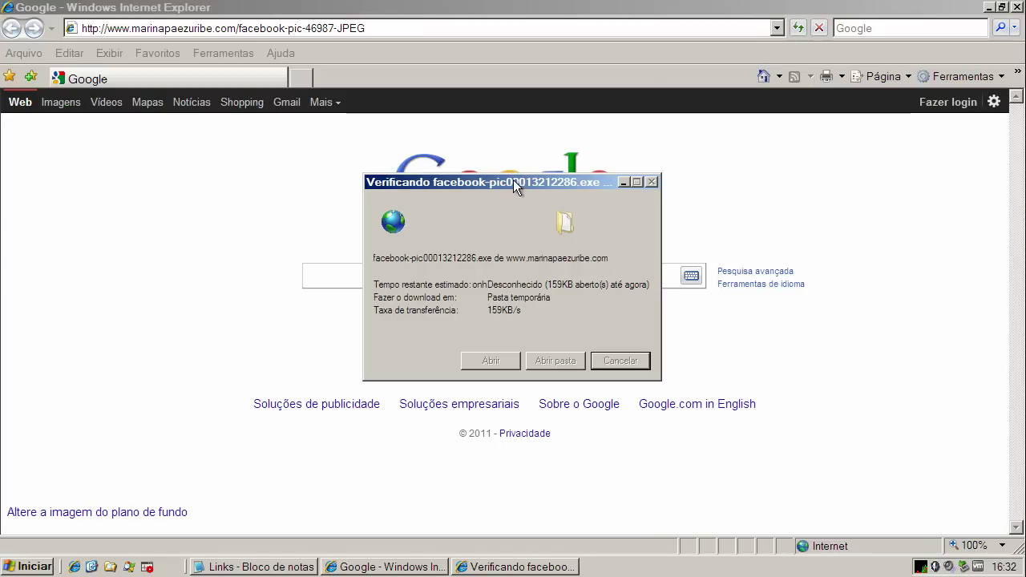
drag(504, 175, 485, 154)
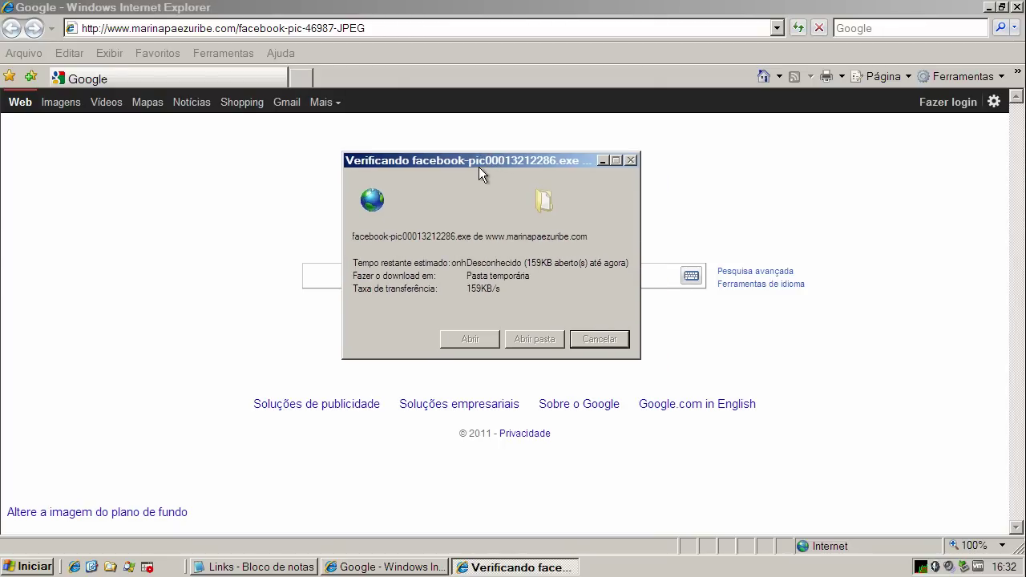
click(616, 338)
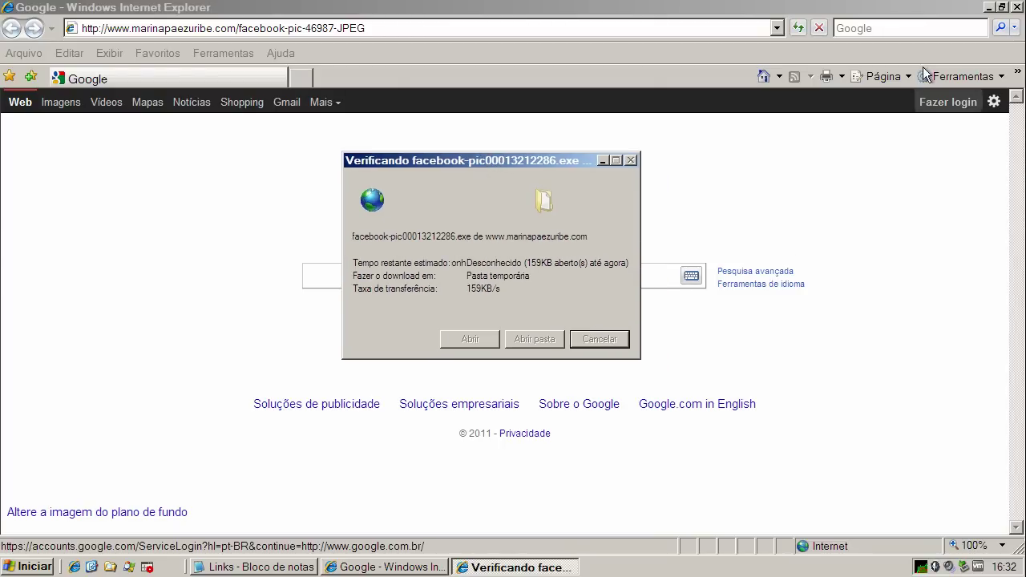
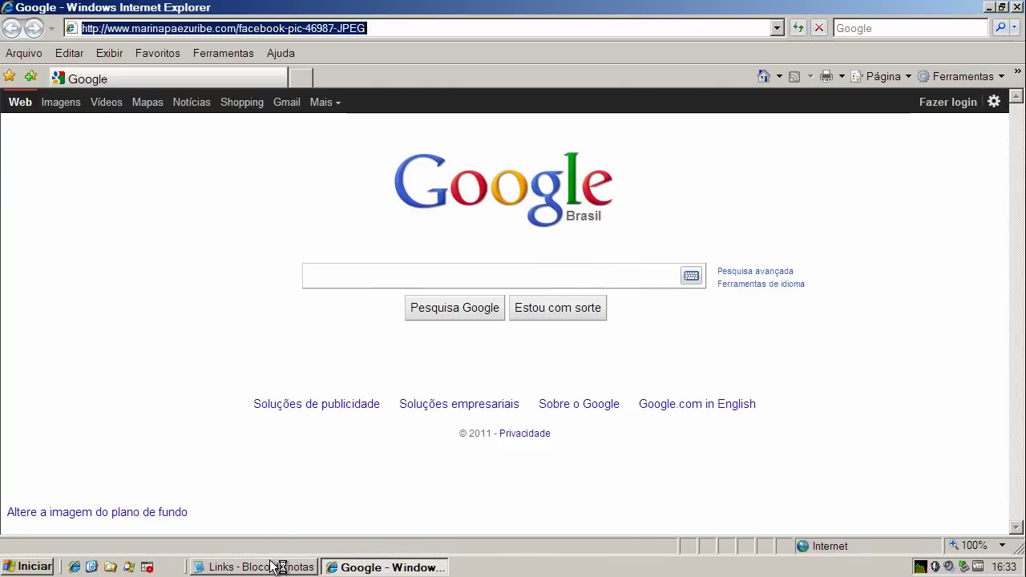
Copy the third malware link, the fileden.com Extrato_Declaracao_Imposto zip, from the links list and load it in Internet Explorer.
click(275, 567)
double_click(263, 214)
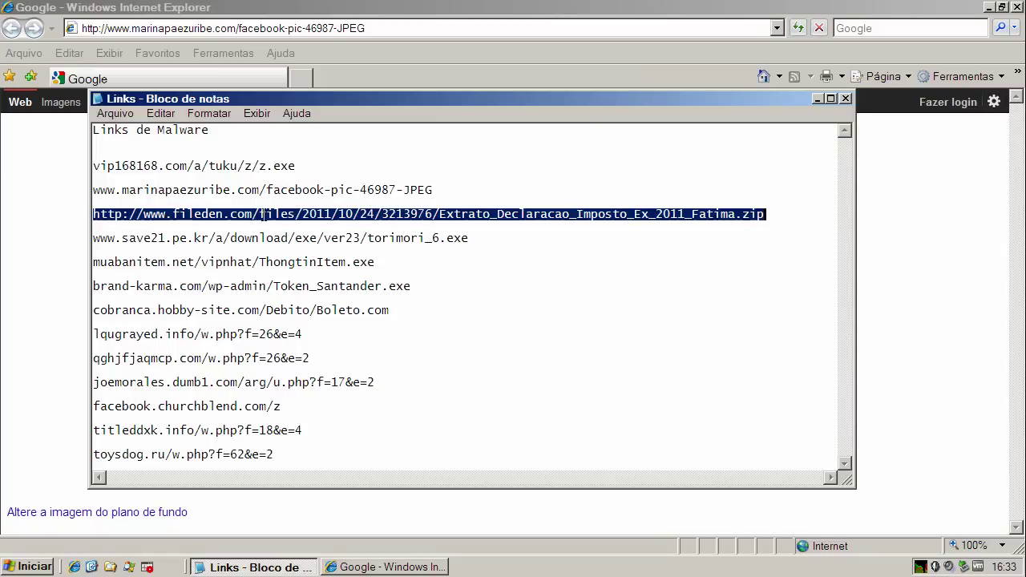
right_click(264, 214)
click(293, 265)
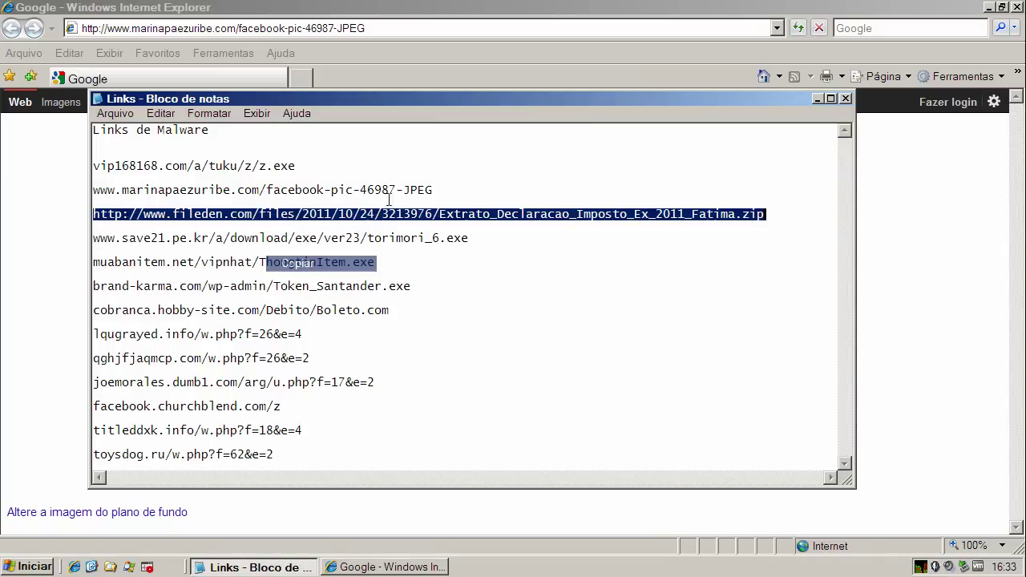
click(818, 99)
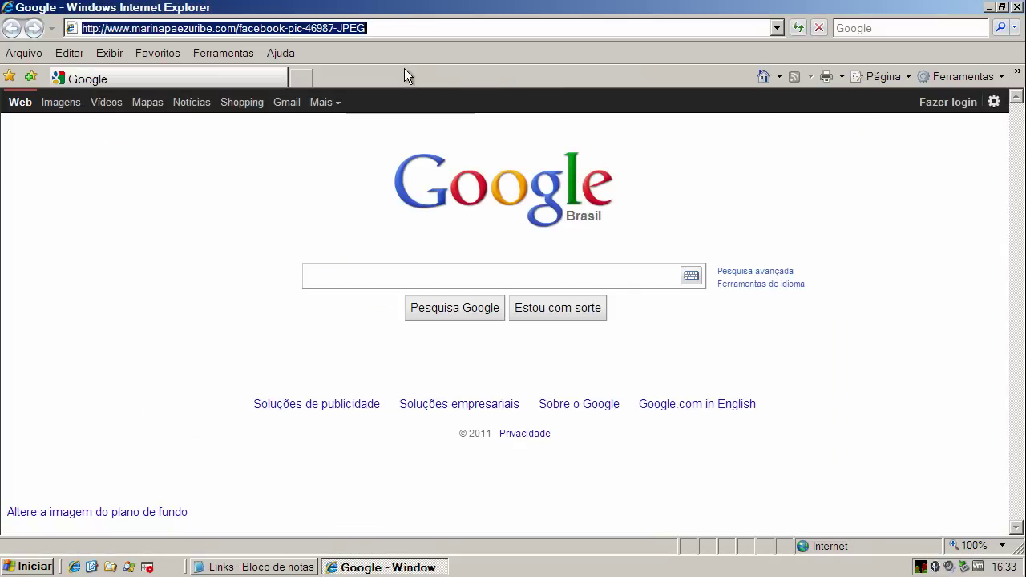
key(ctrl+v)
click(325, 32)
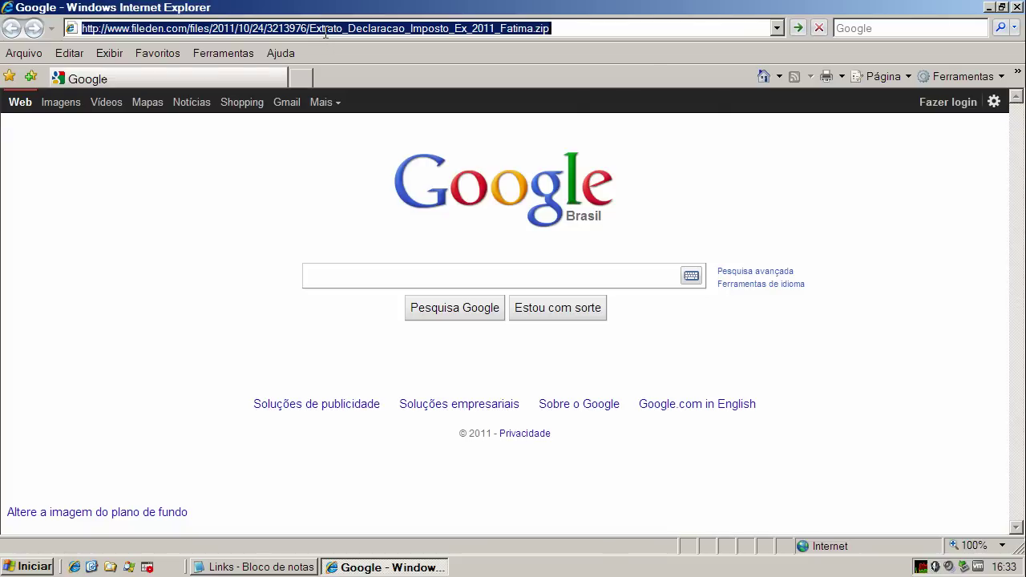
key(Return)
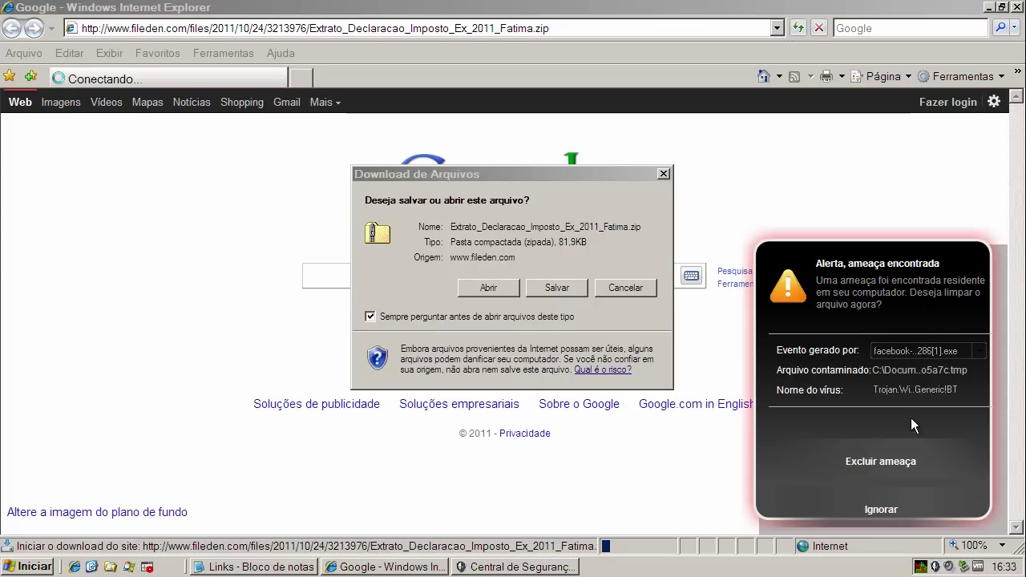
Delete both threats flagged for the facebook-pic executable, declining the clza error report and dismissing the virus notification.
click(895, 461)
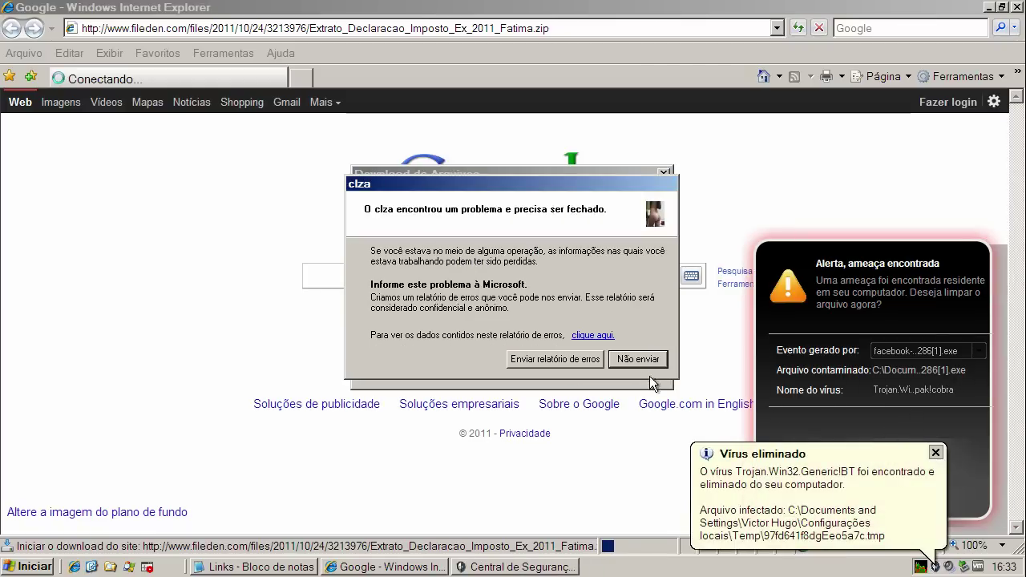
click(636, 359)
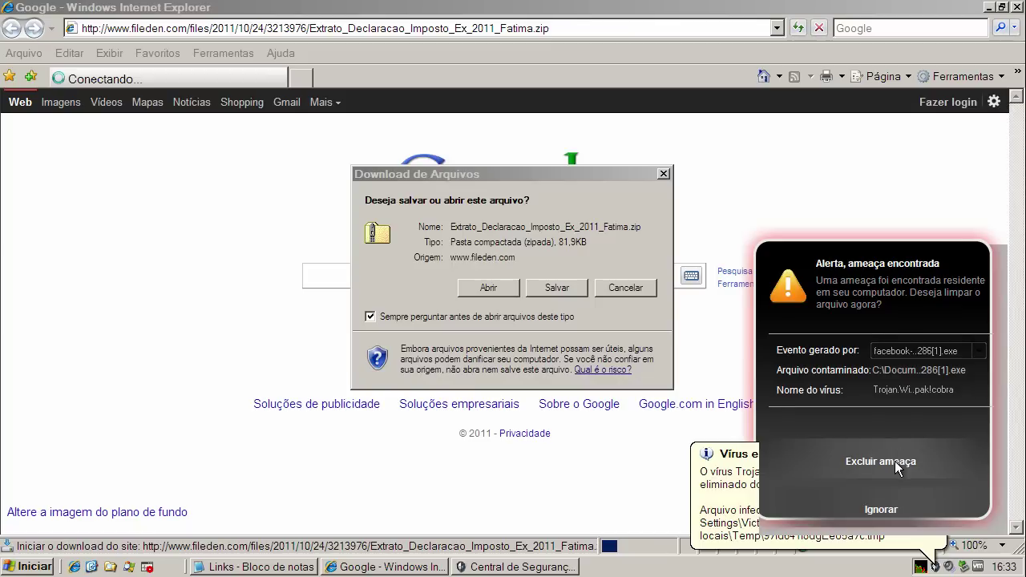
click(892, 461)
click(936, 453)
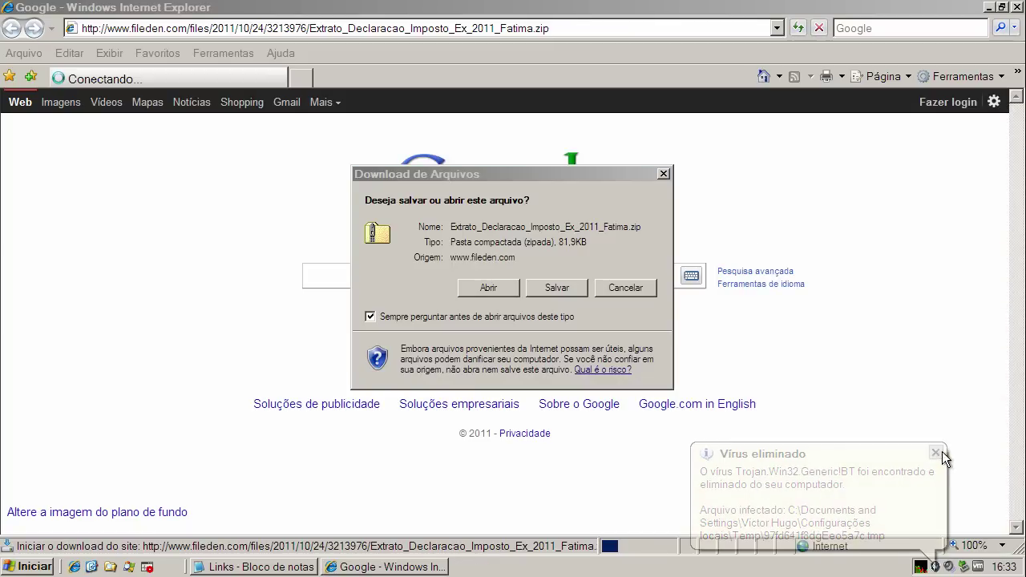
Save the Extrato_Declaracao_Imposto zip in Meus documentos and open its containing folder.
click(559, 287)
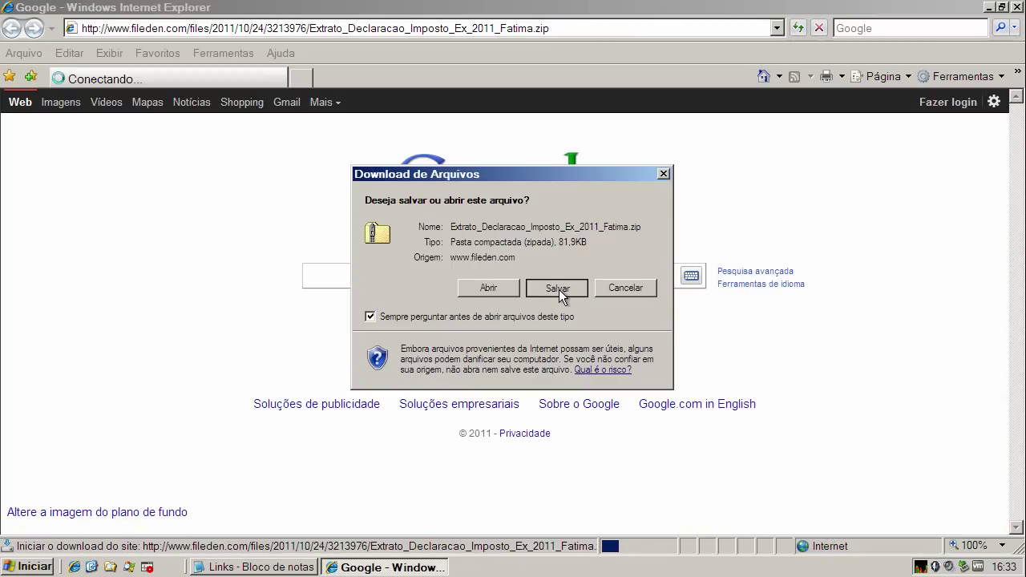
click(558, 288)
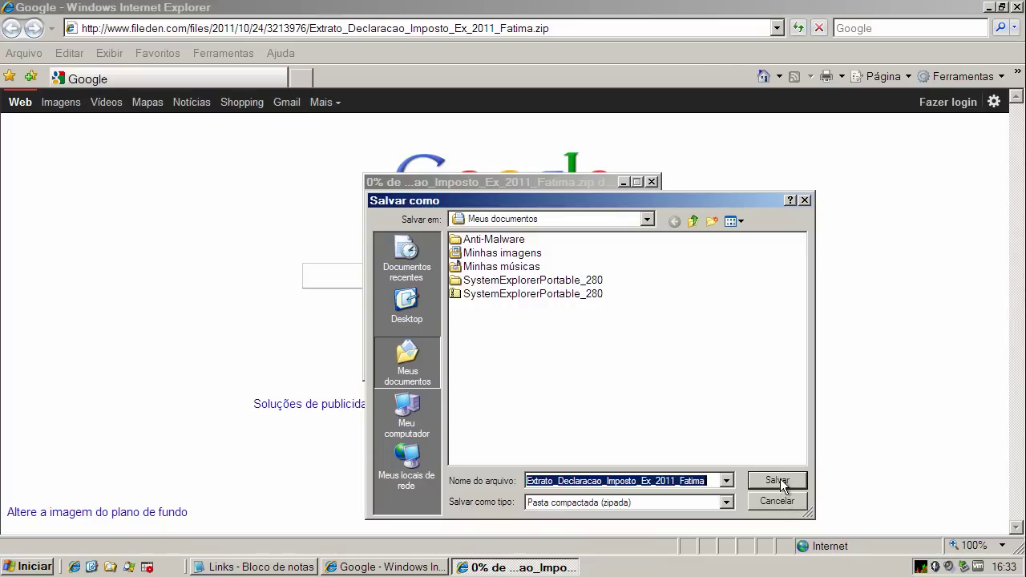
click(781, 481)
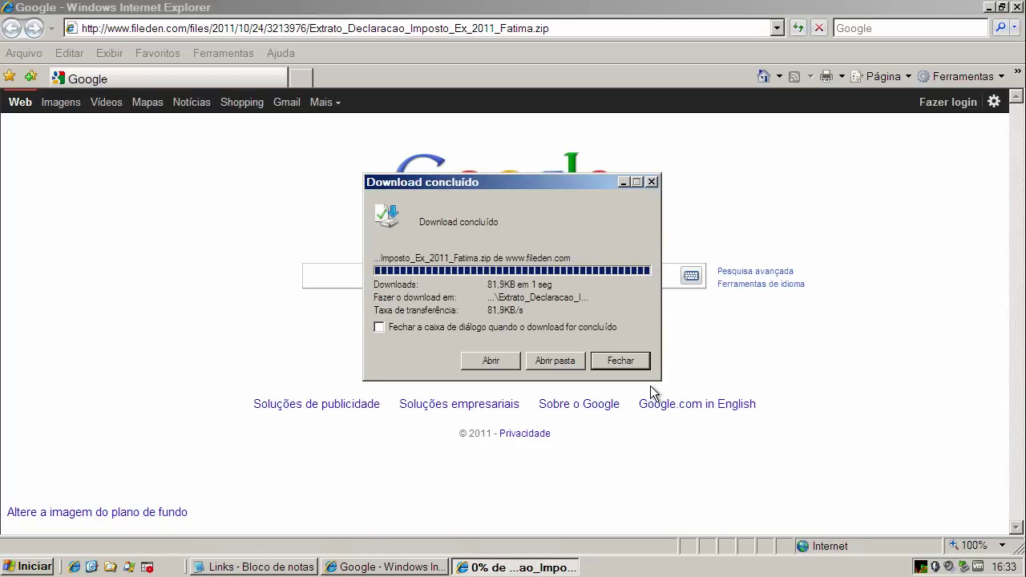
click(554, 363)
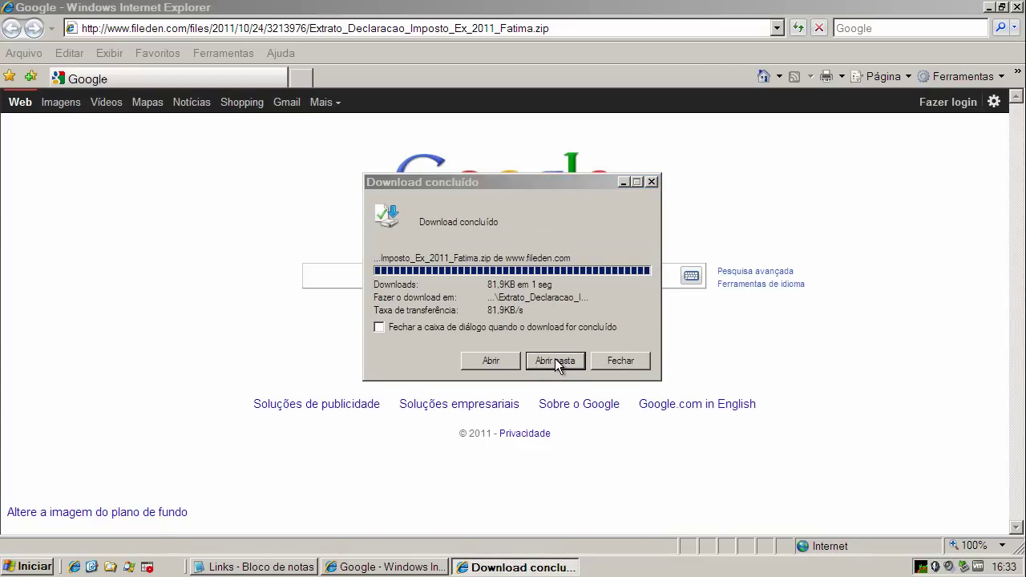
Extract the downloaded Extrato_Declaracao_Imposto archive with 7-Zip into a folder of the same name.
double_click(486, 166)
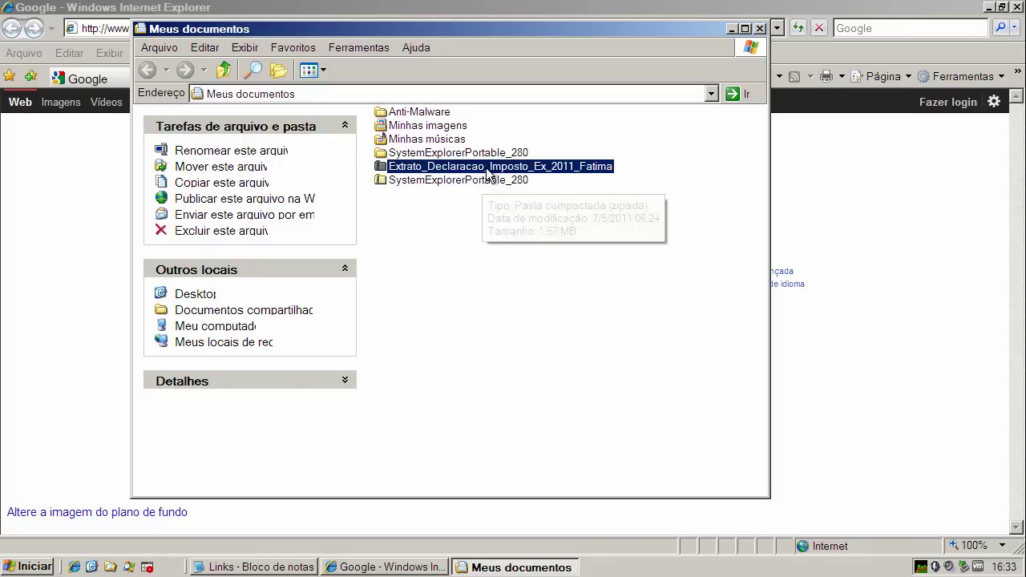
right_click(486, 167)
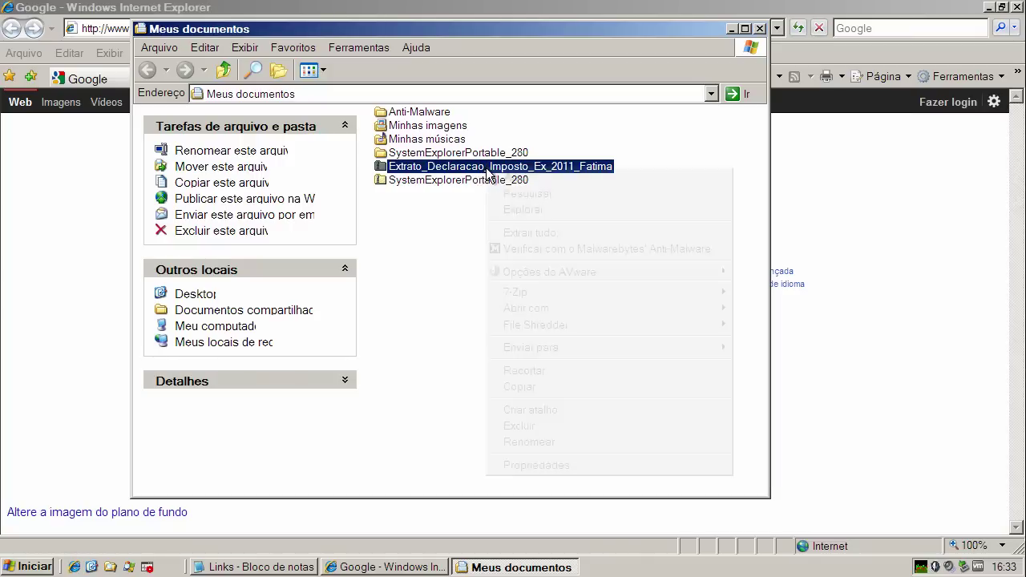
mouse_move(532, 295)
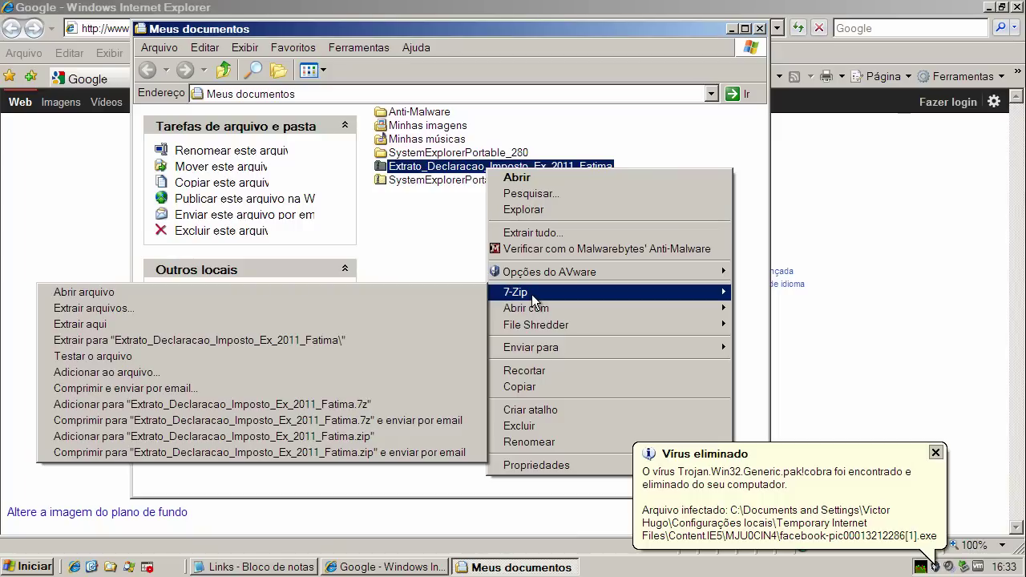
click(320, 340)
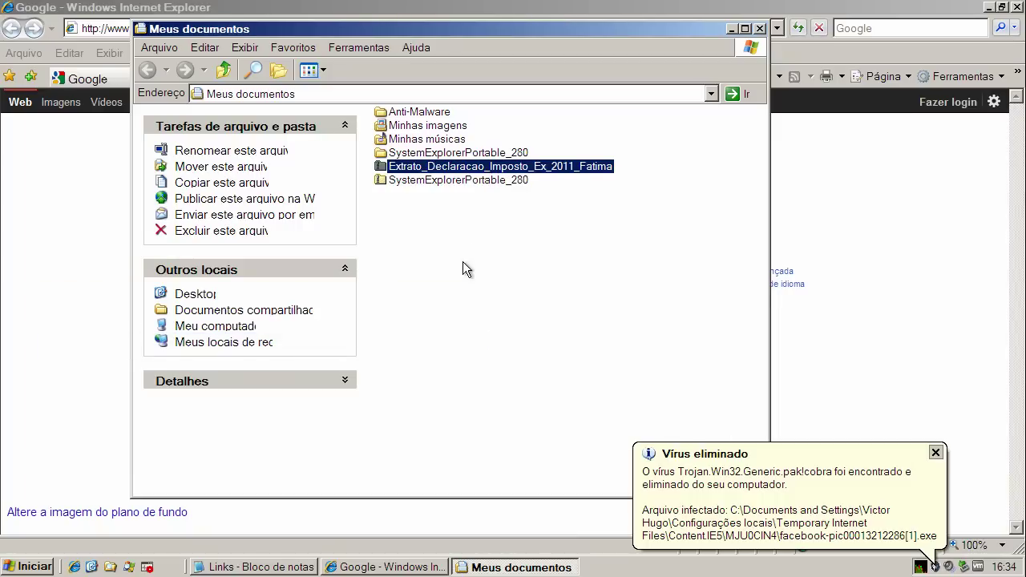
Open the extracted Extrato_Declaracao_Imposto folder and run the file inside, leaving the antivirus alert unanswered.
double_click(473, 194)
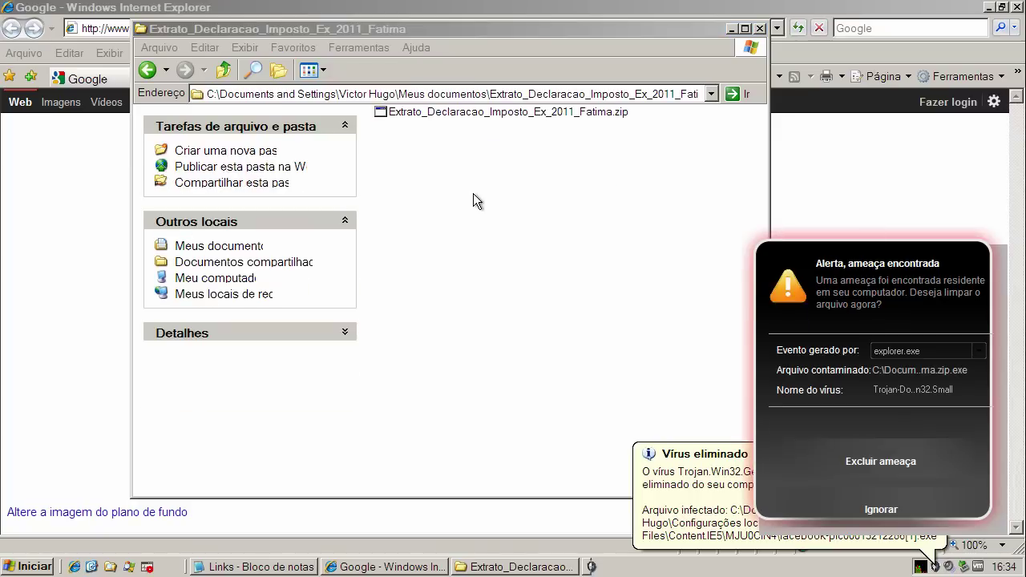
click(490, 113)
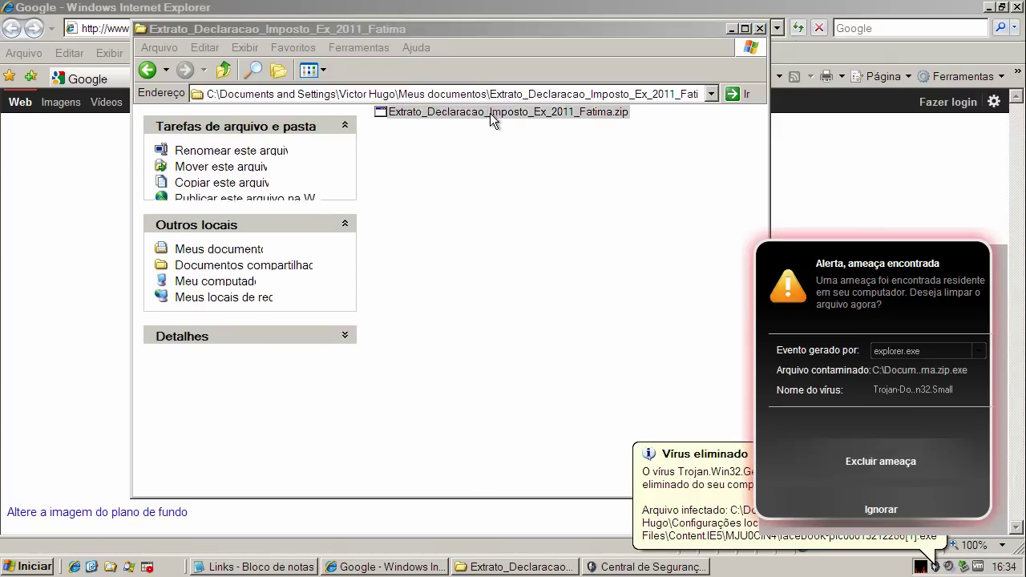
click(490, 113)
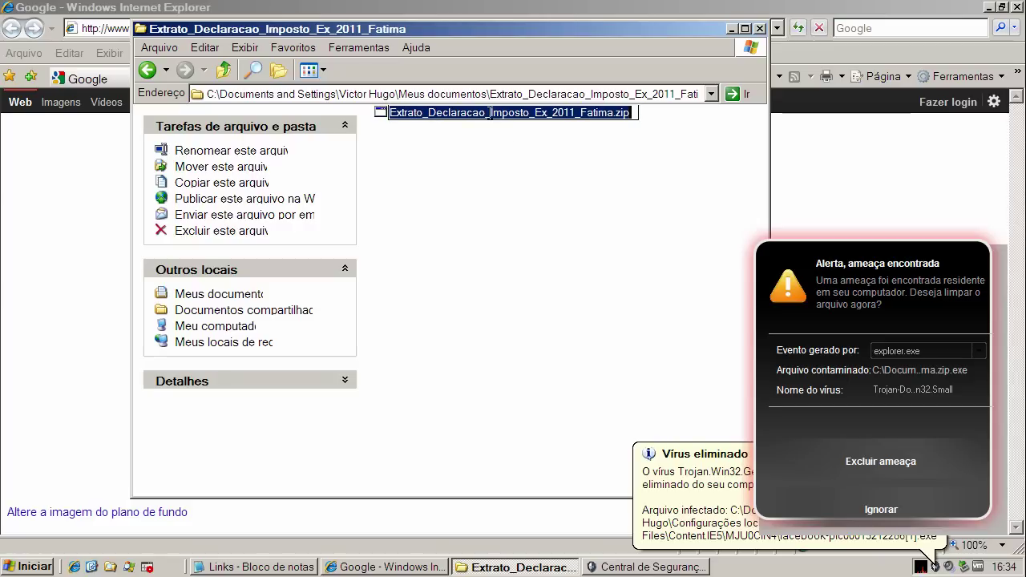
click(385, 115)
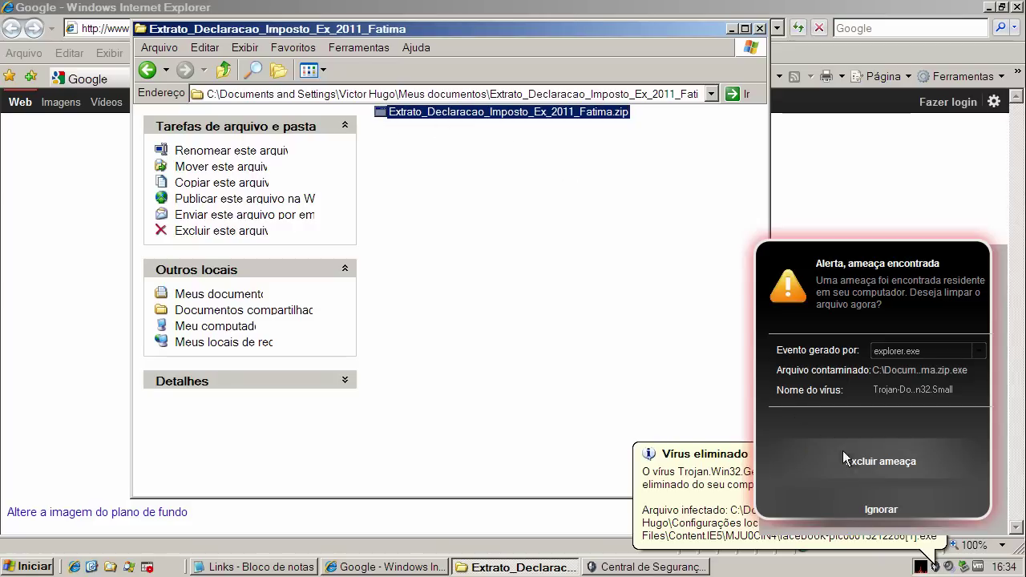
Delete the threats flagged for explorer.exe and cmd.exe, including Cap.exe, and dismiss the virus notification.
click(904, 470)
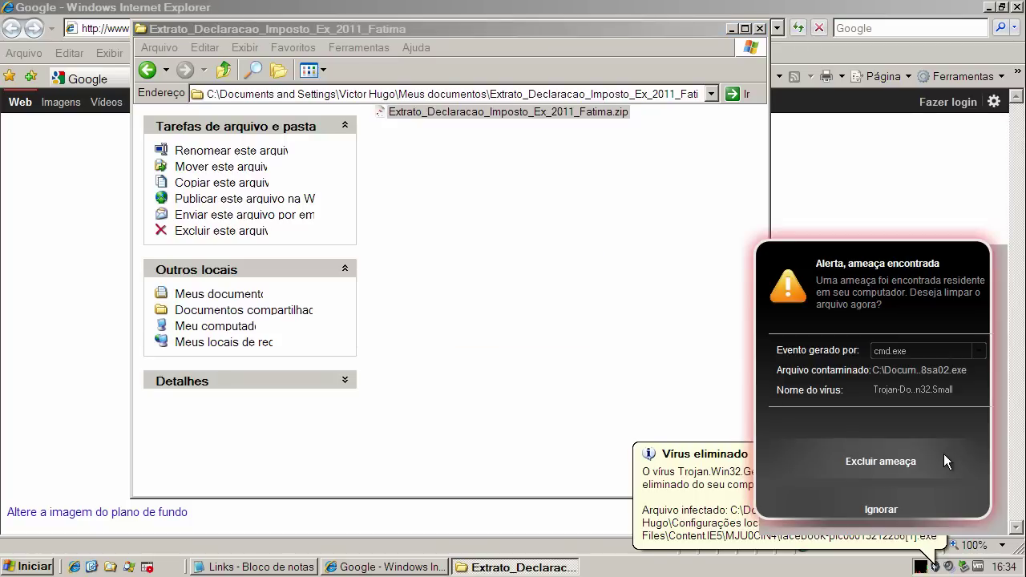
click(883, 469)
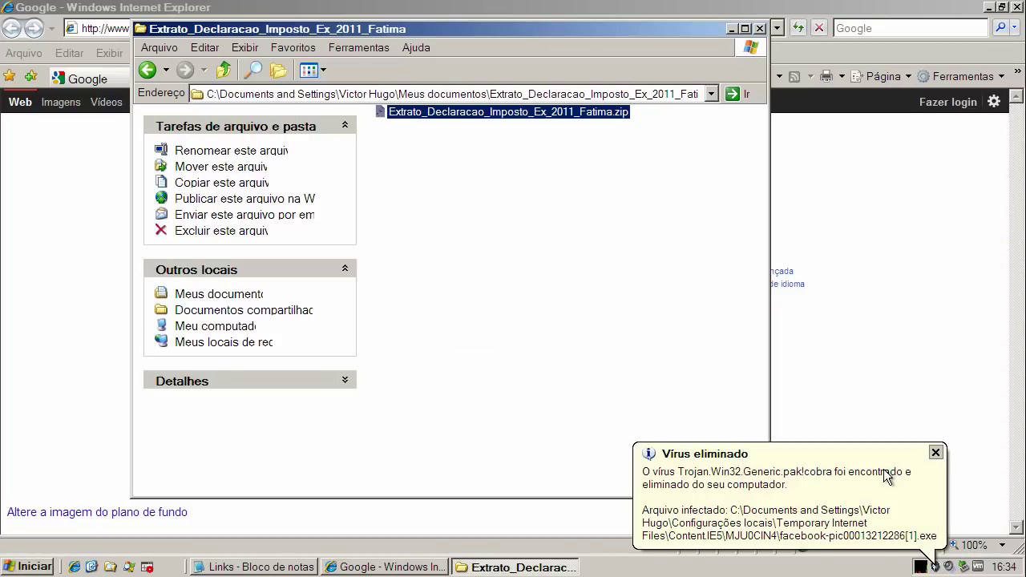
click(936, 454)
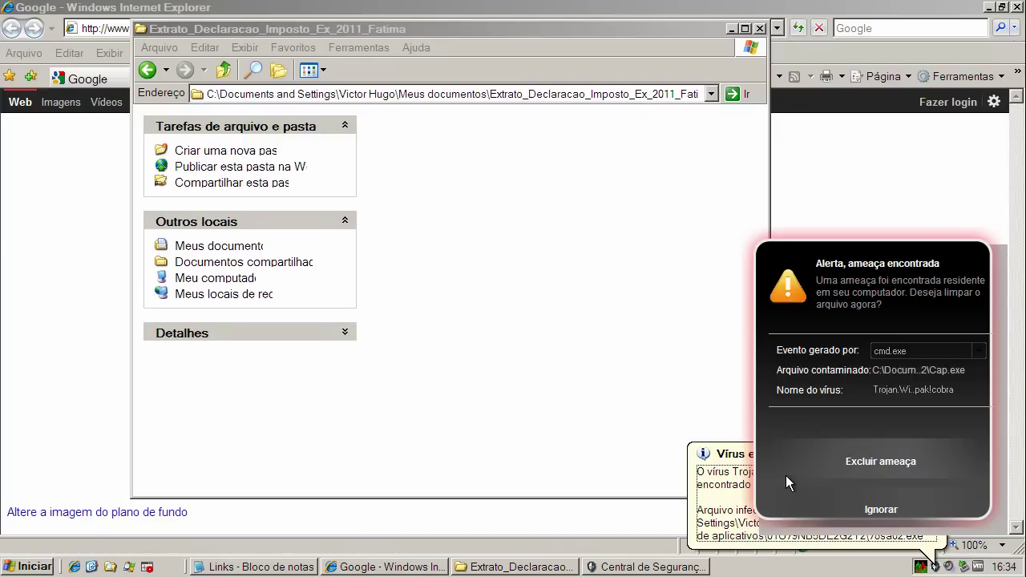
click(897, 472)
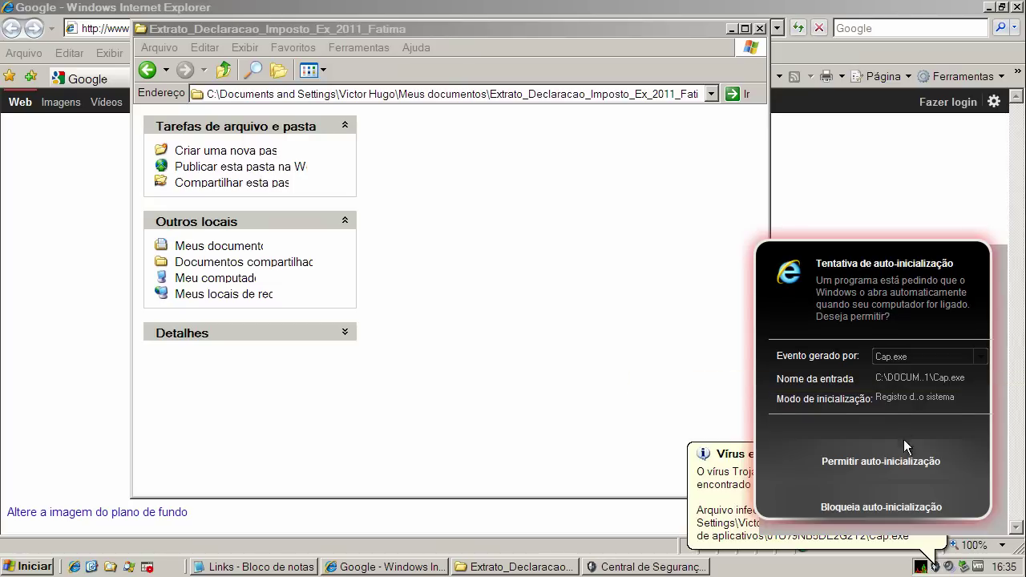
Block the auto-start attempt by Cap.exe and close the extracted folder's window.
click(890, 509)
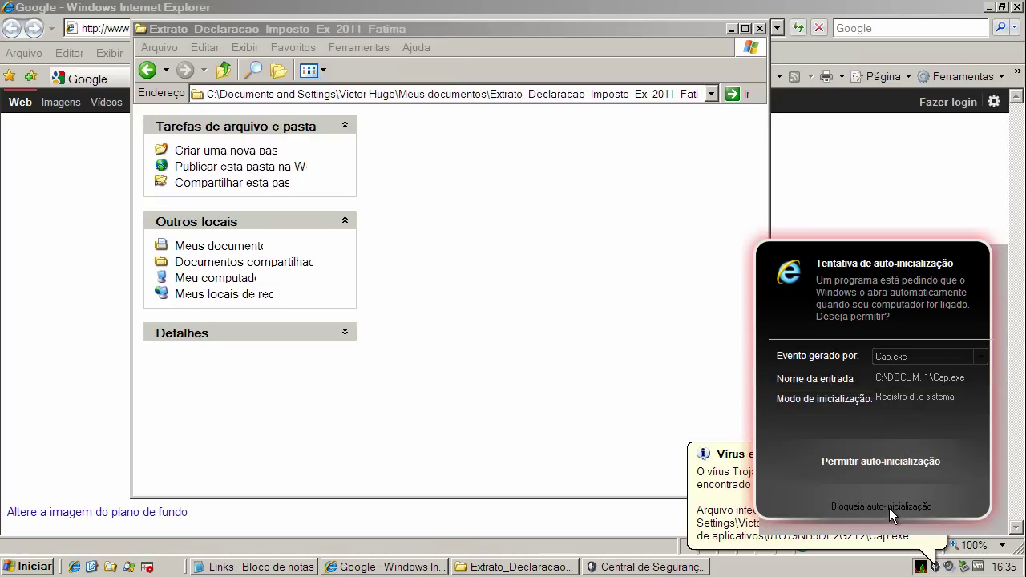
click(523, 329)
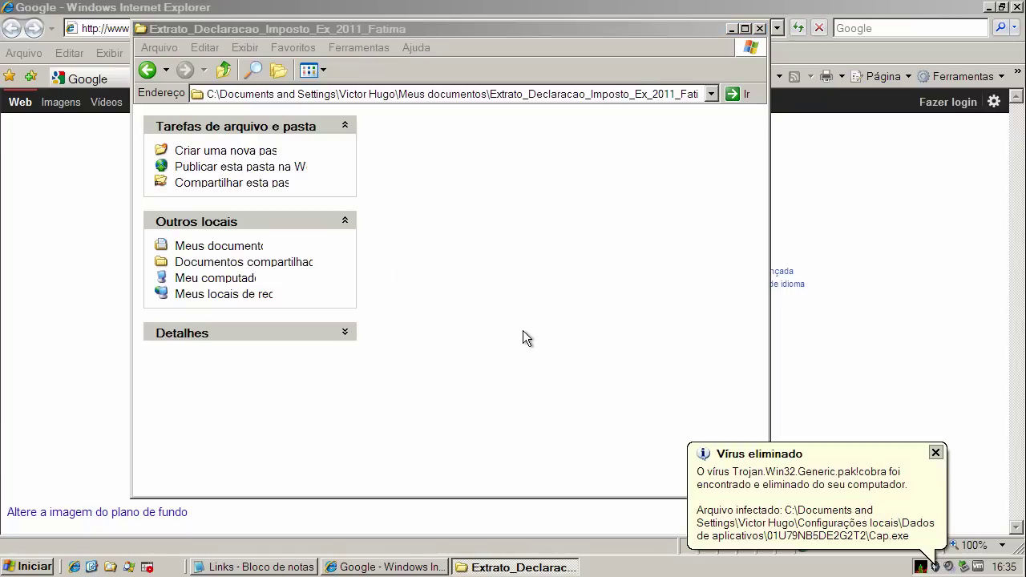
click(760, 28)
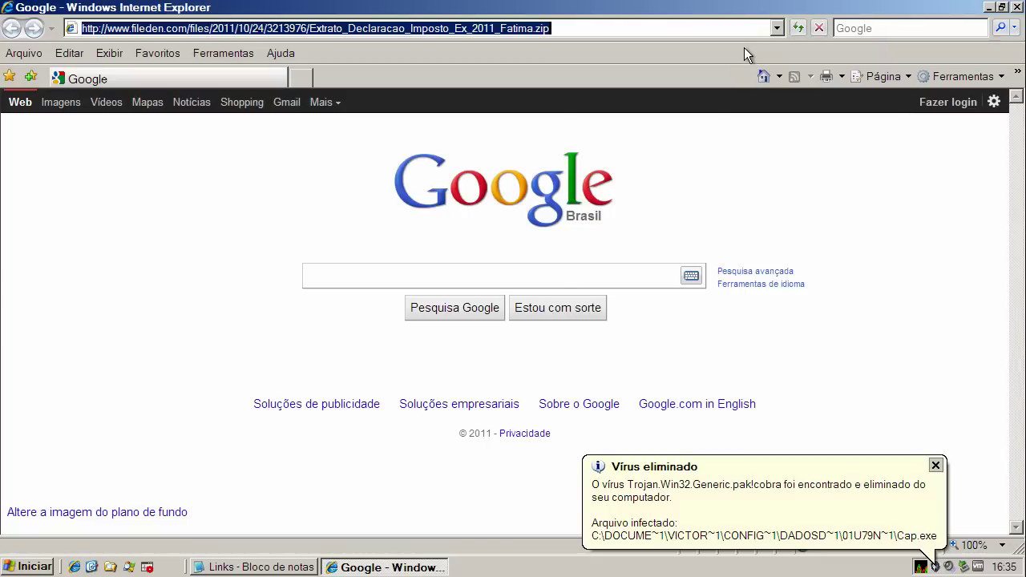
click(265, 568)
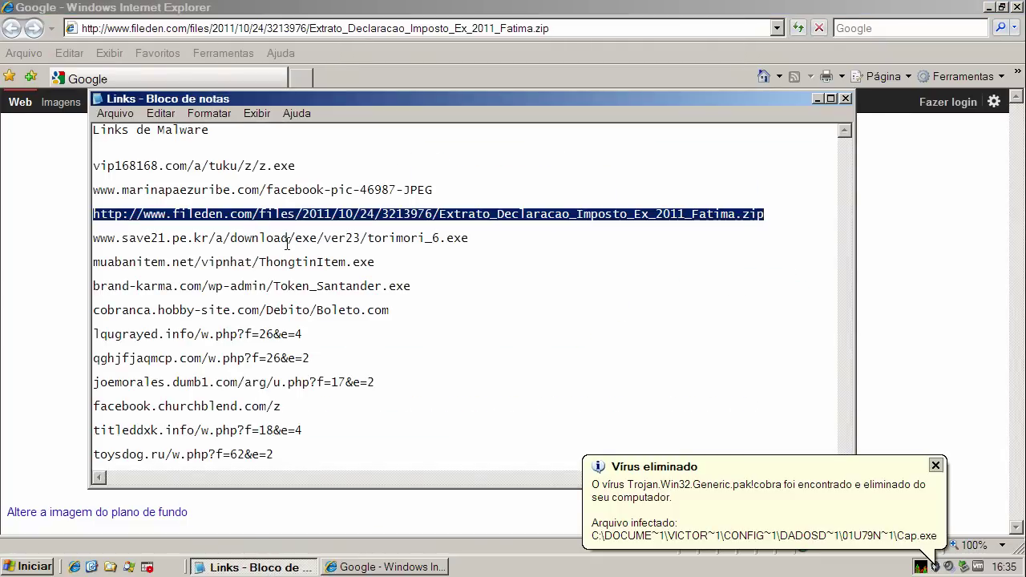
click(288, 239)
double_click(288, 239)
right_click(288, 238)
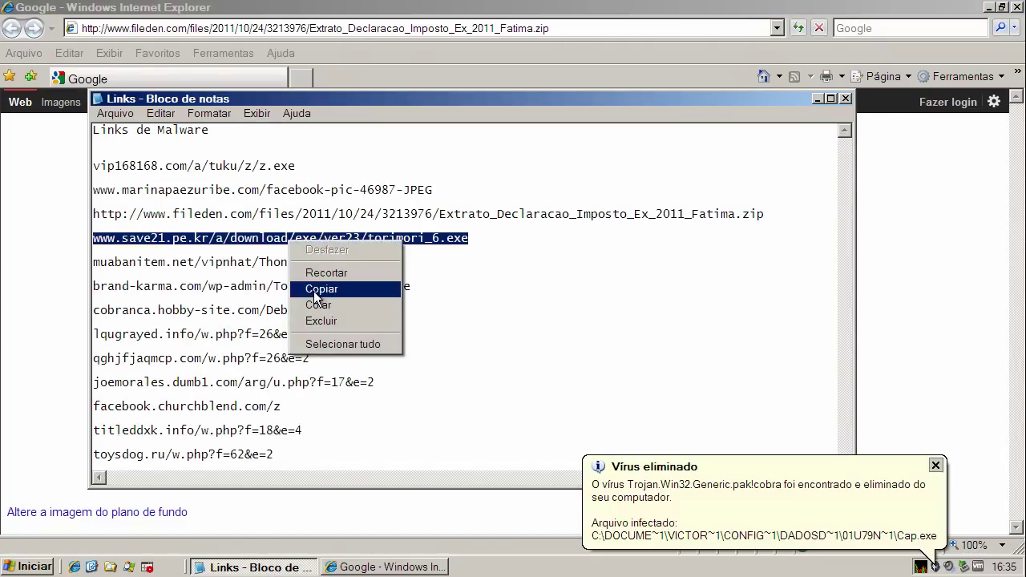
click(319, 286)
click(296, 55)
click(297, 29)
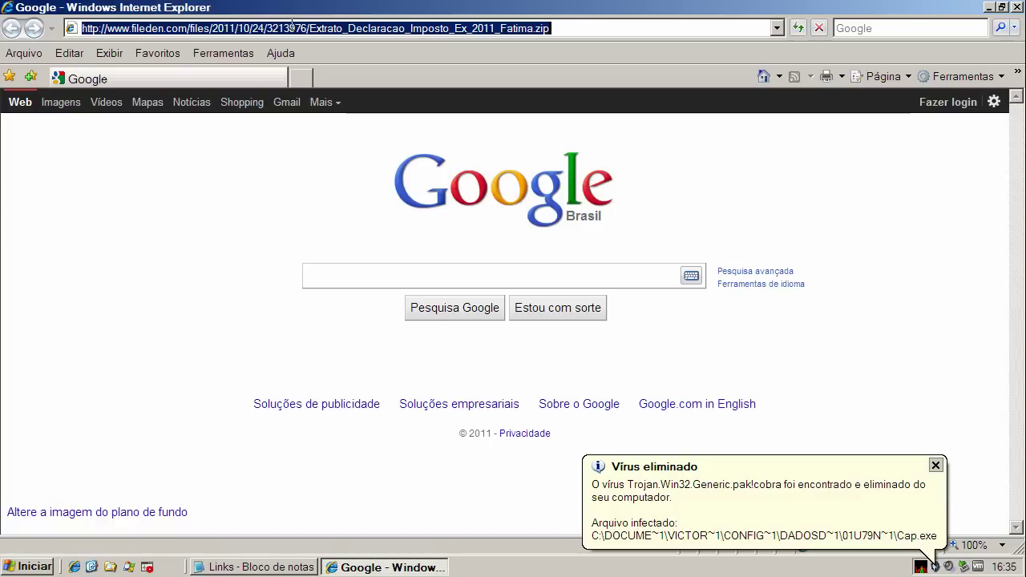
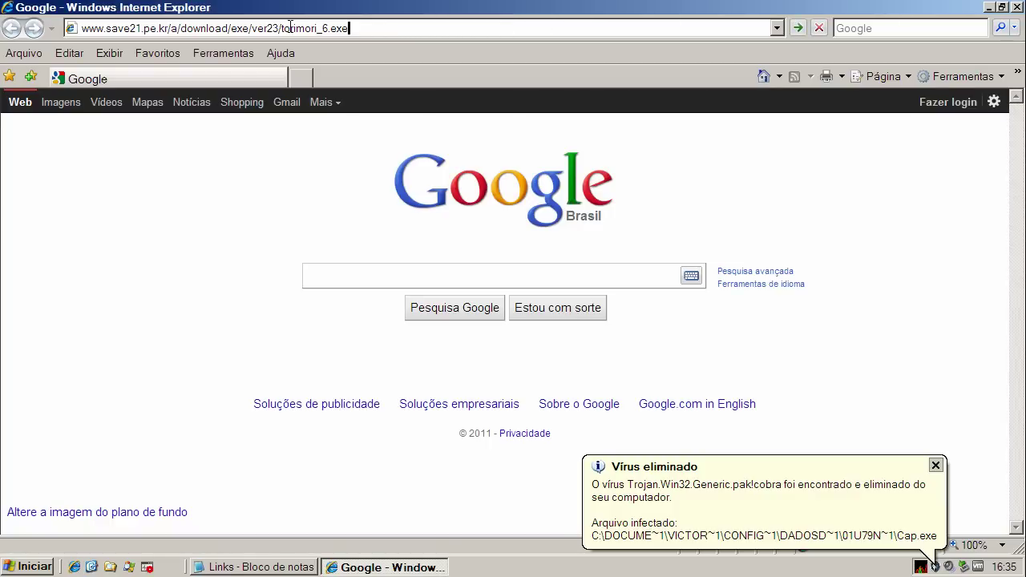
key(Return)
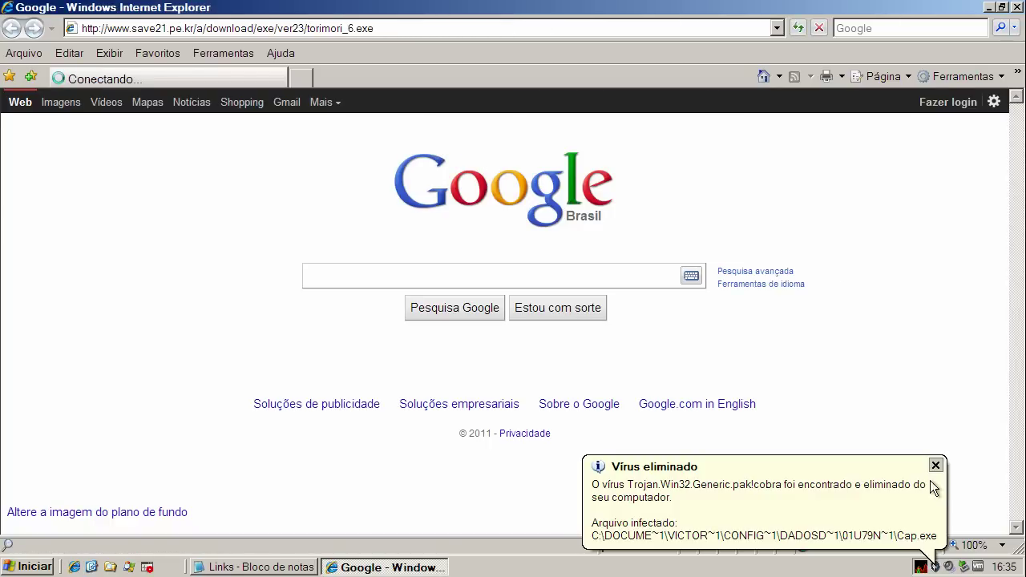
click(936, 466)
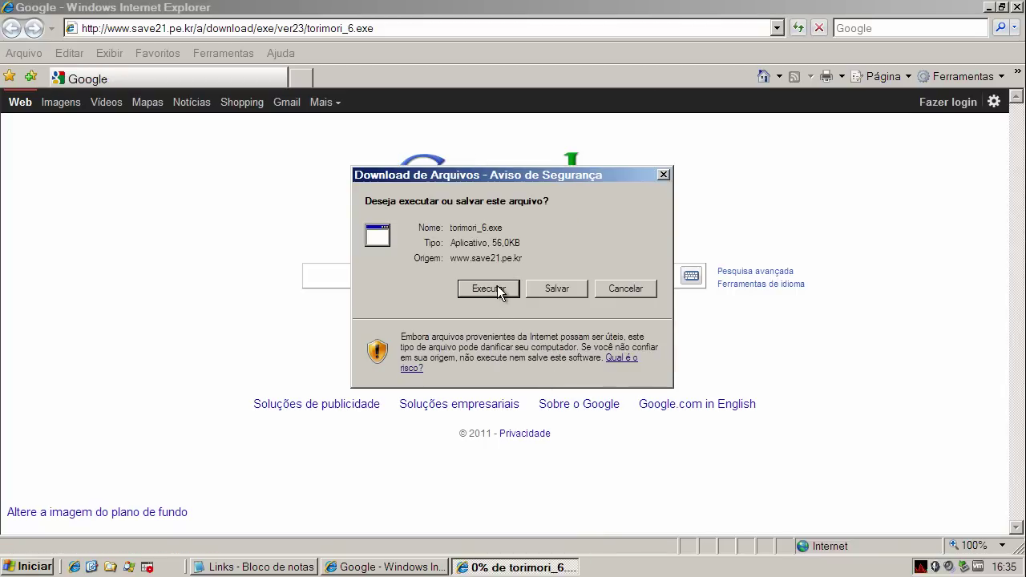
Run torimori_6.exe from the download prompt, accept the unverified publisher, and dismiss the program's error dialog.
click(488, 289)
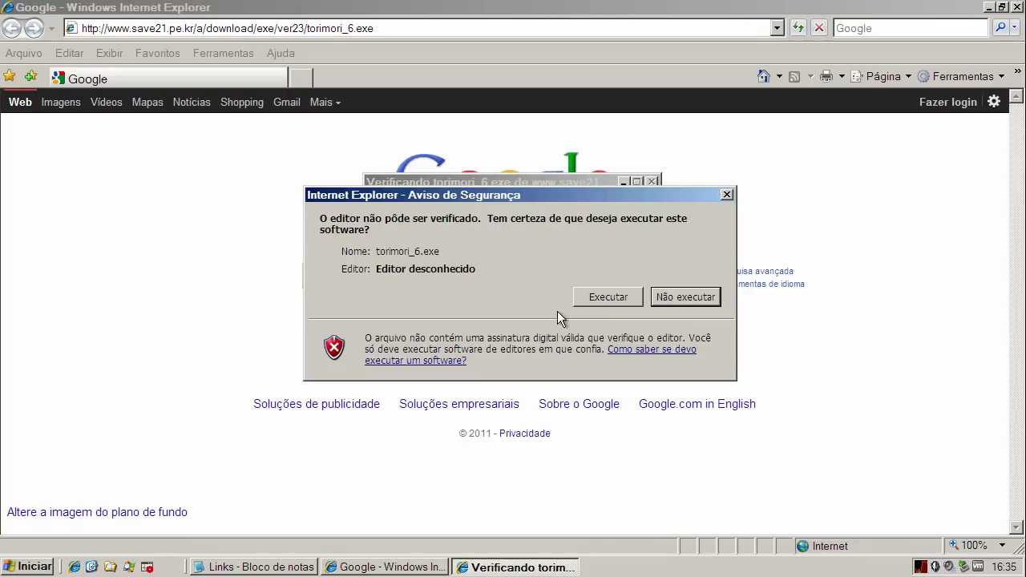
click(609, 297)
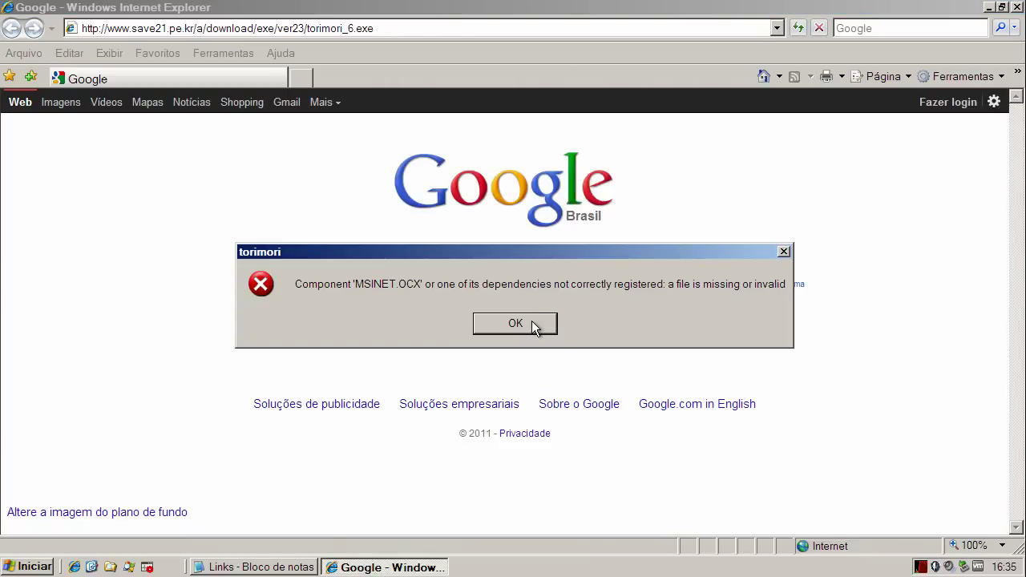
click(515, 324)
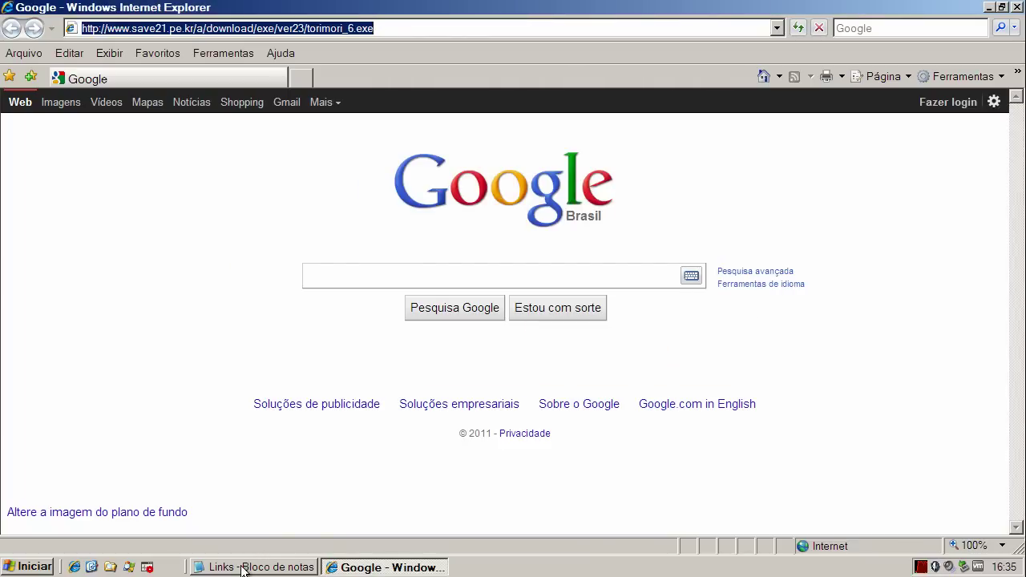
Copy the muabanitem.net/vipnhat/ThongtinItem.exe link from the Links note and load it in the browser, checking the CPU usage meanwhile.
click(243, 568)
double_click(263, 263)
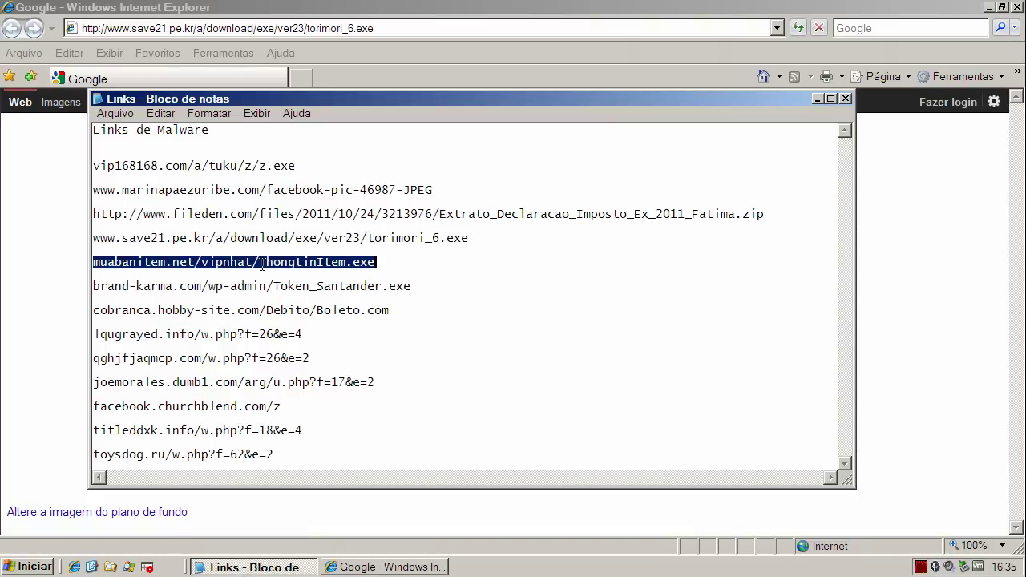
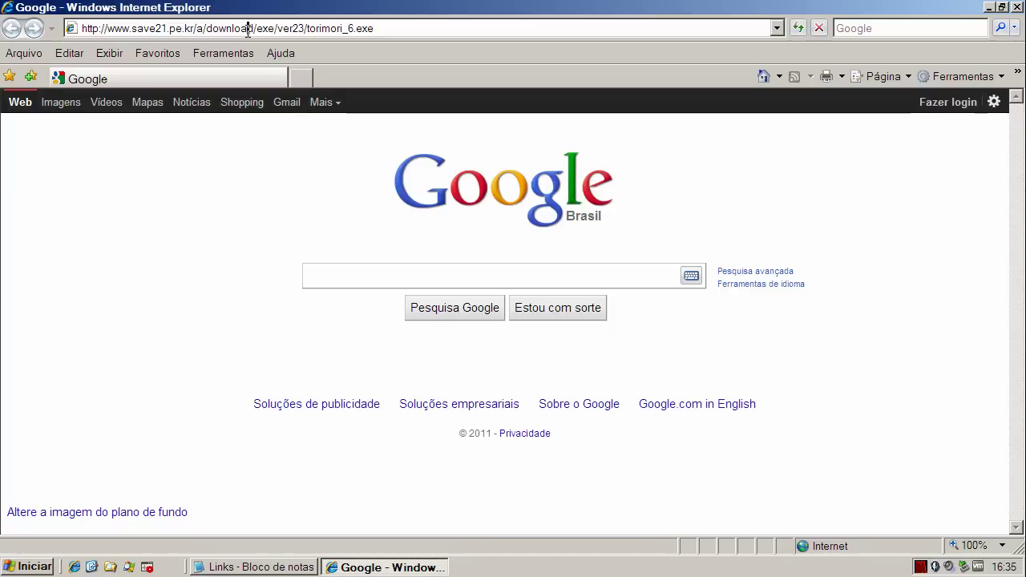
click(247, 30)
text(muabanitem.net/vipnhat/ThongtinItem.exe)
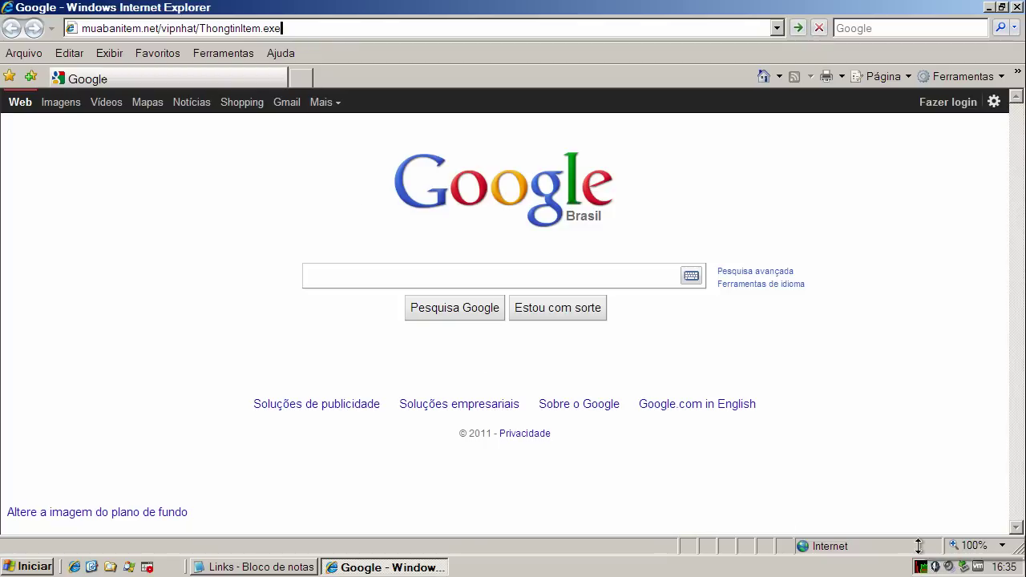
mouse_move(922, 568)
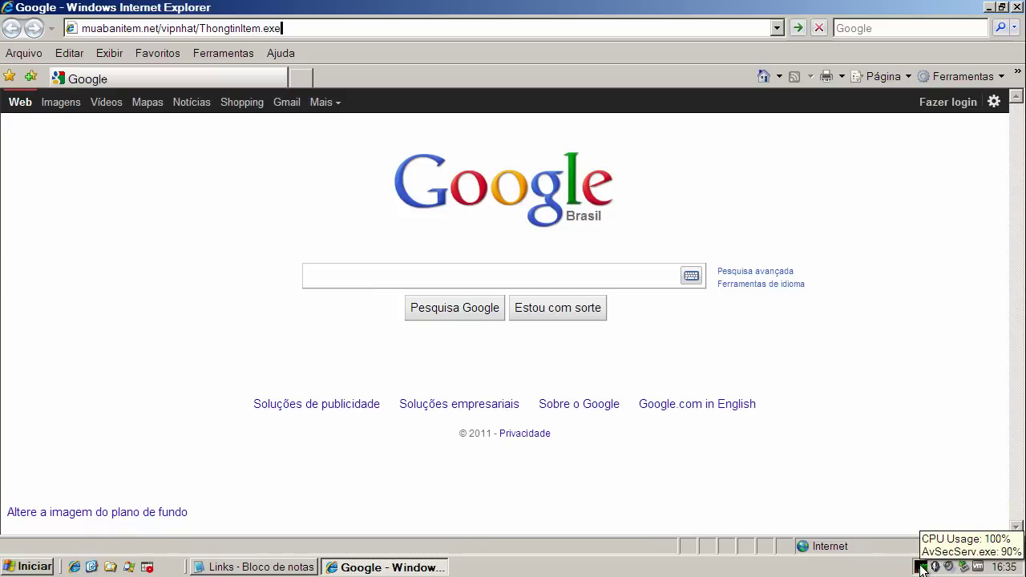
key(ctrl+a)
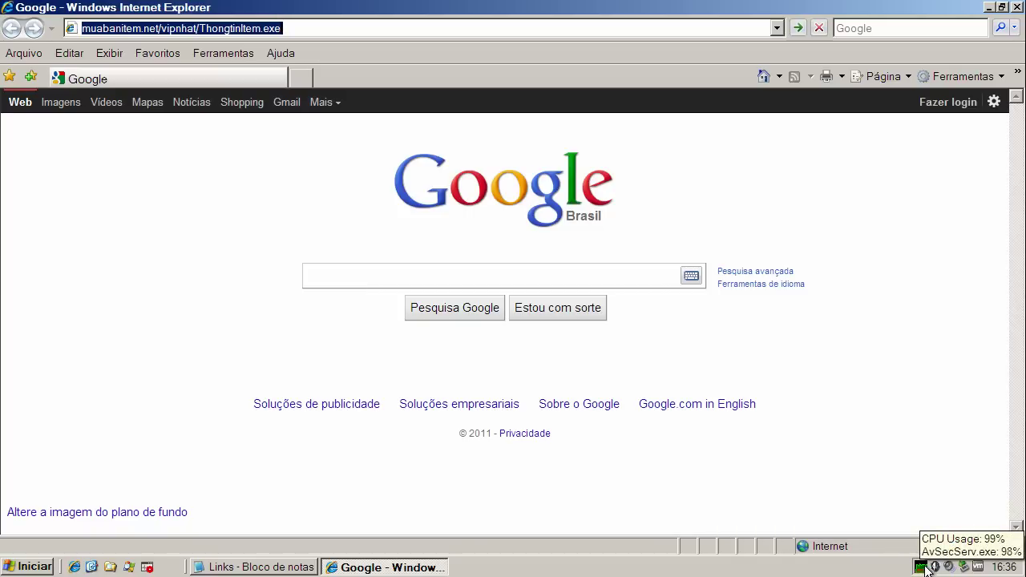
Examine the running processes in KillSwitch down to the end of the list, and minimize its window.
double_click(924, 567)
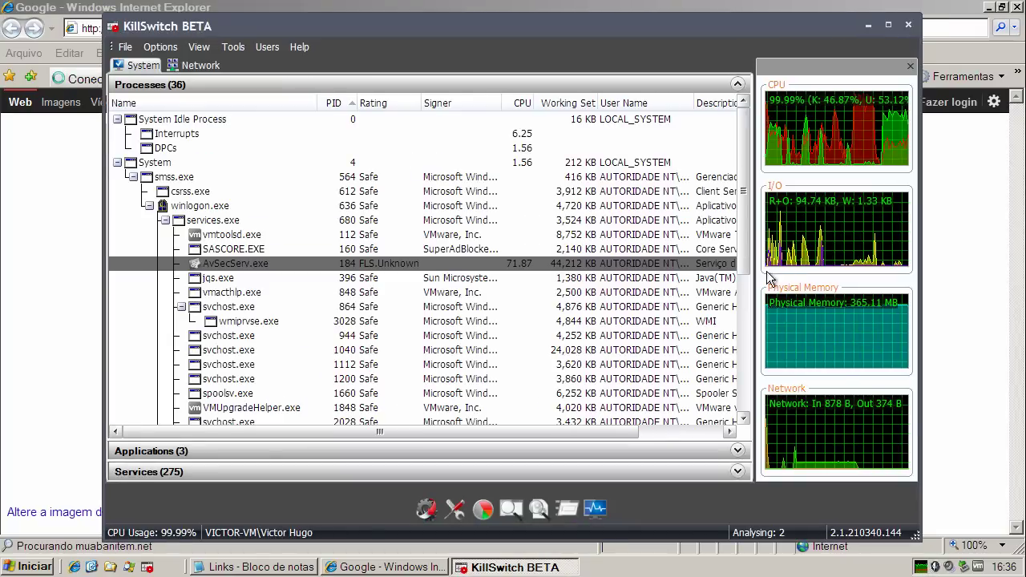
scroll(731, 211, down, 6)
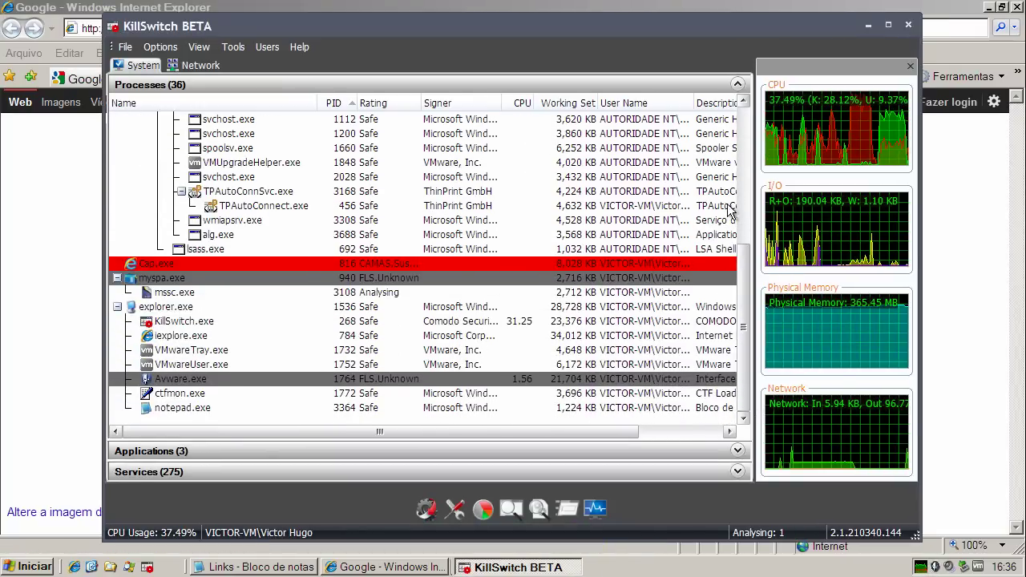
click(868, 26)
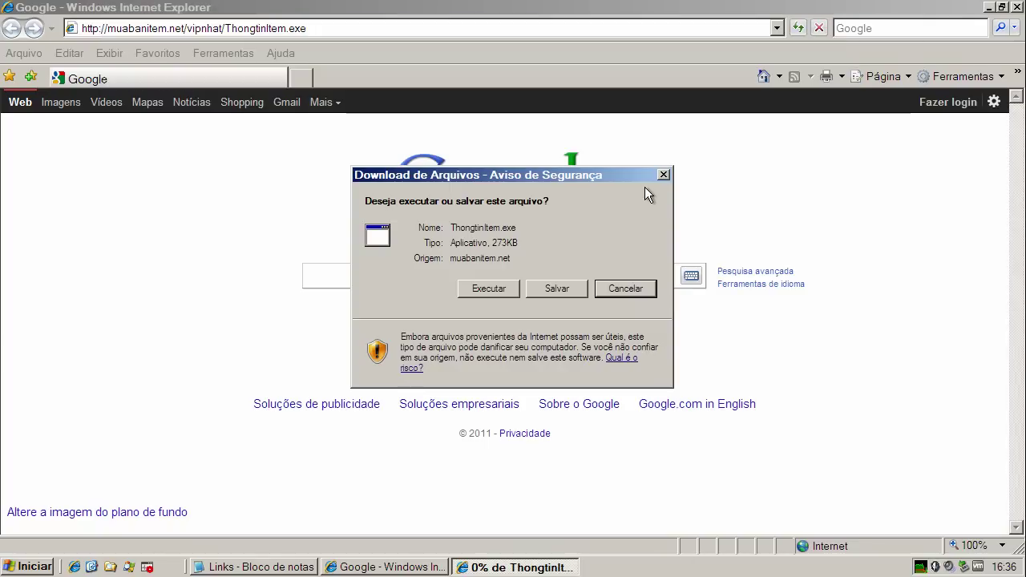
Run ThongtinItem.exe despite the unverified publisher, delete the flagged rinst.exe threat, and dismiss the virus notification.
click(489, 289)
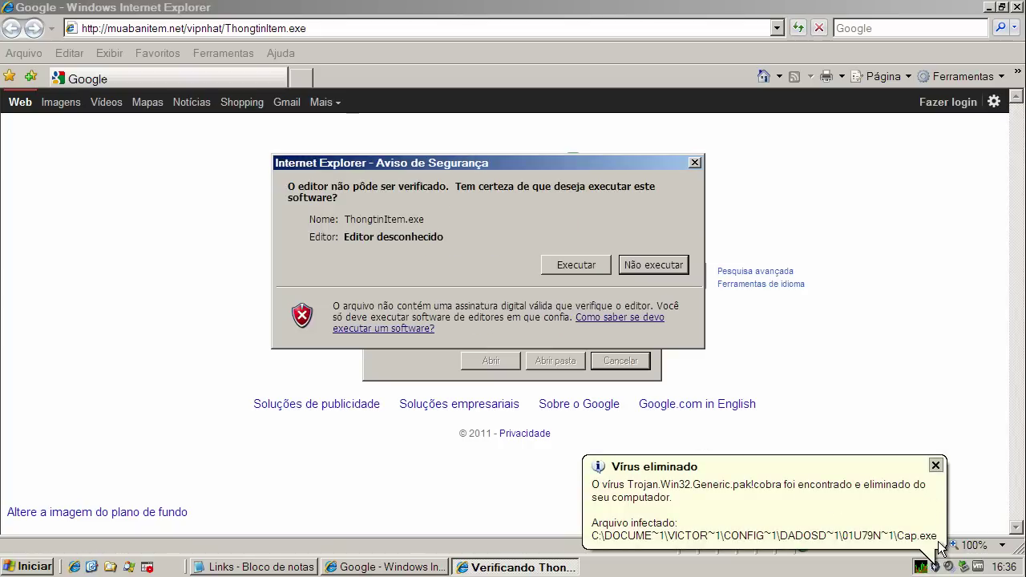
click(555, 267)
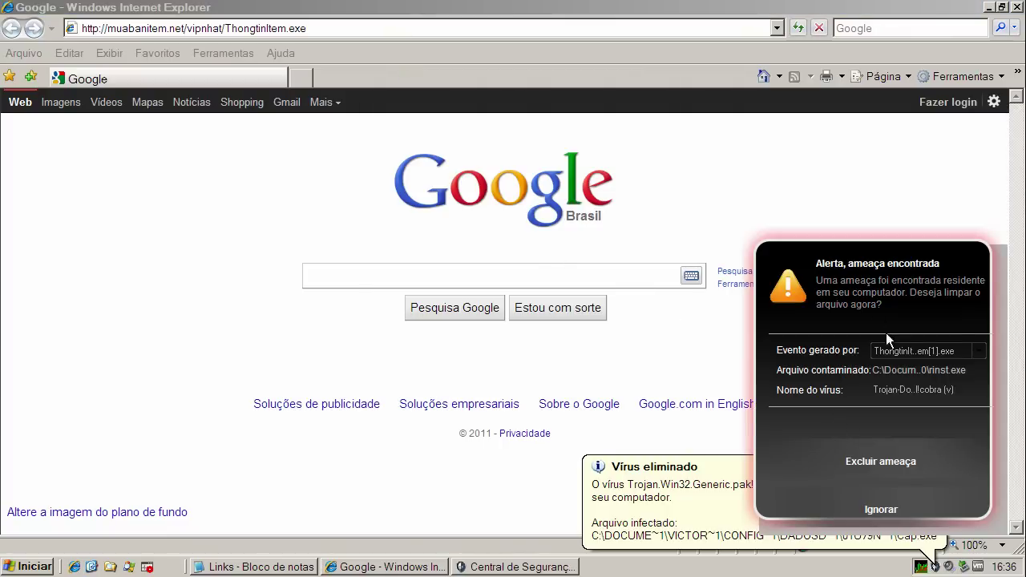
click(890, 466)
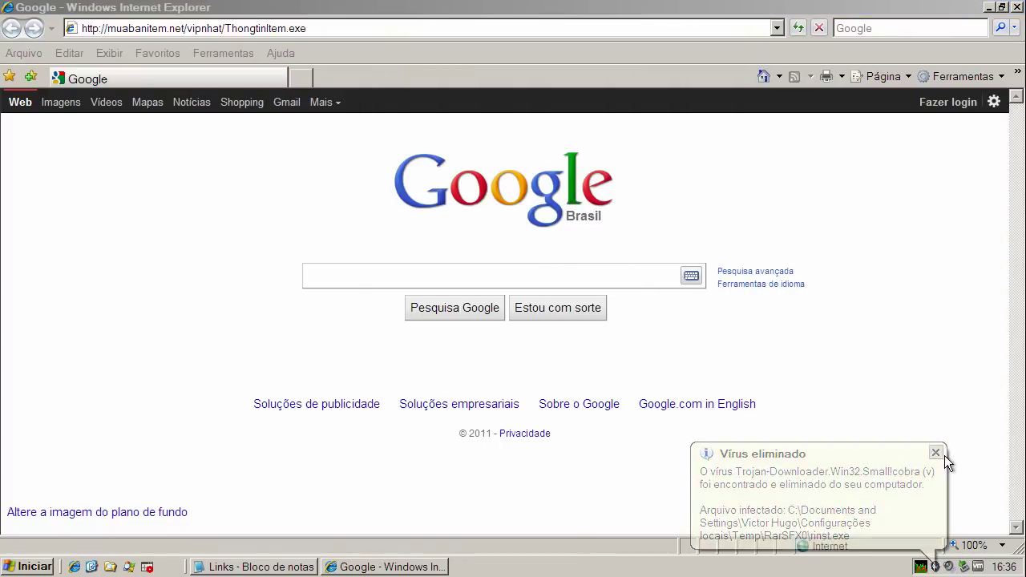
click(945, 457)
Copy the brand-karma.com/wp-admin/Token_Santander.exe link from the Links note, minimize the note, and close the AVware renewal page.
click(292, 564)
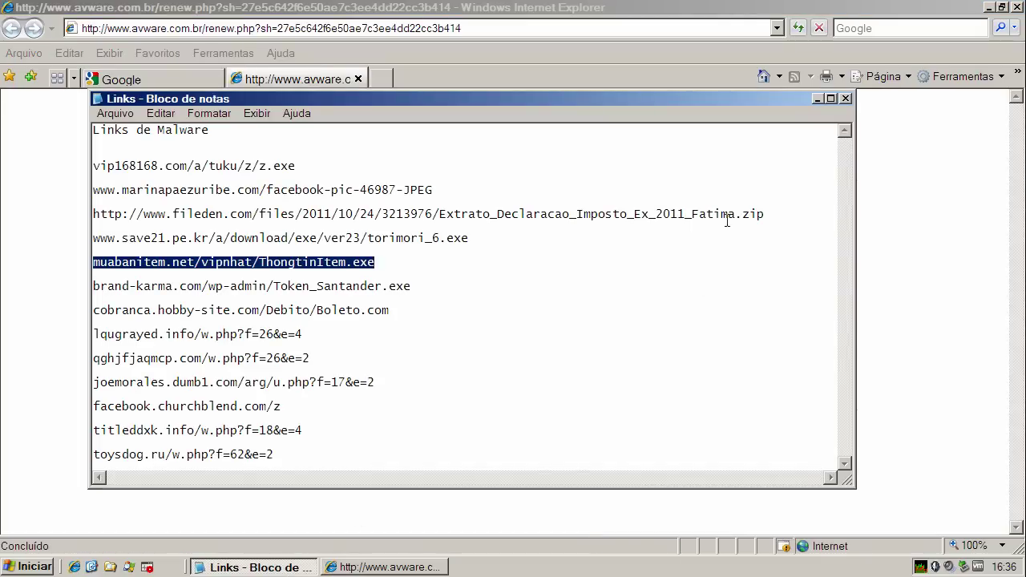
double_click(324, 286)
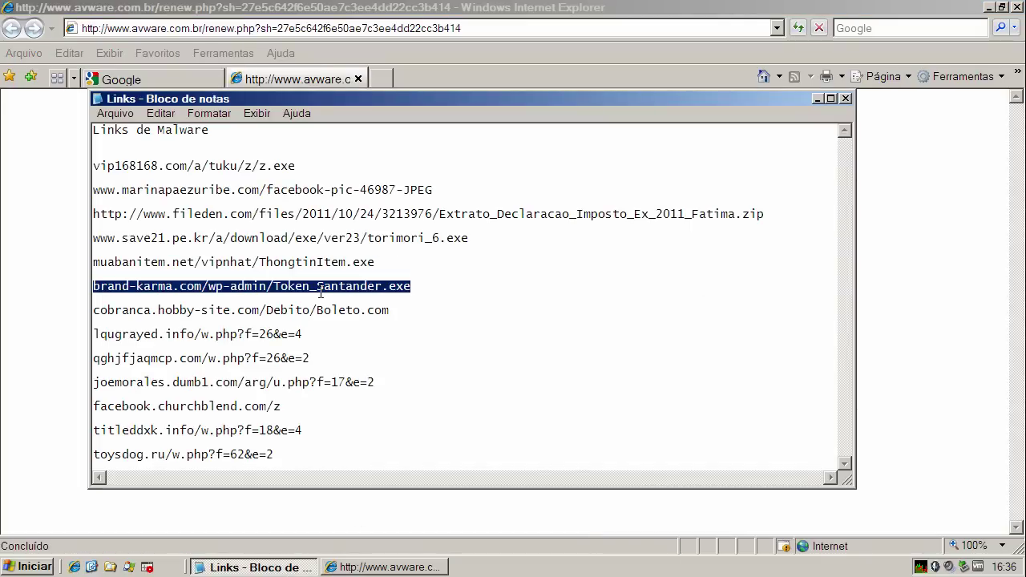
right_click(323, 292)
click(376, 342)
click(818, 98)
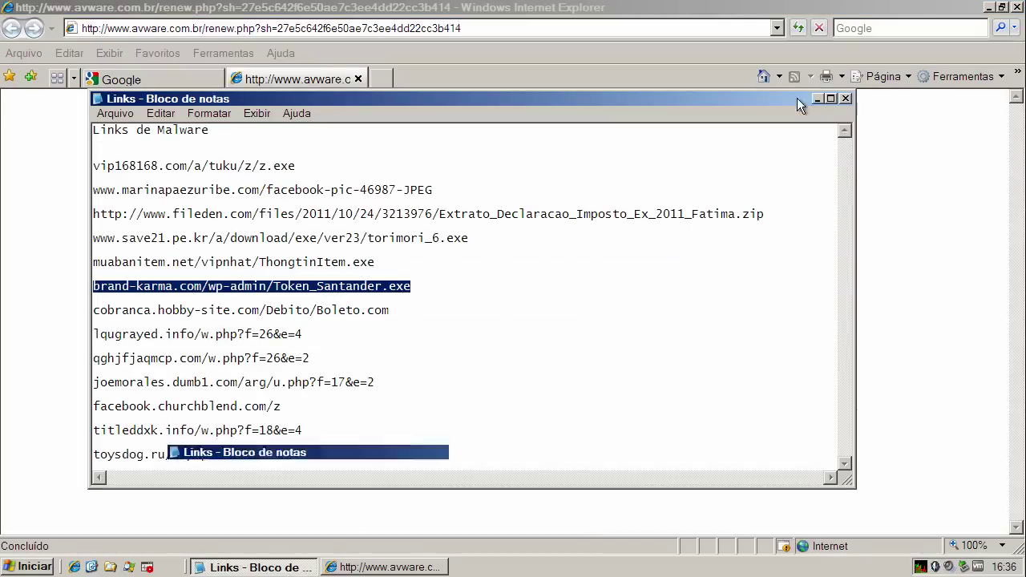
click(358, 79)
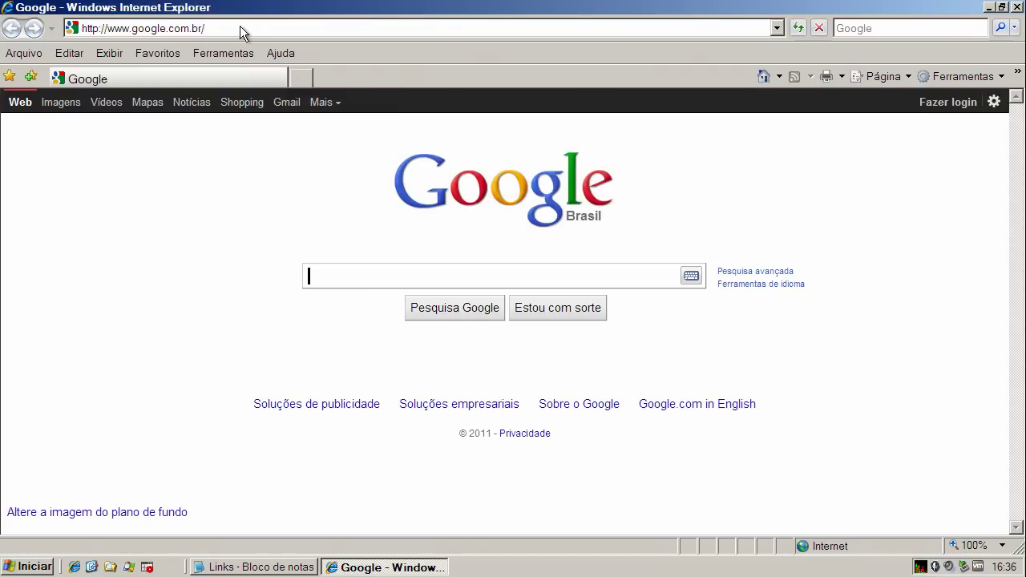
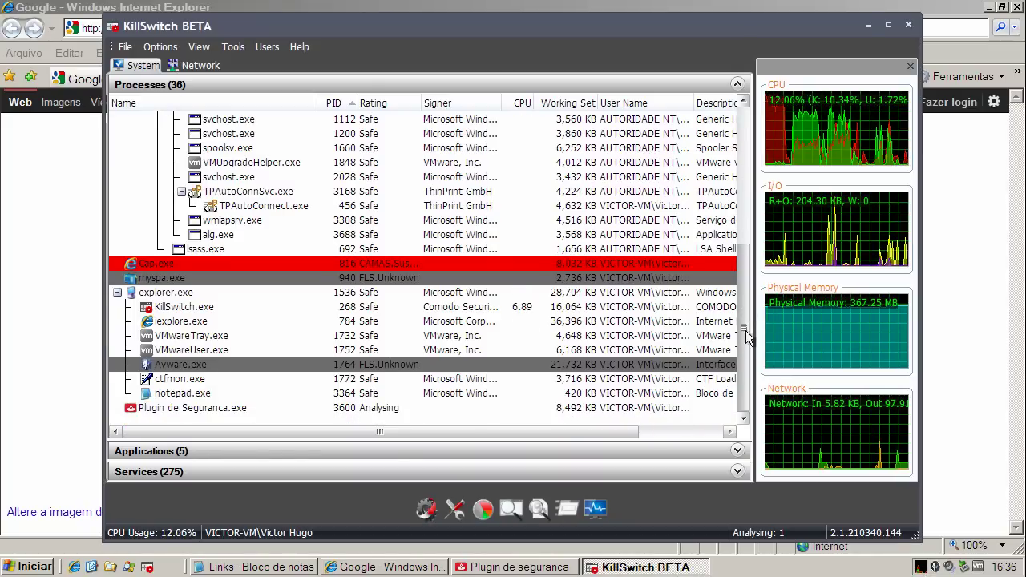
Kill the Plugin de Seguranca.exe process in KillSwitch, confirm its termination, and minimize the process manager.
click(229, 409)
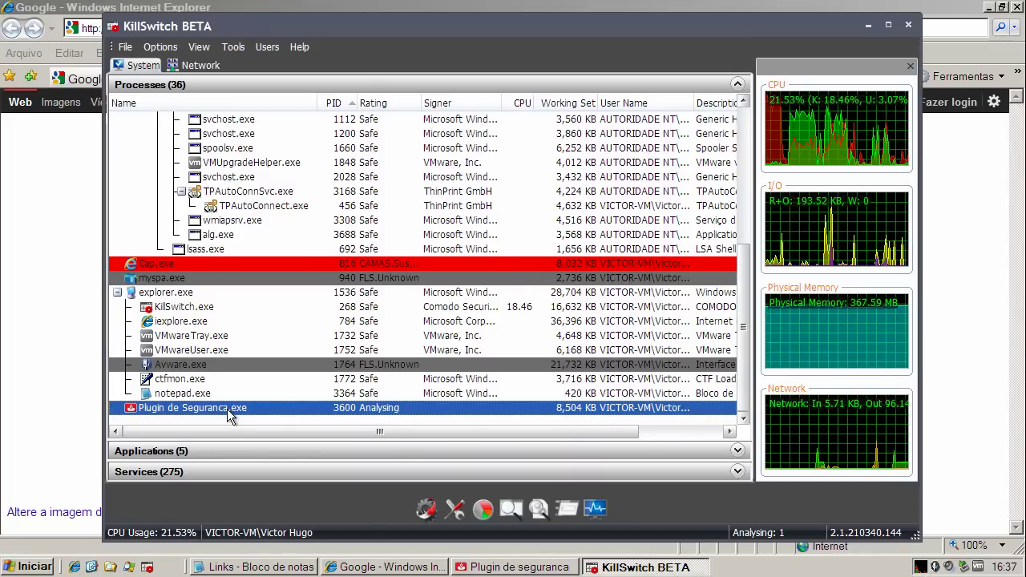
right_click(227, 409)
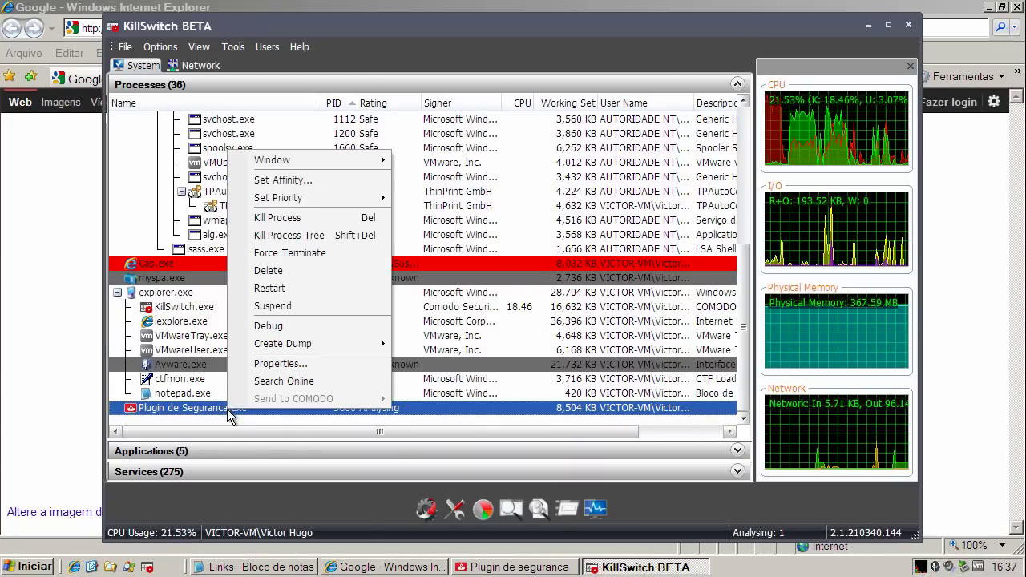
click(288, 221)
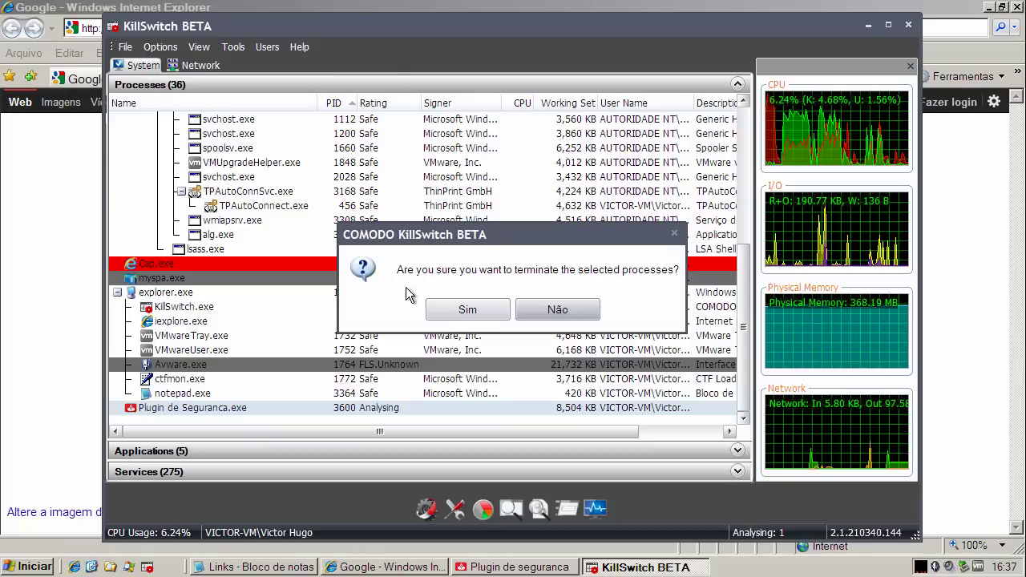
click(466, 313)
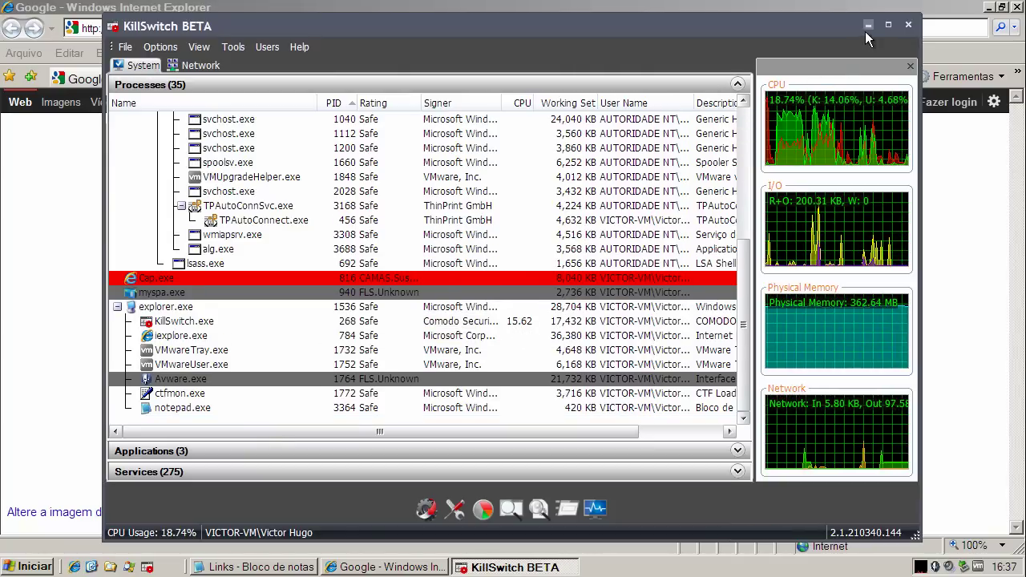
click(868, 26)
Copy the cobranca.hobby-site.com/Debito/Boleto.com link from the Links note and load it in the browser.
click(253, 566)
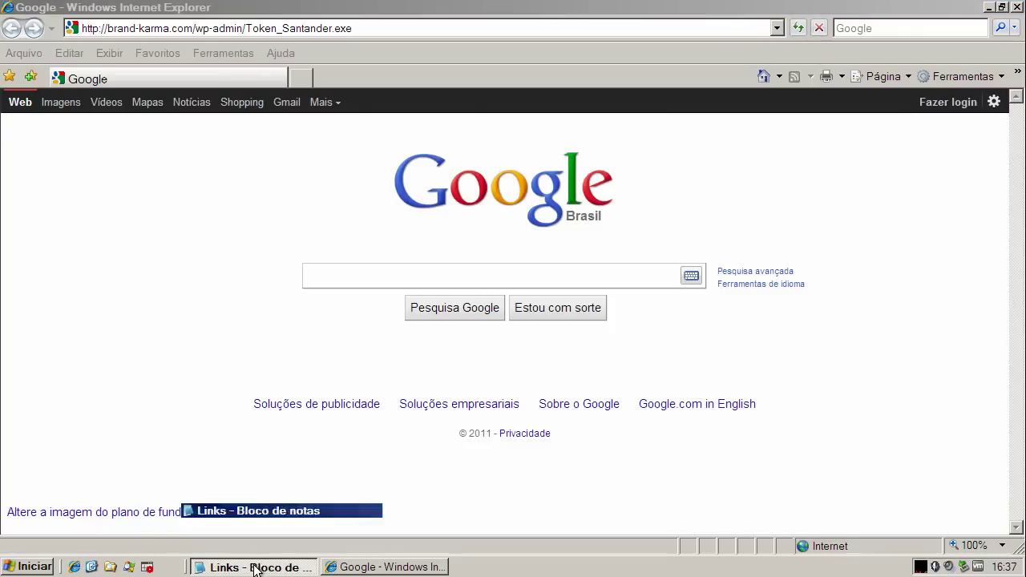
double_click(255, 311)
right_click(255, 310)
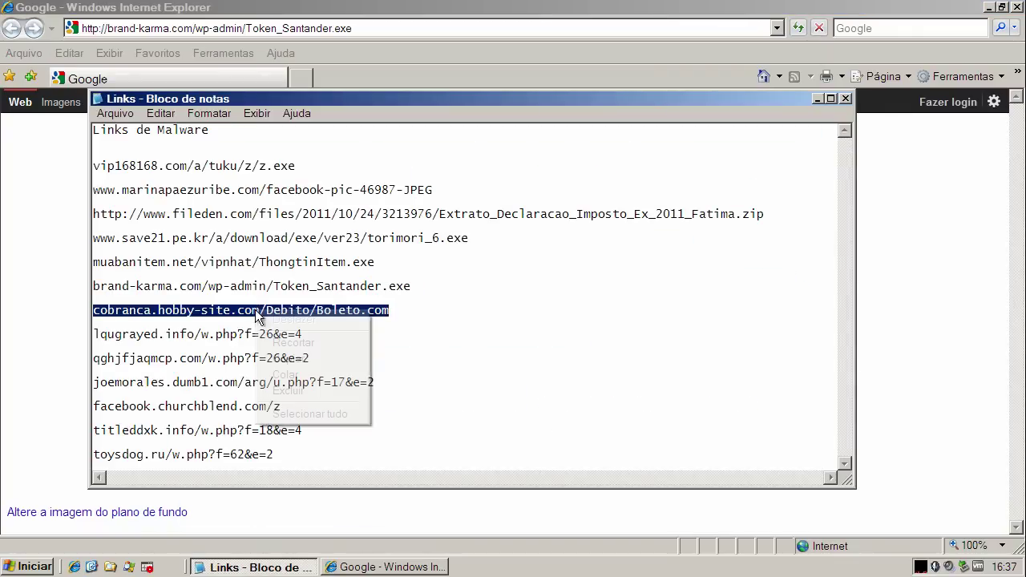
click(301, 365)
click(264, 28)
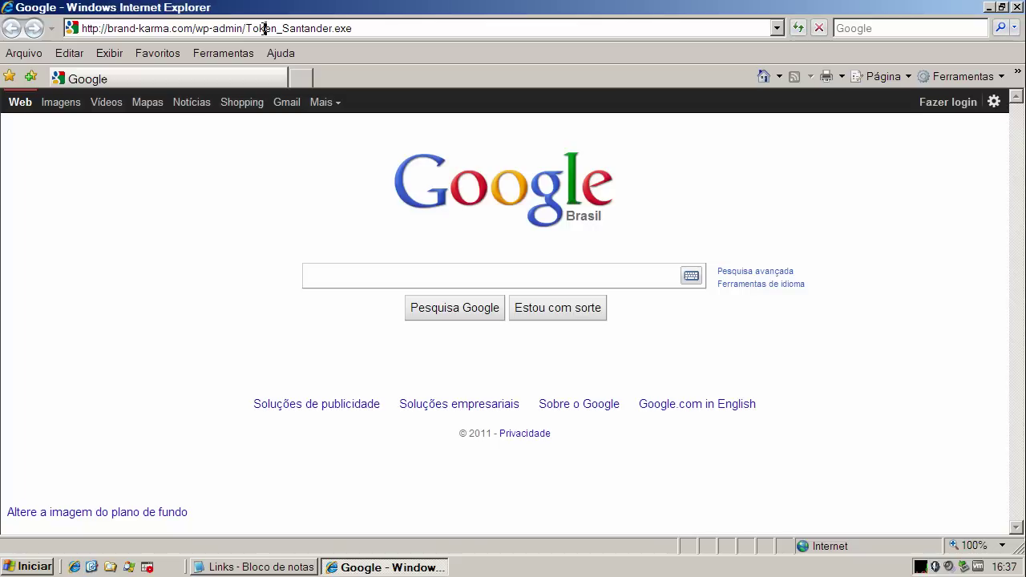
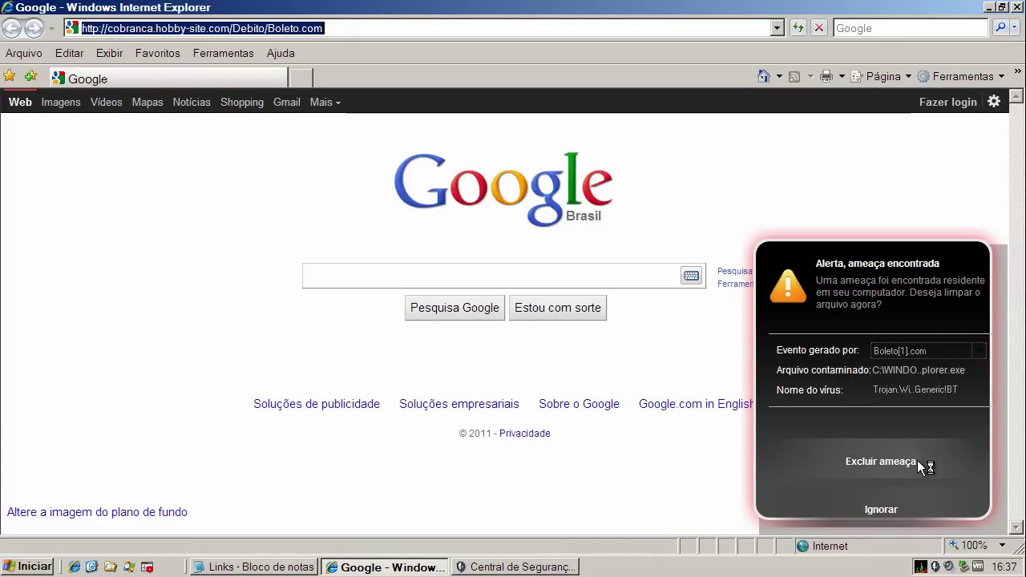
Delete the threats flagged for Boleto[1].com and bring the Links note back to the front.
click(912, 465)
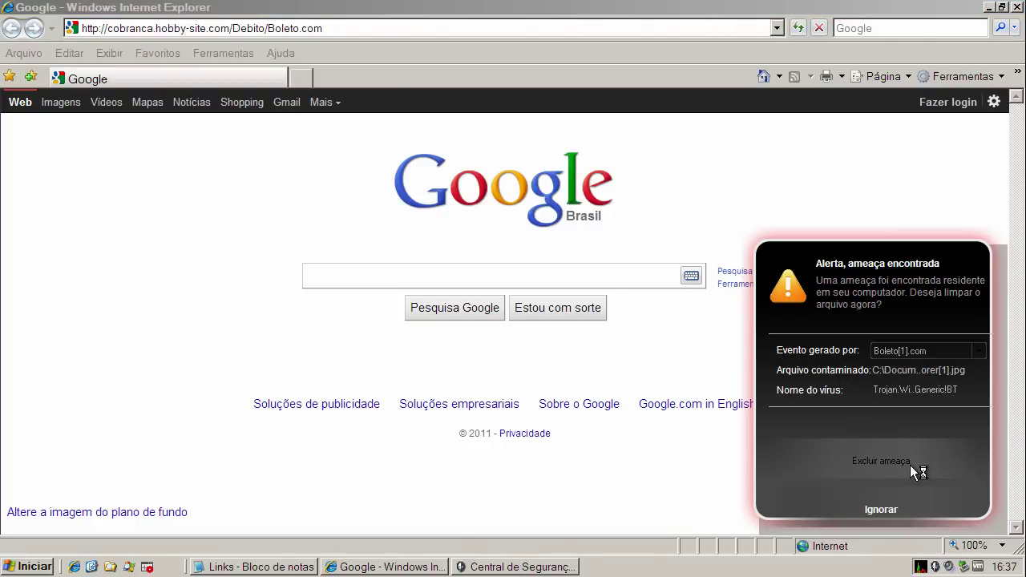
click(261, 567)
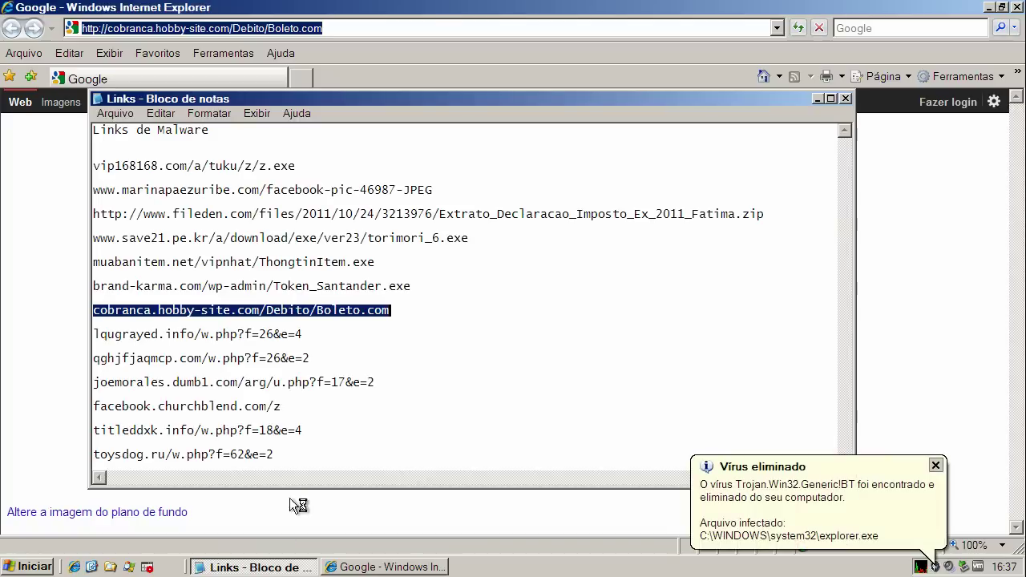
Copy the lqugrayed.info/w.php?f=26&e=4 link from the Links note and minimize the note.
click(274, 335)
double_click(274, 334)
right_click(274, 336)
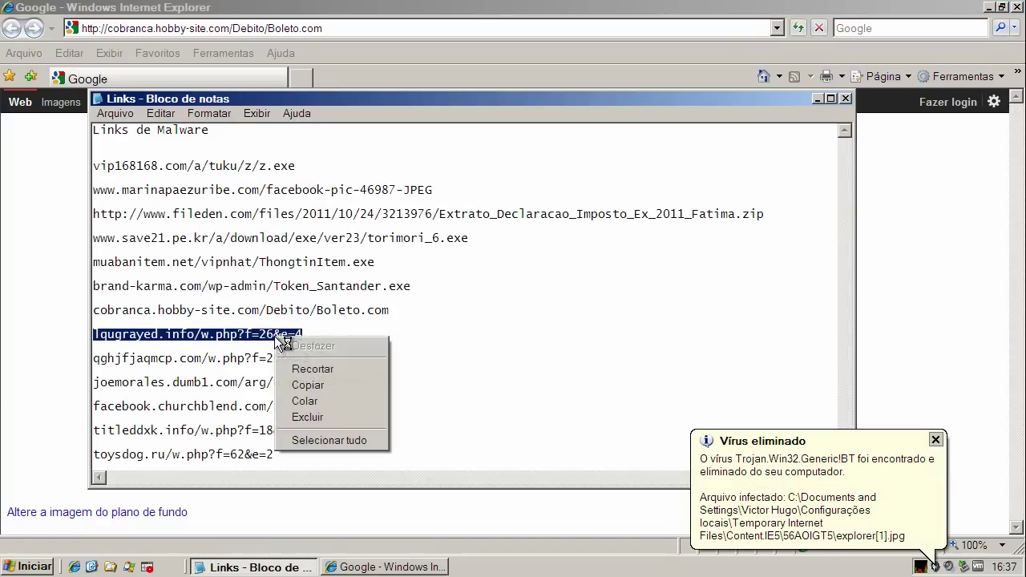
click(305, 385)
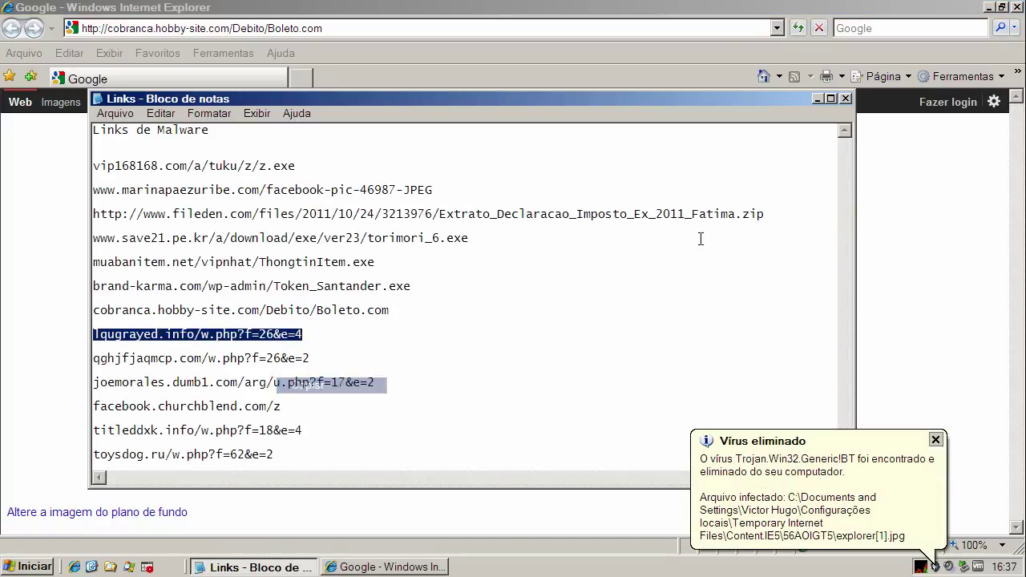
click(818, 100)
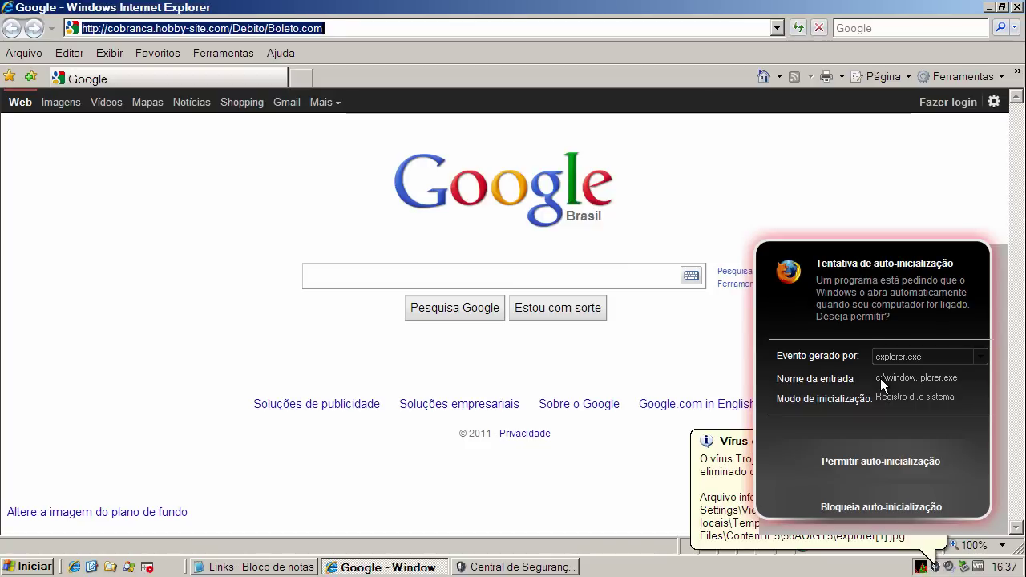
Block the auto-start attempt by explorer.exe and load the copied lqugrayed.info link in the browser.
click(887, 508)
click(534, 320)
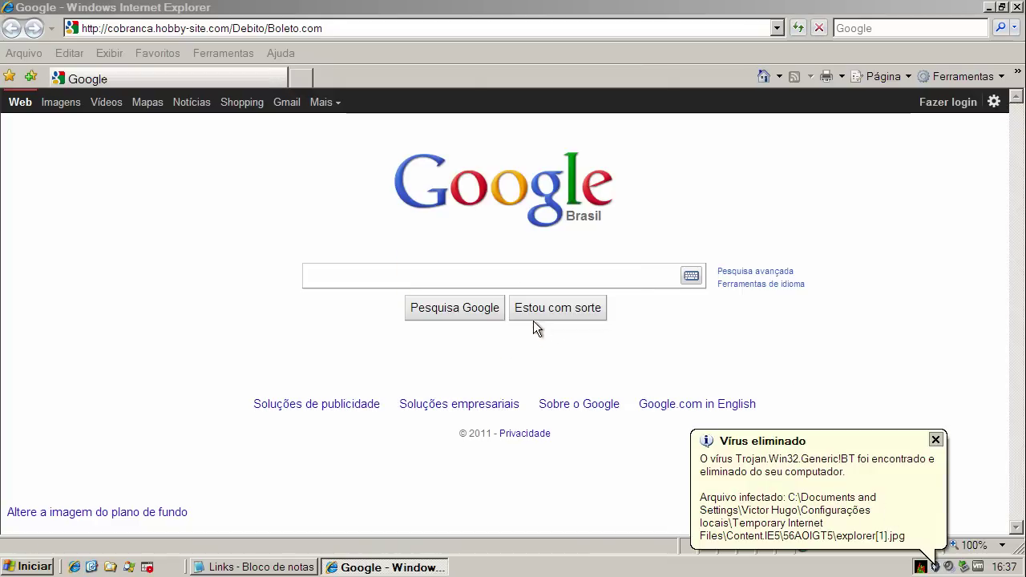
click(232, 31)
key(ctrl+v)
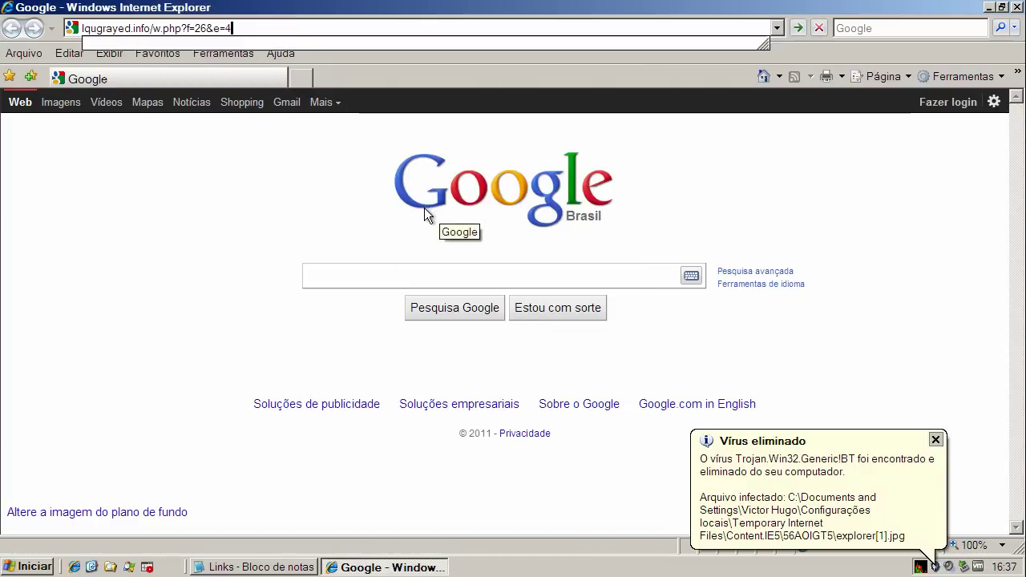
key(Return)
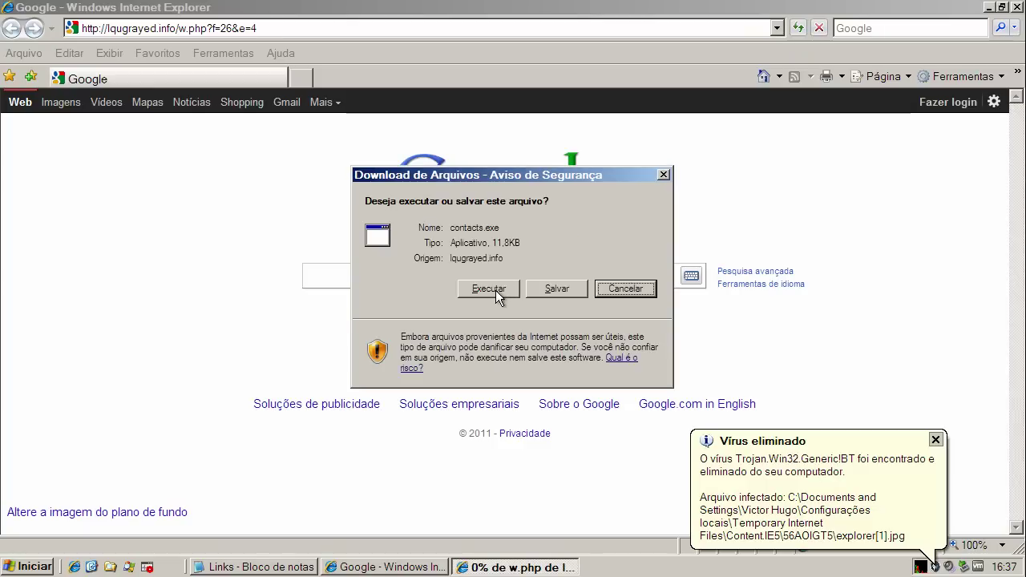
Run the downloaded contacts.exe and dismiss the antivirus notification.
click(496, 290)
click(604, 293)
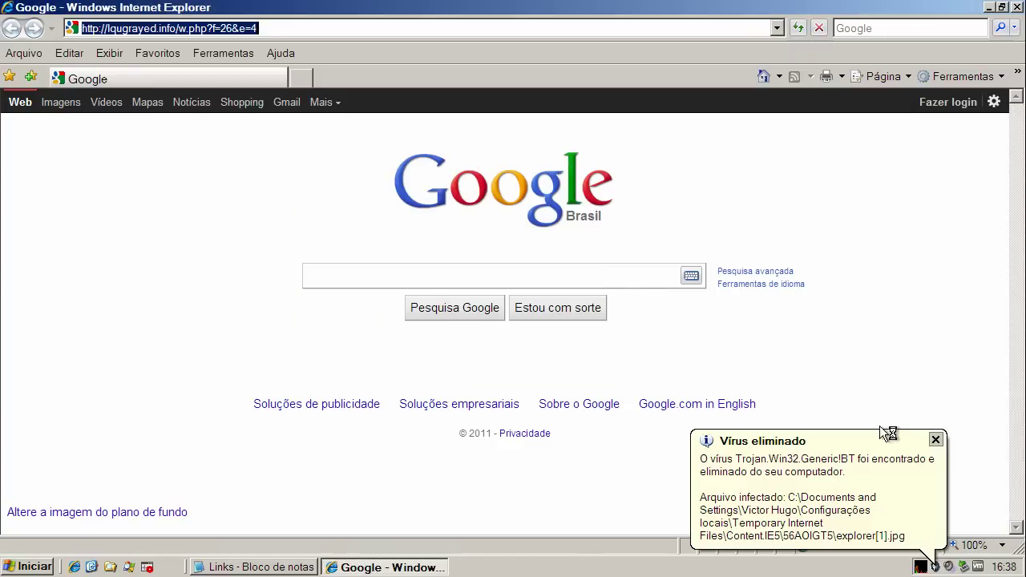
click(936, 441)
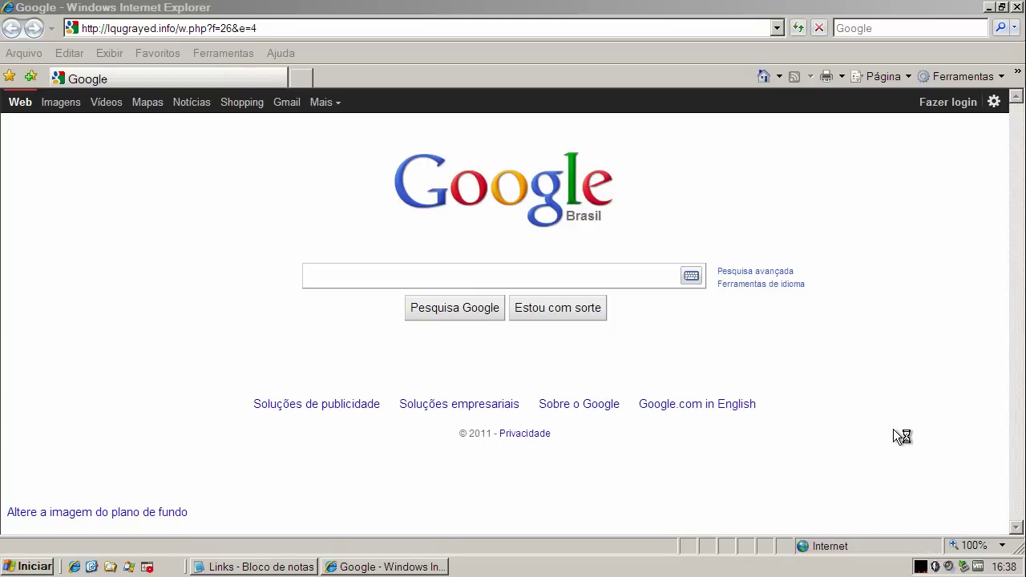
Copy the qghjfjaqmcp.com/w.php?f=26&e=2 link from the Links note and minimize the note.
click(265, 567)
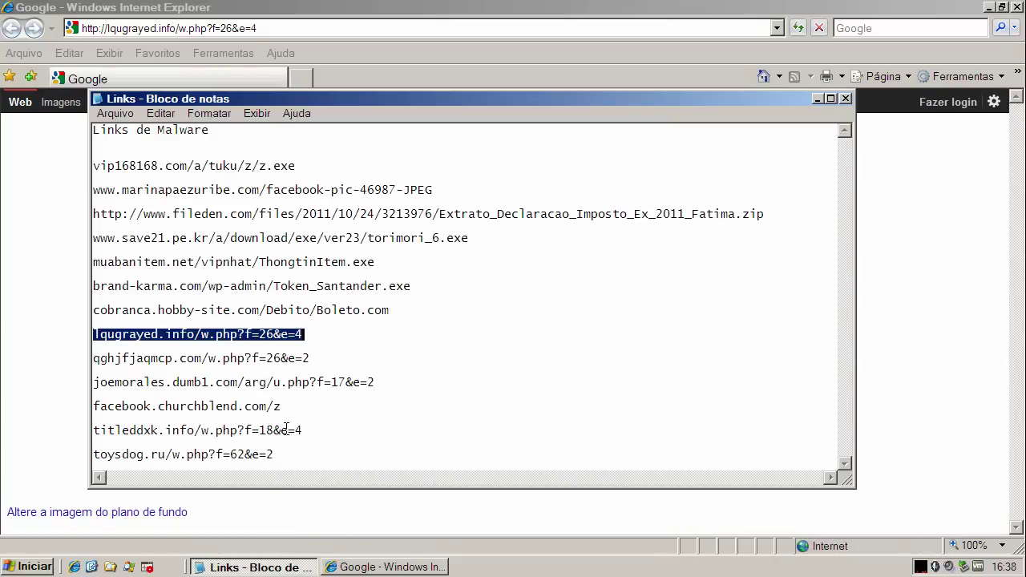
double_click(282, 358)
right_click(282, 358)
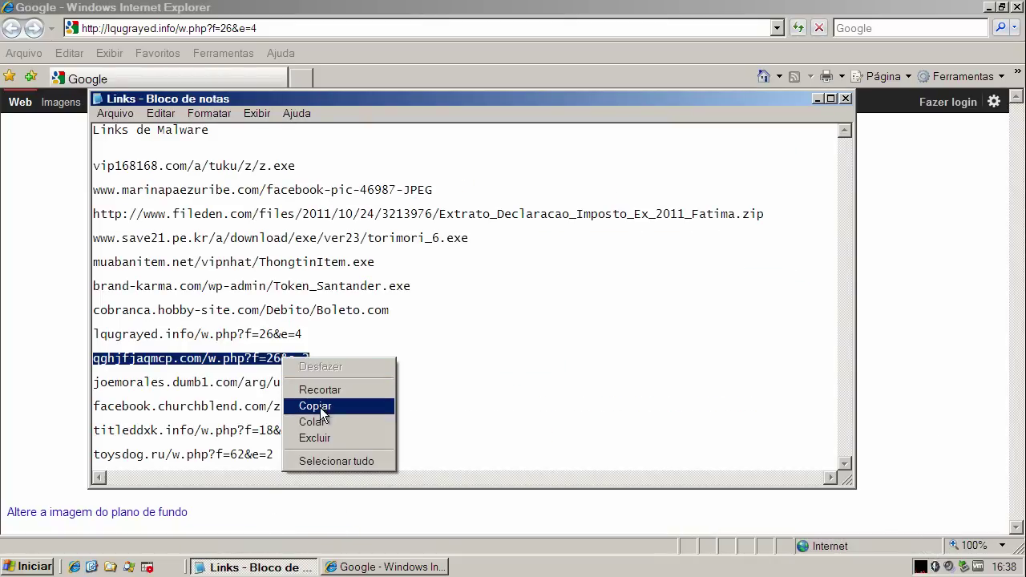
click(320, 408)
click(817, 98)
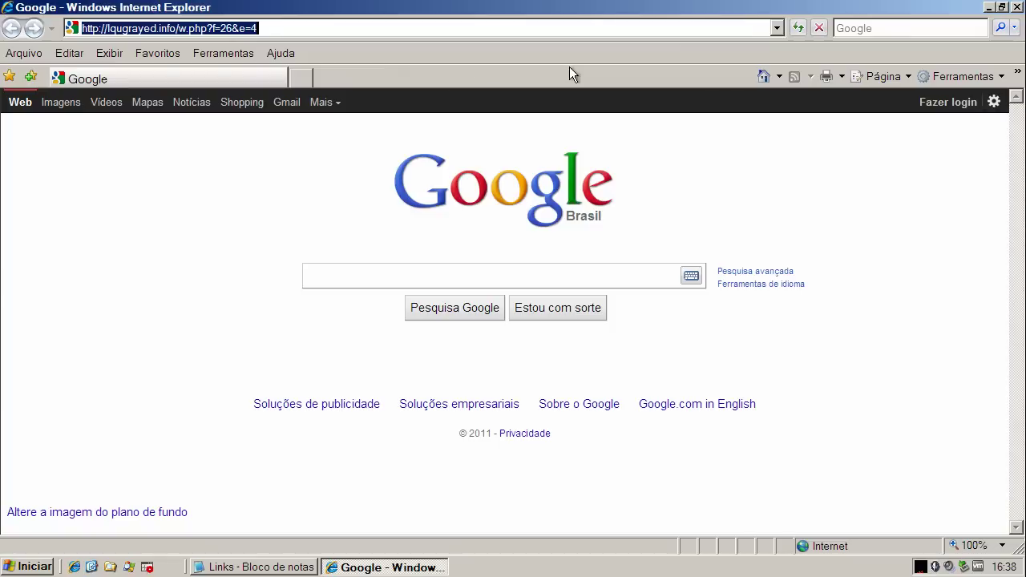
Load the copied qghjfjaqmcp.com link in the browser and run the downloaded readme.exe despite its unverified publisher.
right_click(276, 28)
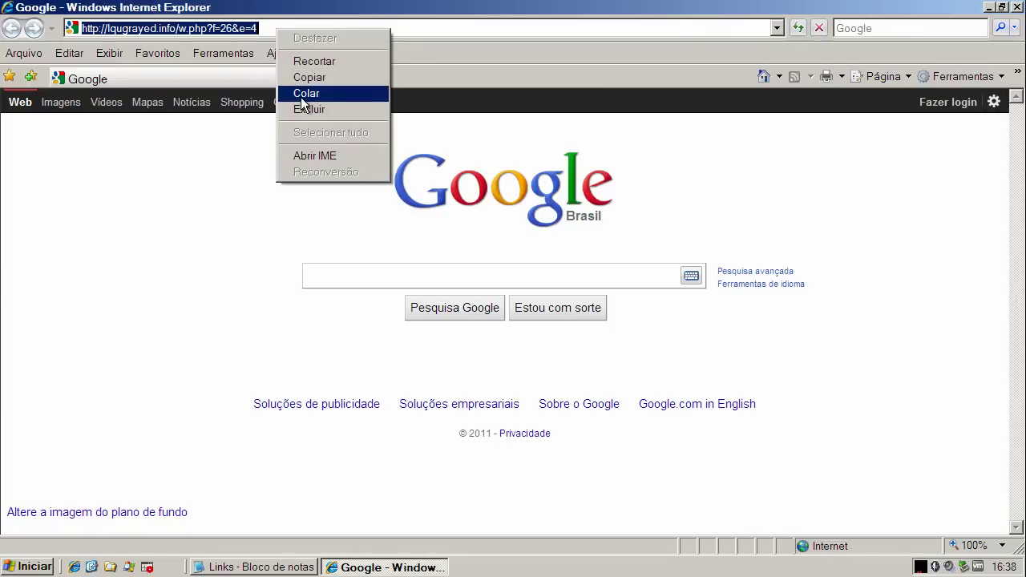
click(300, 92)
key(Return)
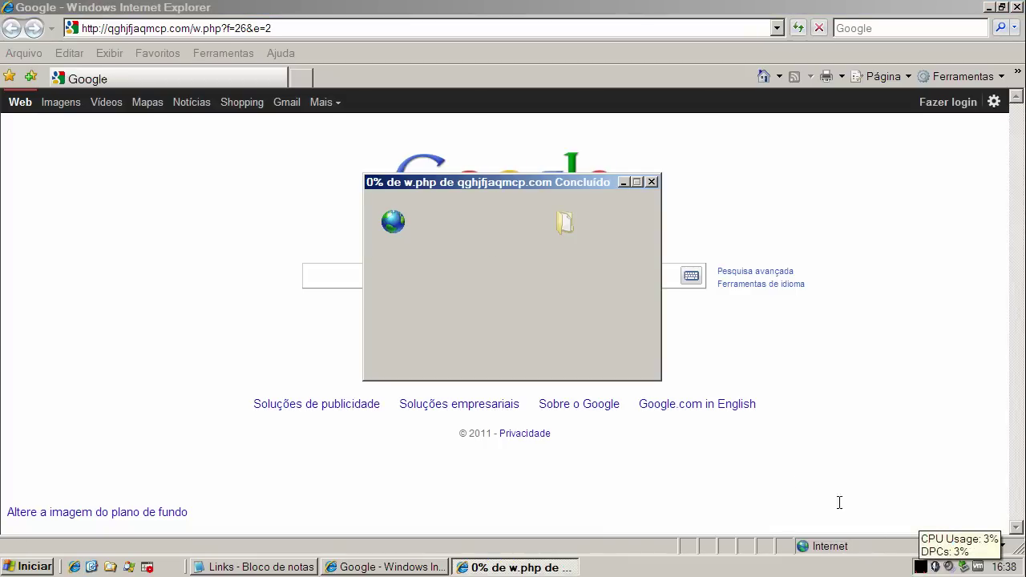
click(490, 289)
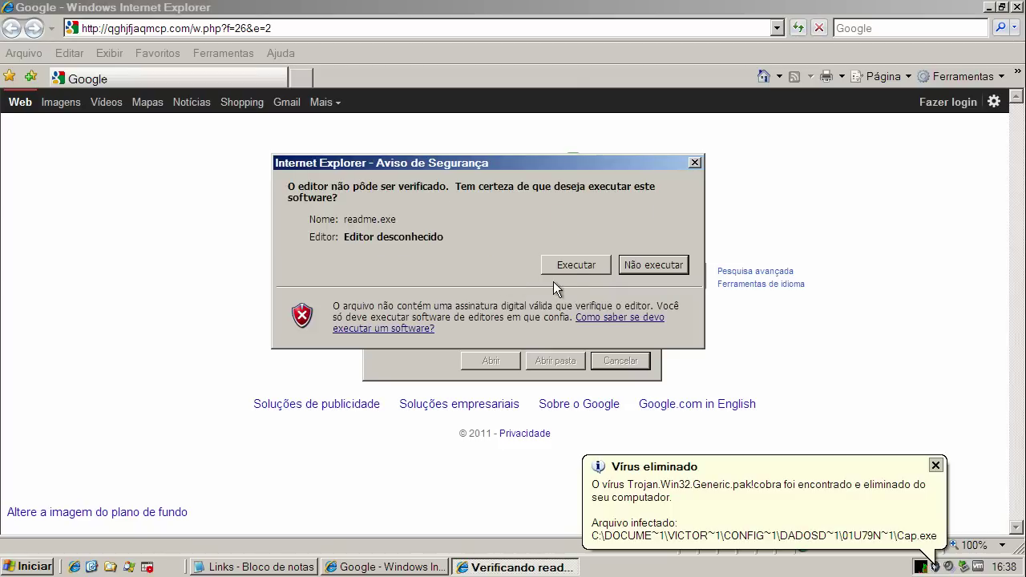
click(571, 267)
Delete the threat flagged for contacts[1].exe and dismiss the antivirus notification.
click(531, 320)
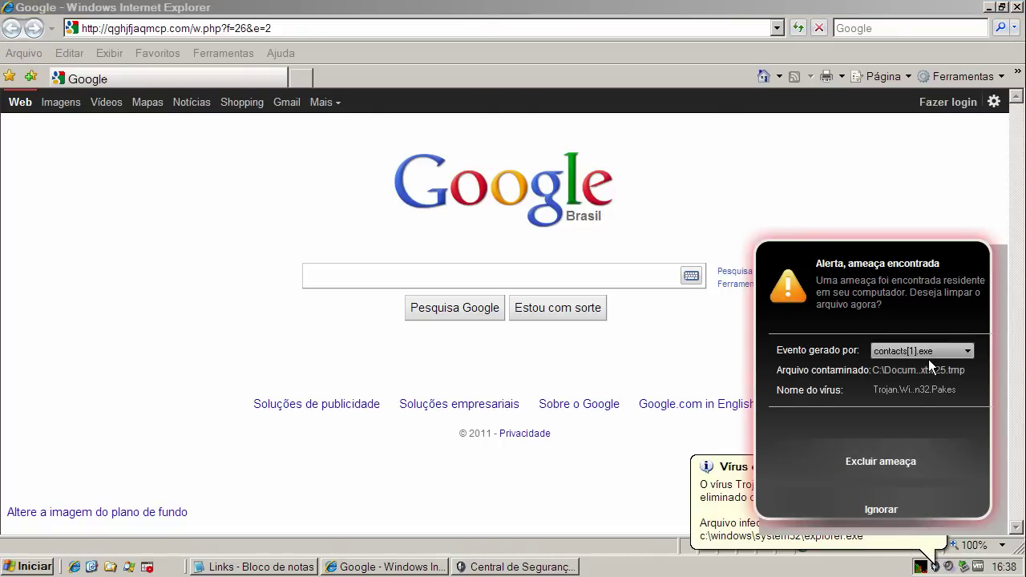
click(901, 464)
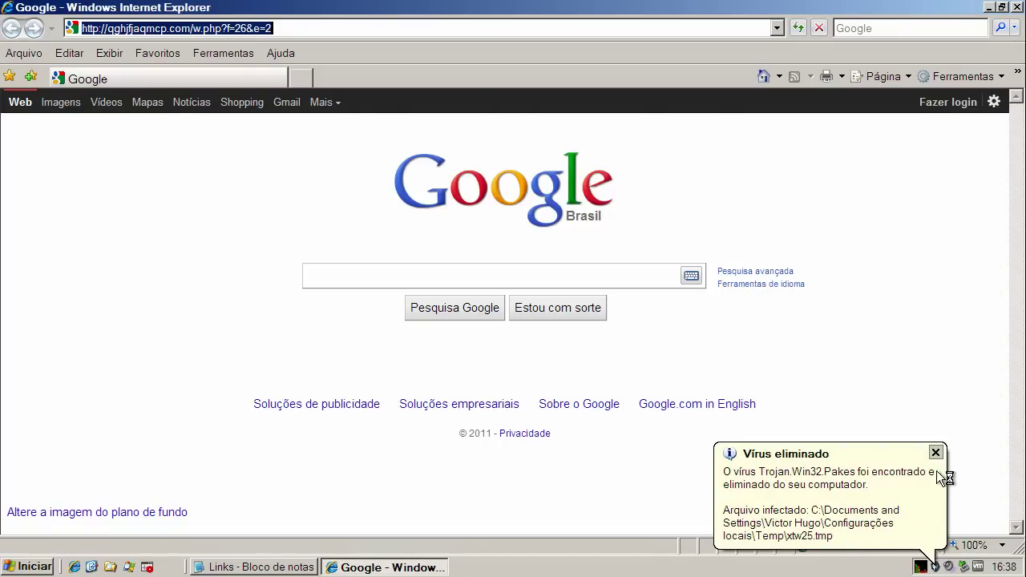
click(938, 454)
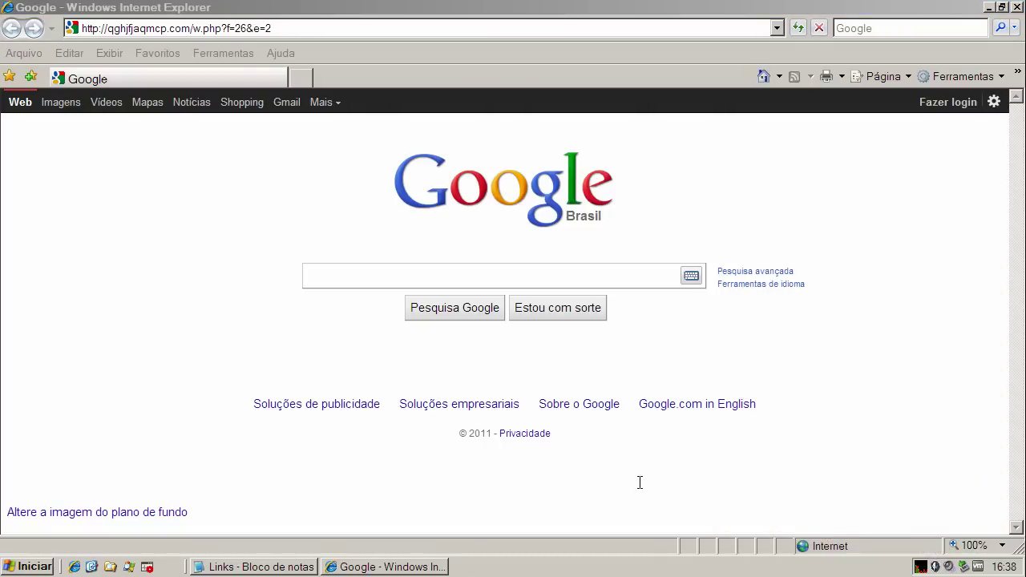
Copy the dumb1.com/arg/u.php?f=17&e=2 link from the Links note and load it in the browser.
click(298, 566)
double_click(234, 382)
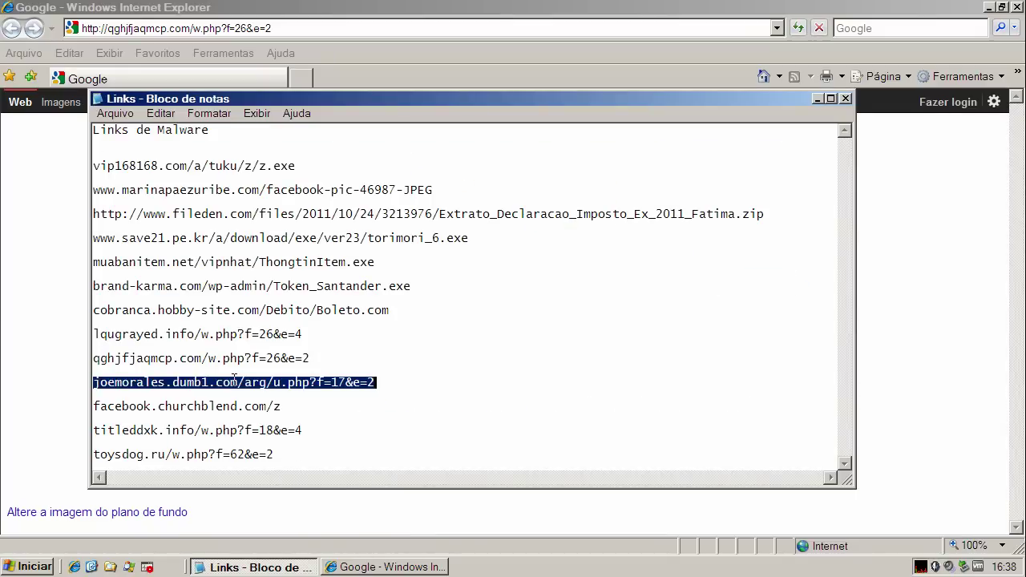
right_click(234, 383)
click(273, 433)
click(252, 84)
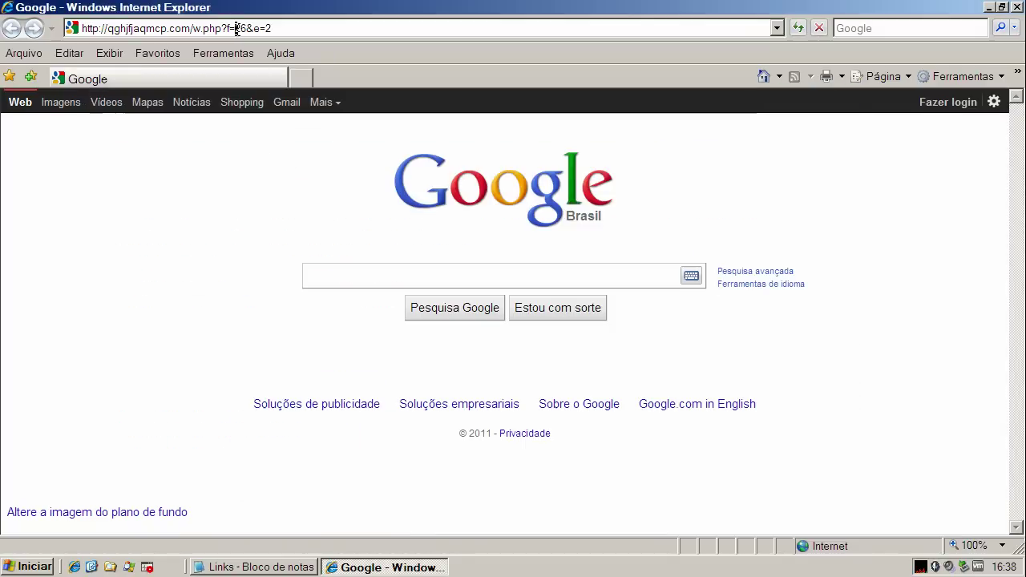
click(238, 29)
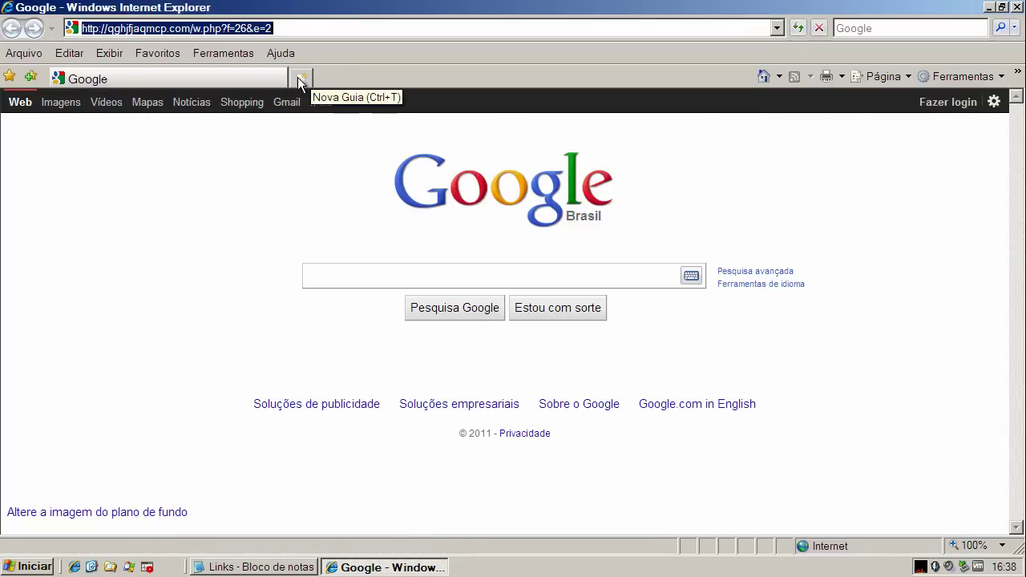
key(ctrl+v)
key(Return)
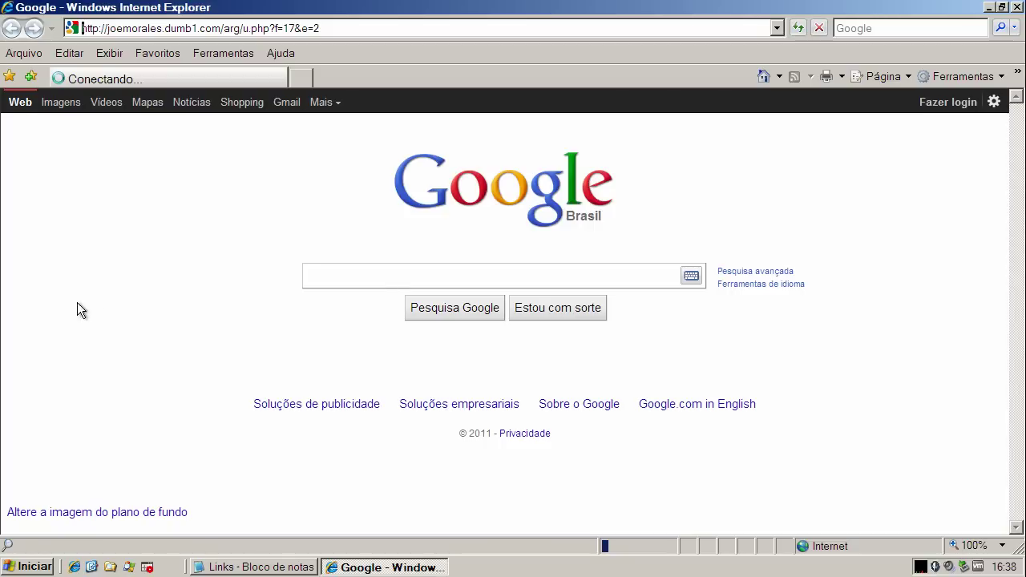
Examine the full list of running processes and their ratings in KillSwitch, then minimize the process manager.
click(921, 568)
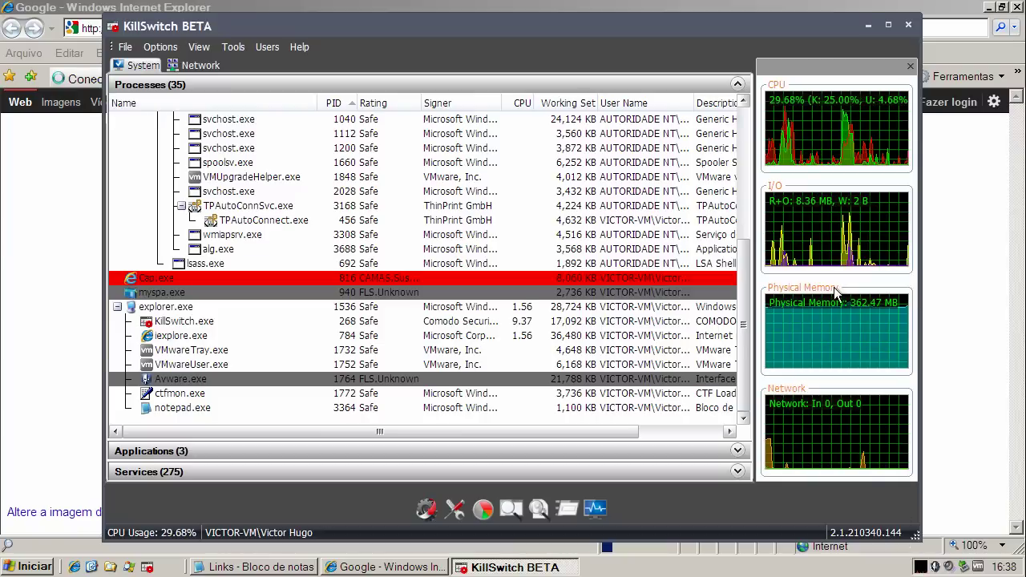
mouse_move(742, 317)
mouse_down()
mouse_move(738, 222)
mouse_move(742, 300)
mouse_up()
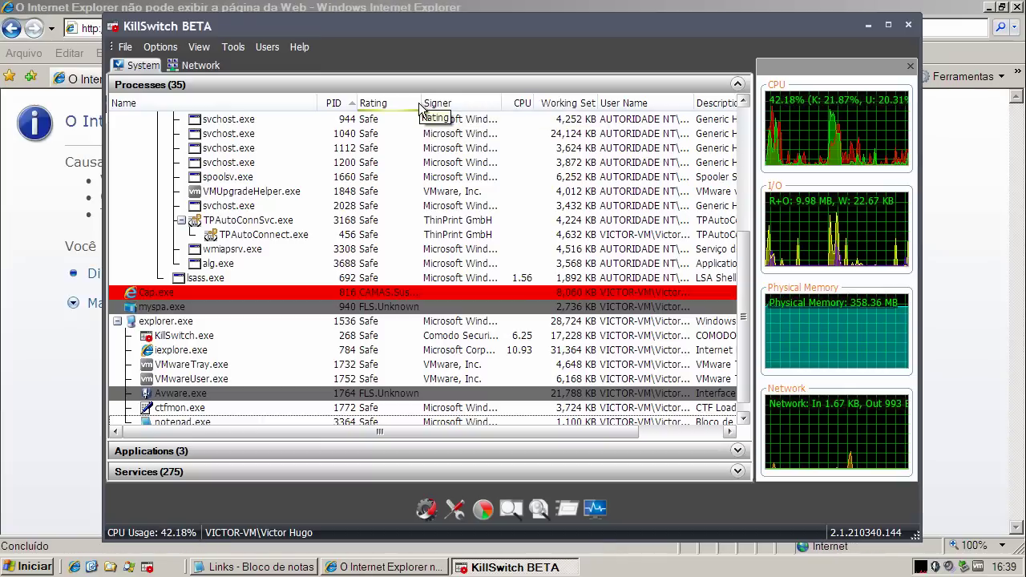
drag(746, 285, 756, 128)
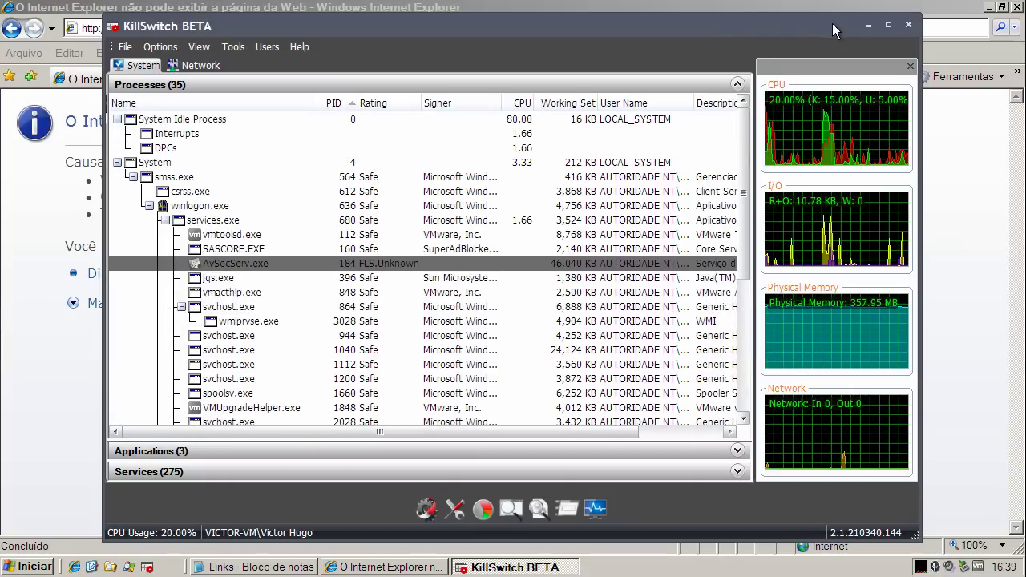
drag(737, 178, 745, 331)
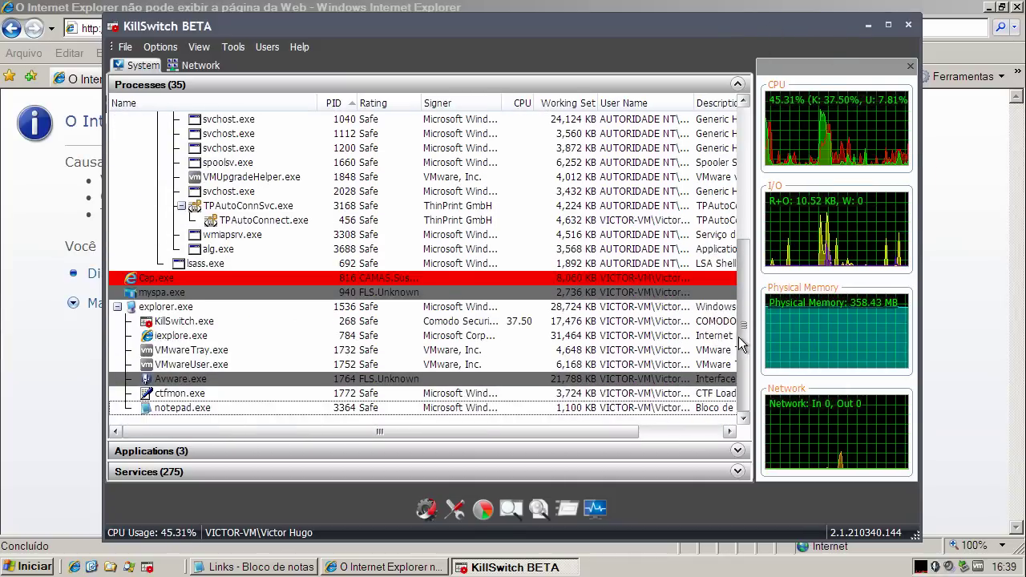
click(870, 28)
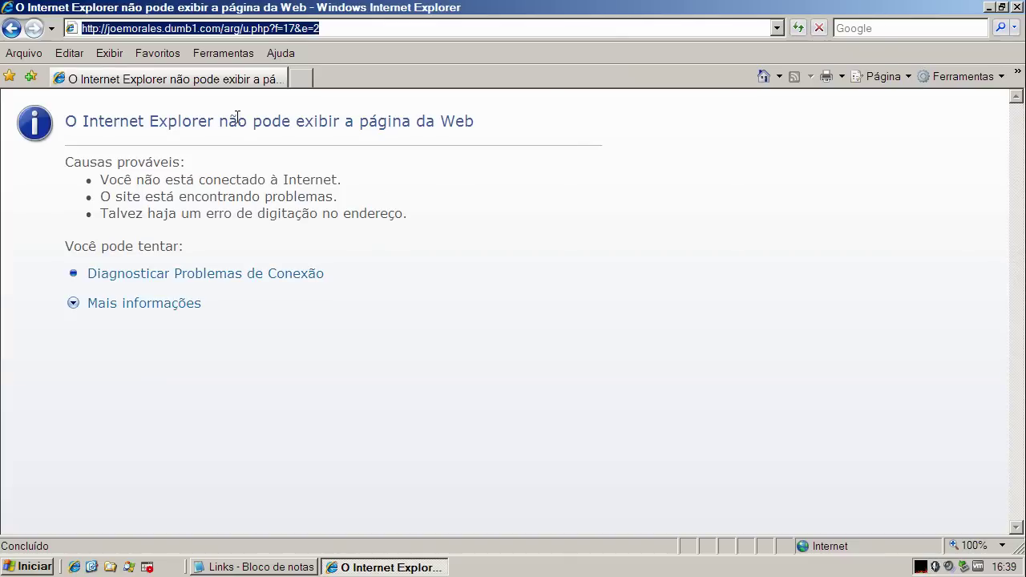
Return the browser to its home page, copy the facebook.churchblend.com/z link from the Links note, and load it.
click(769, 76)
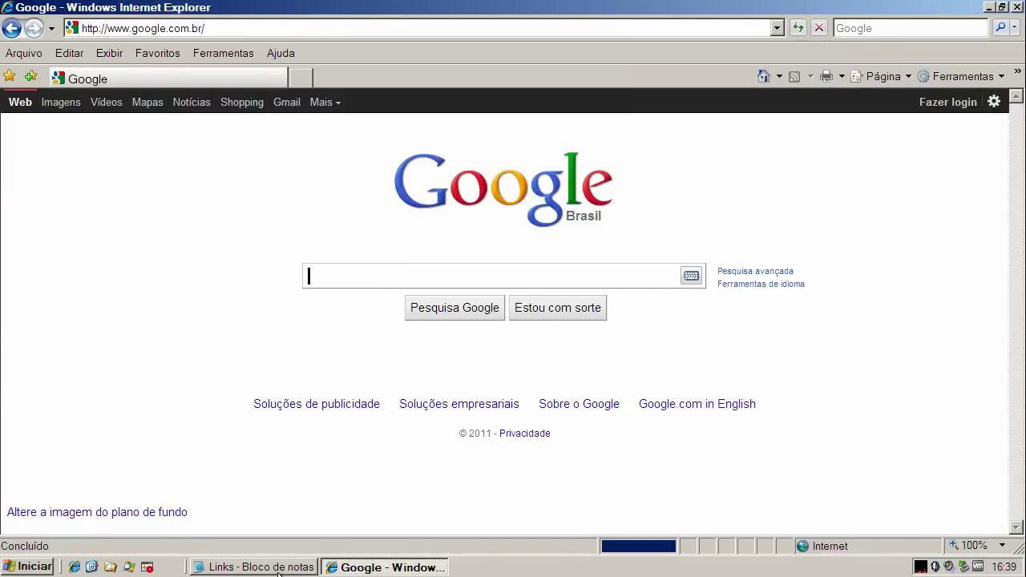
click(255, 567)
double_click(242, 406)
right_click(242, 411)
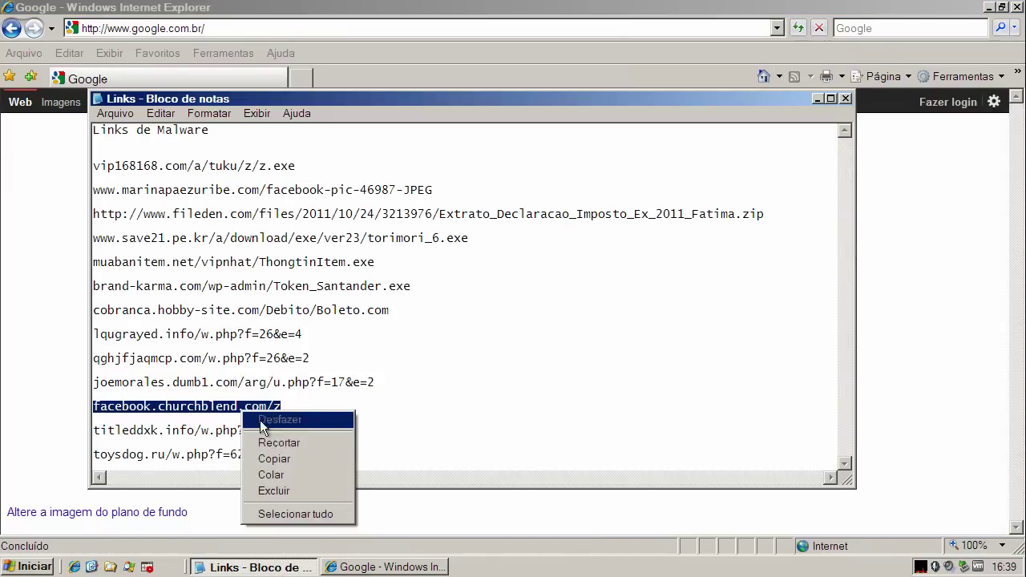
click(283, 460)
click(248, 66)
click(237, 27)
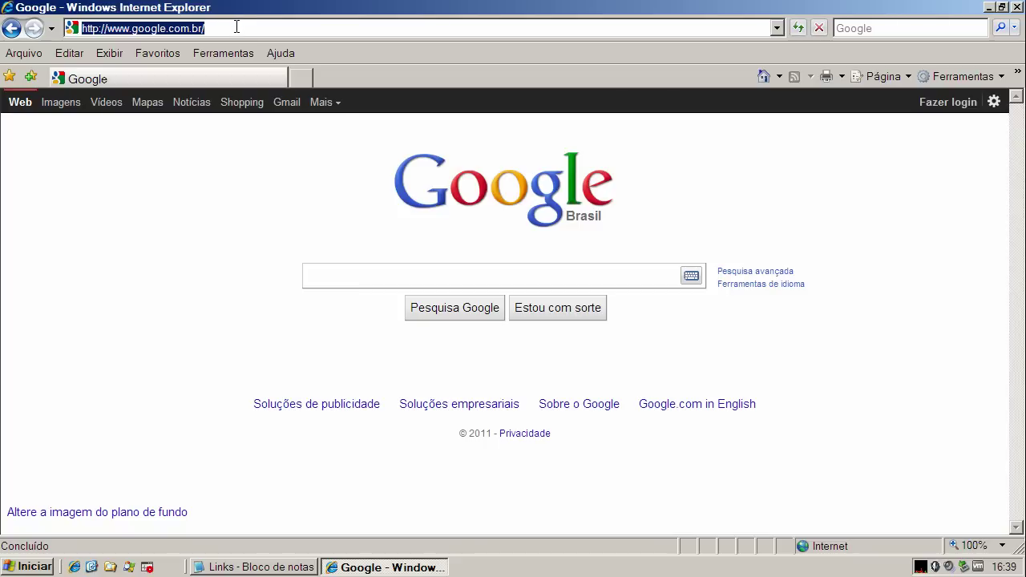
key(ctrl+v)
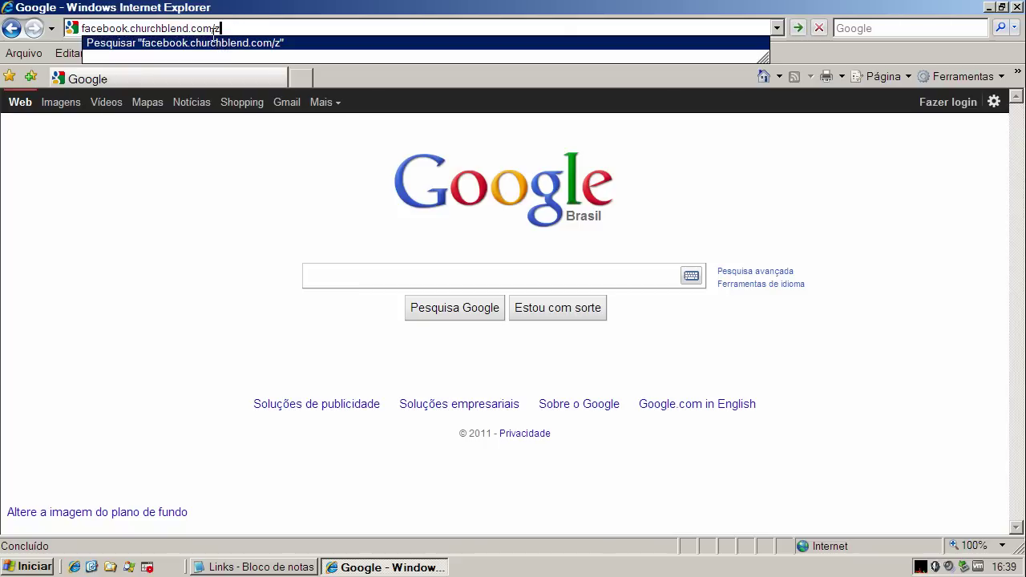
key(Return)
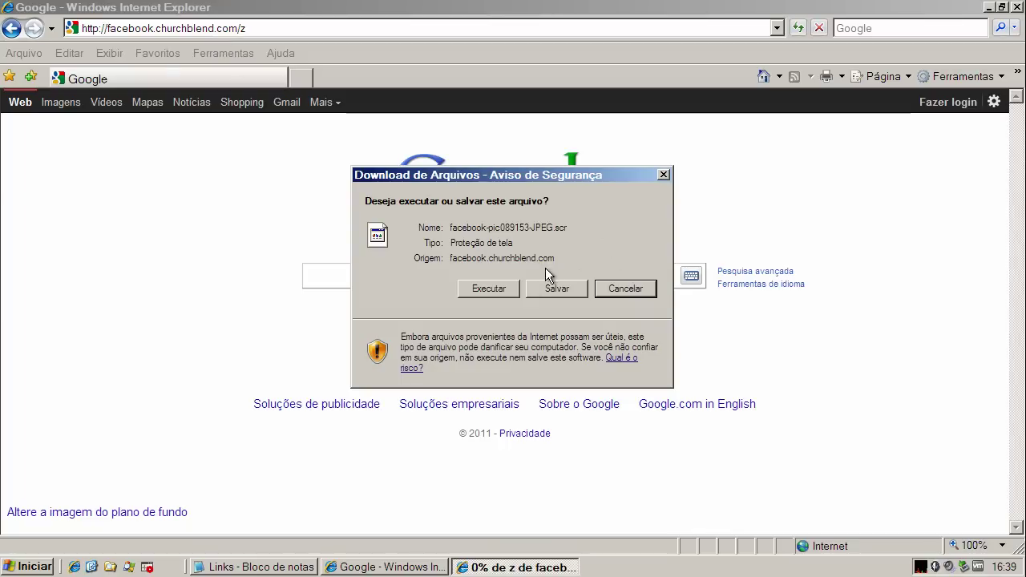
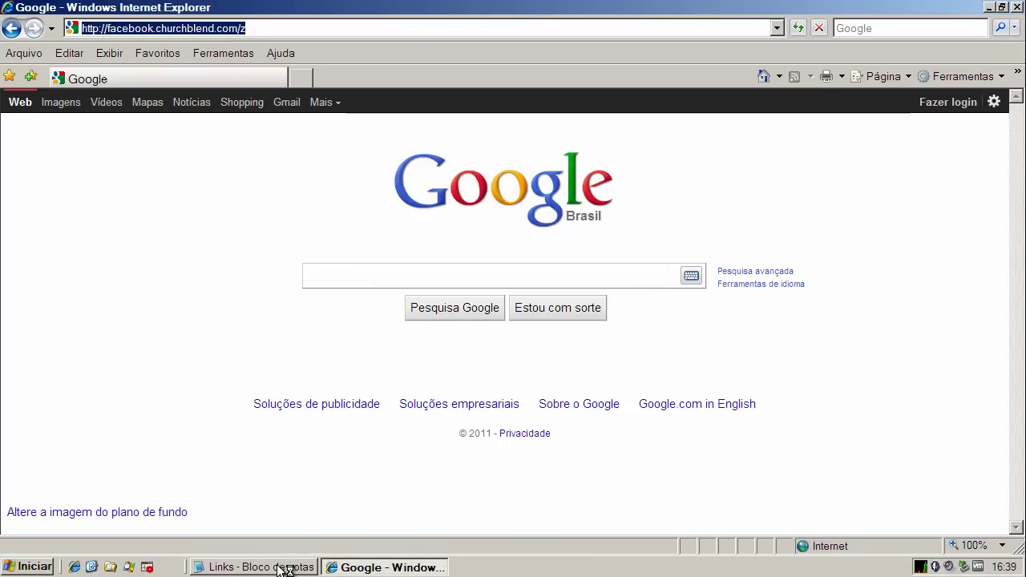
Dismiss the crash report without sending it, and load the titleddxk.info/w.php?f=18&e=4 link from the Links note in the browser.
click(286, 568)
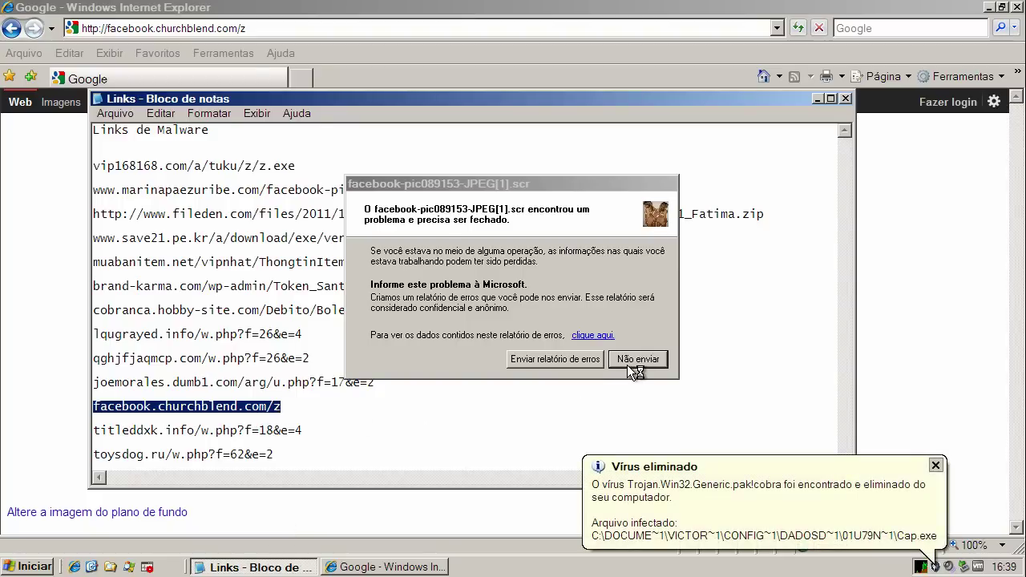
click(635, 358)
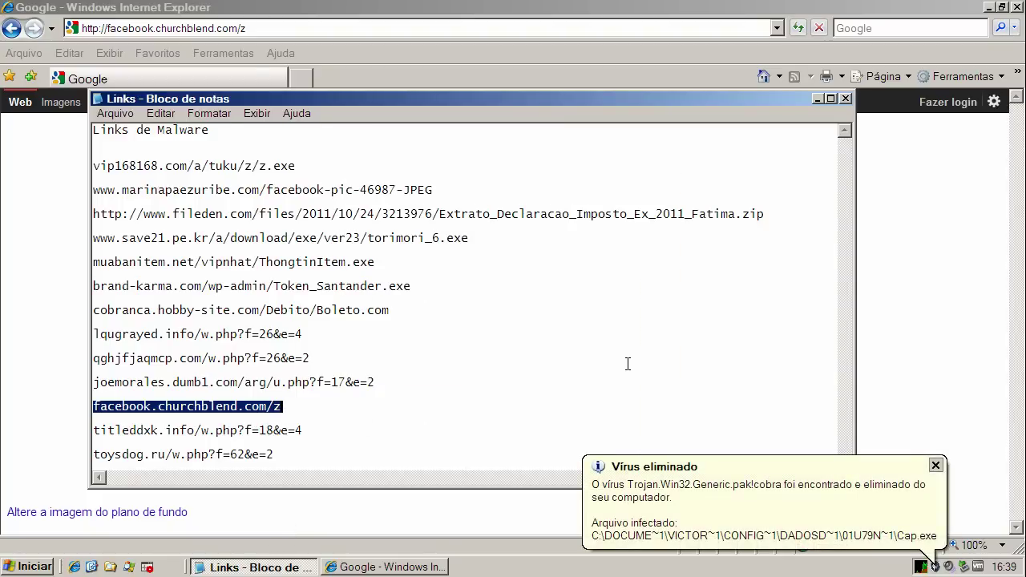
double_click(179, 430)
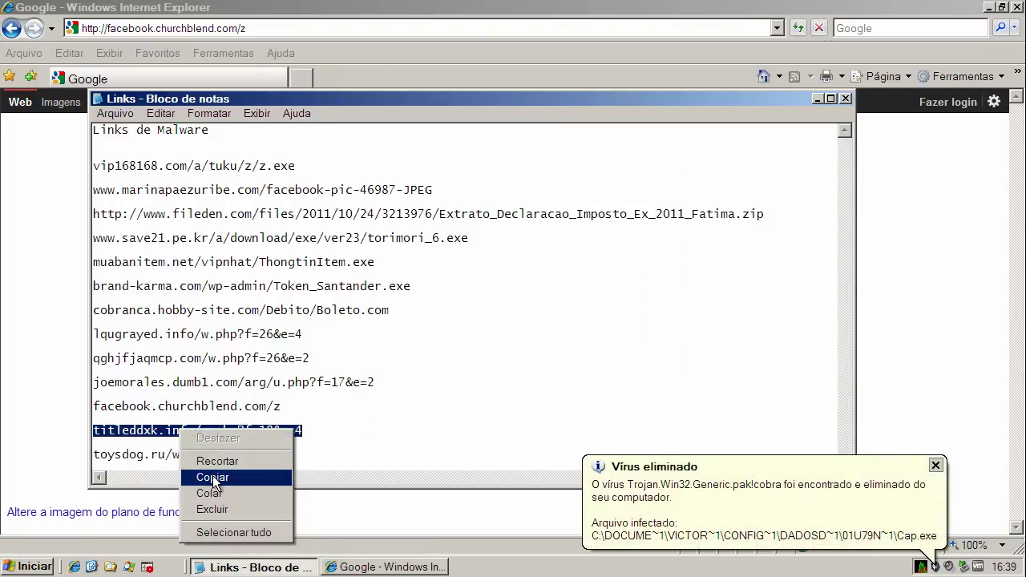
click(212, 477)
click(151, 30)
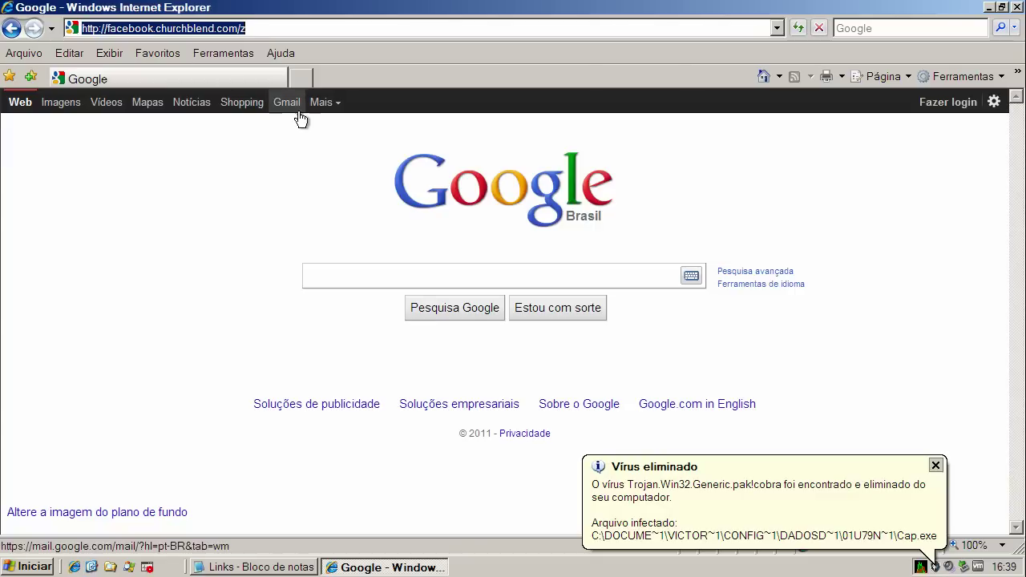
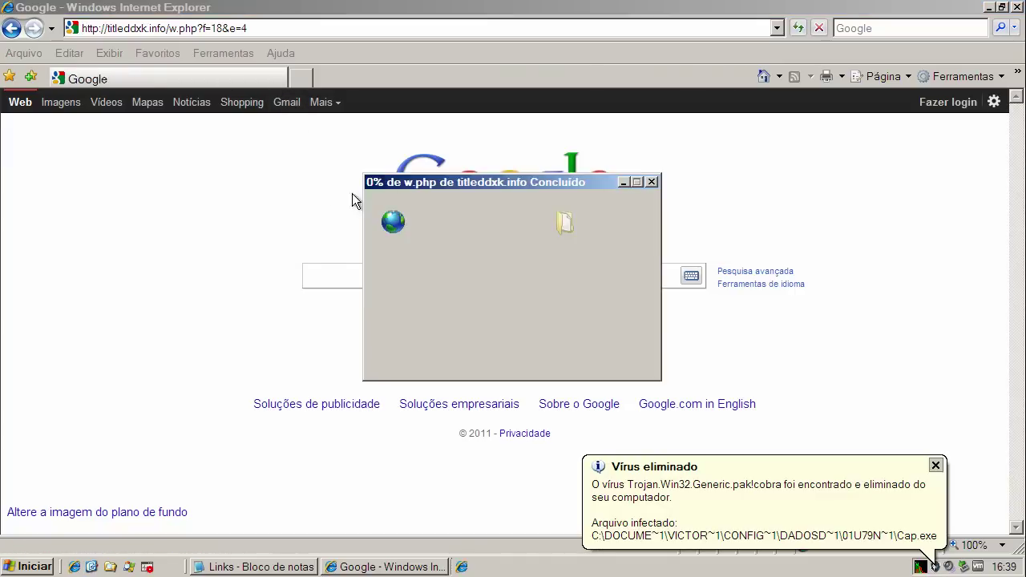
Close the antivirus notification and the AVware renewal page, and run info.exe from titleddxk.info despite its unknown publisher.
click(944, 465)
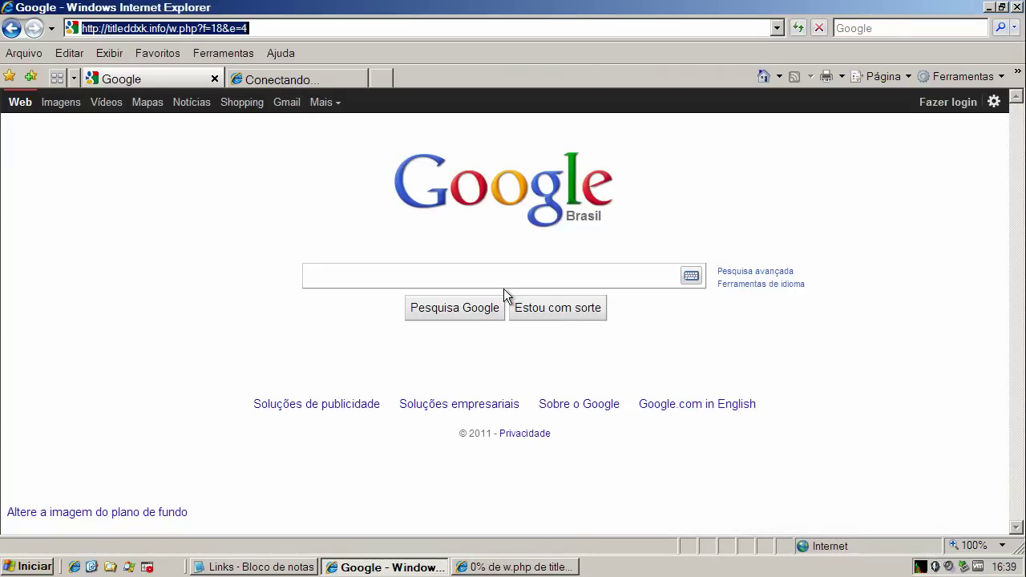
click(513, 568)
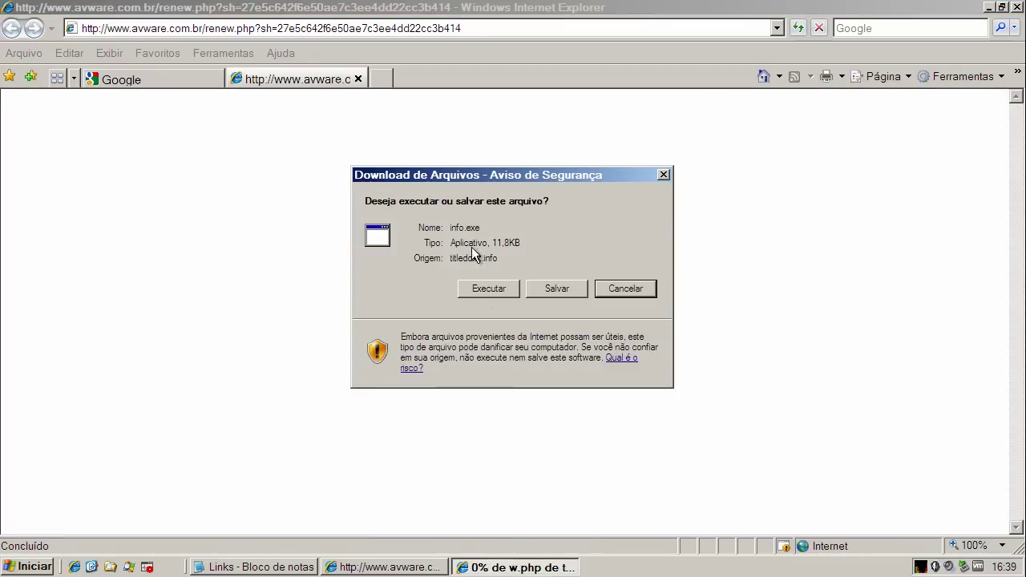
click(356, 79)
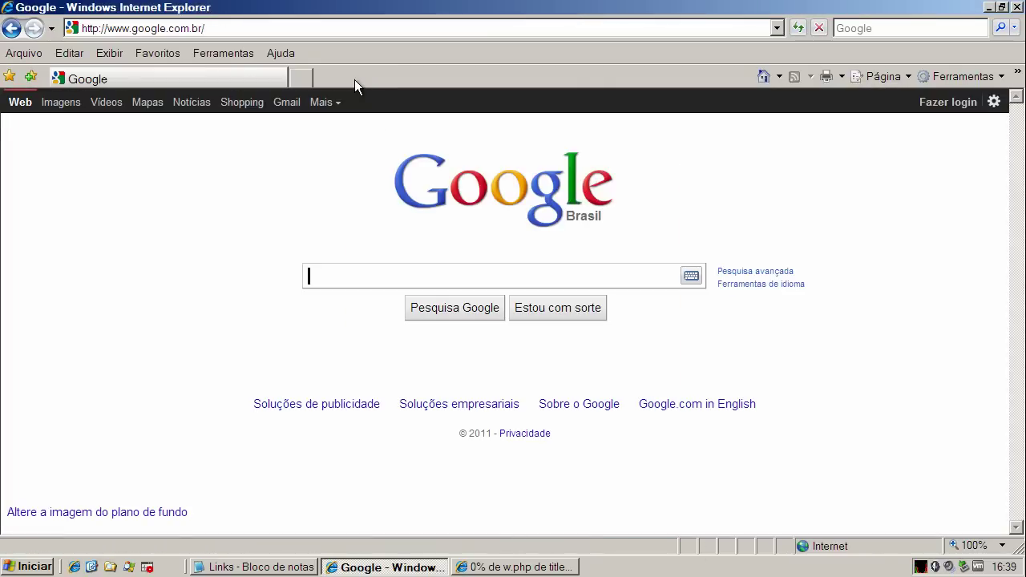
click(510, 566)
click(482, 290)
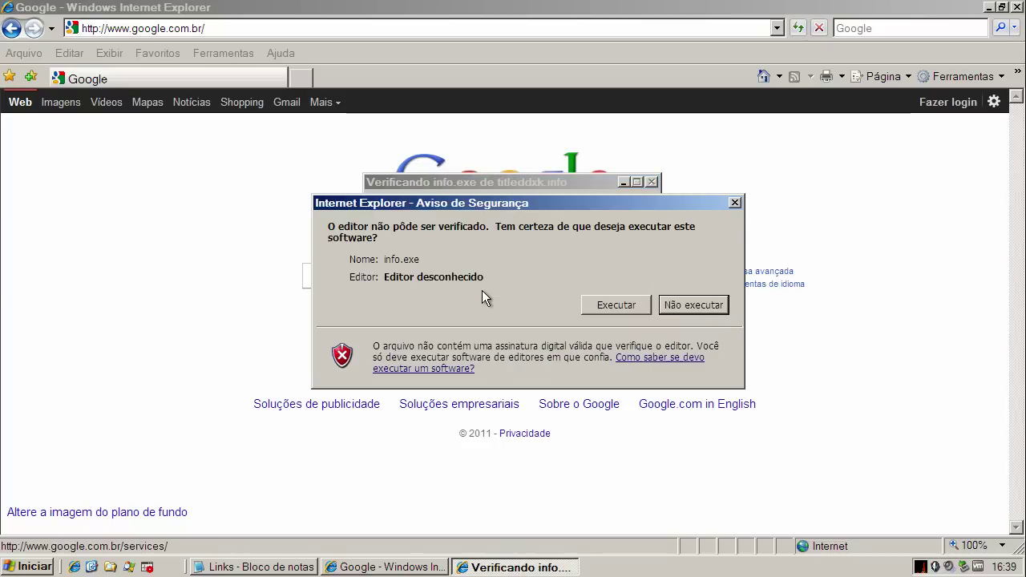
click(602, 308)
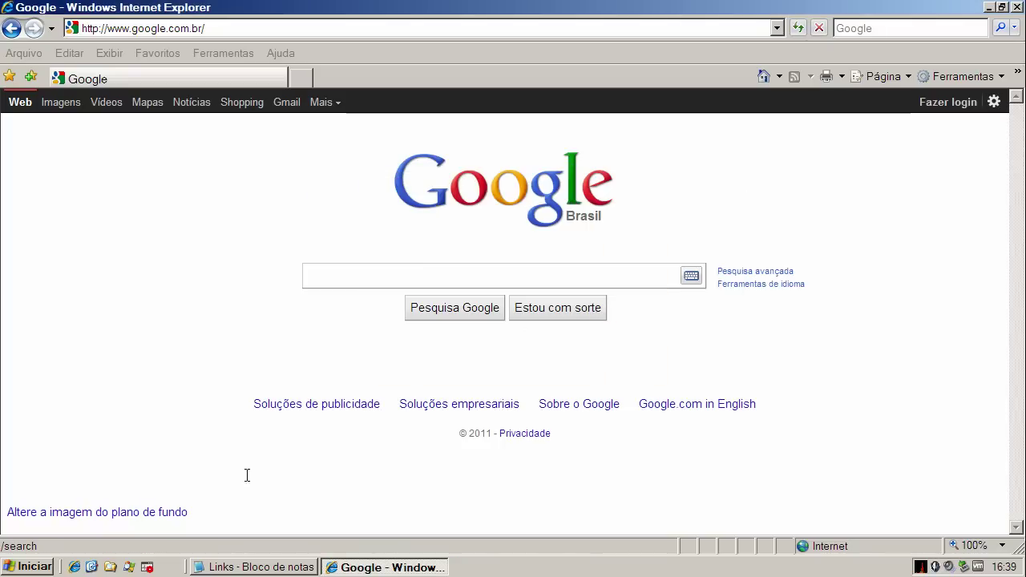
Copy the toysdog.ru/w.php?f=62&e=2 link from the Links note, close the note, and load the link in the browser.
click(282, 568)
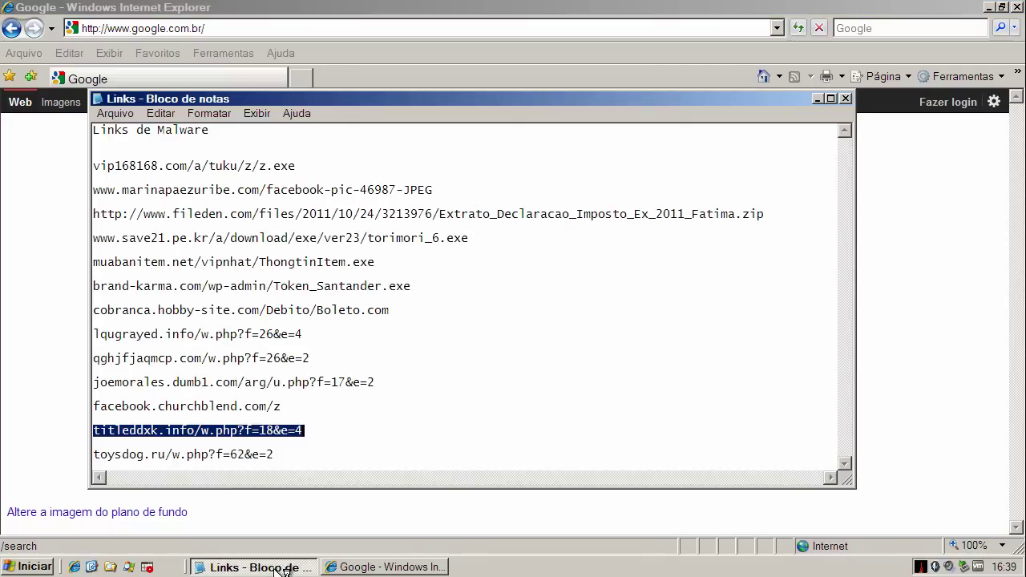
click(217, 454)
double_click(216, 455)
right_click(218, 456)
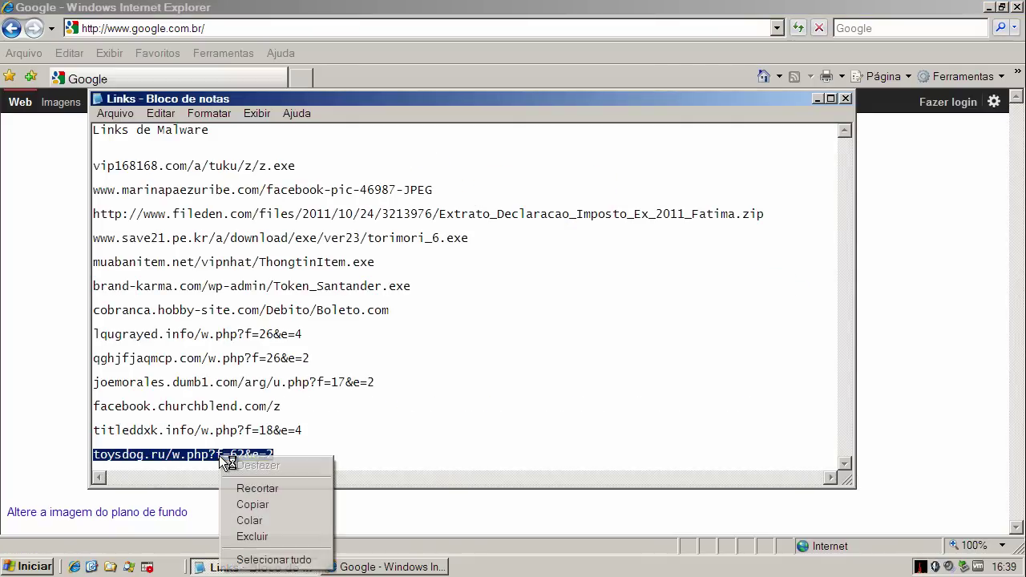
click(265, 510)
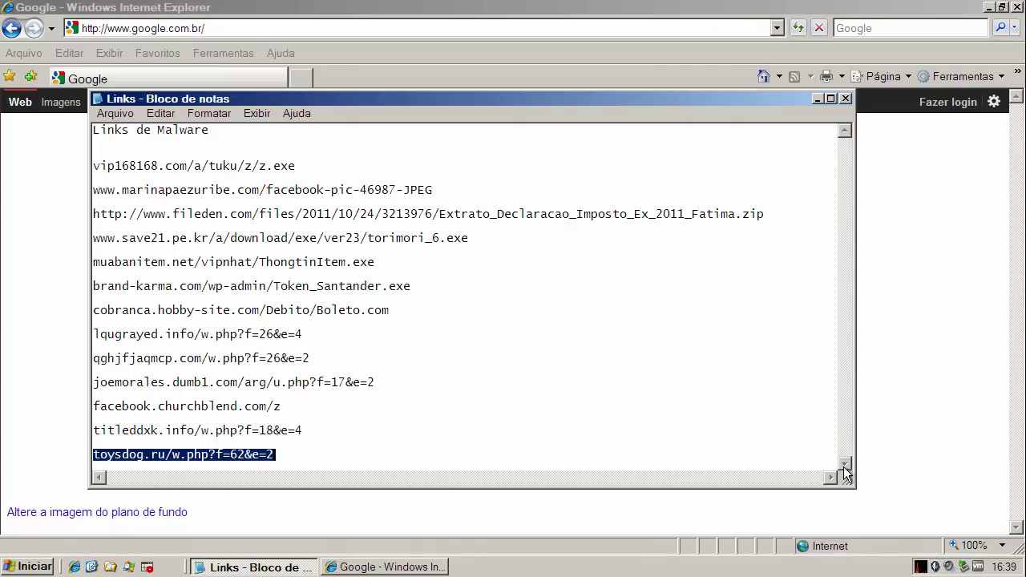
click(846, 98)
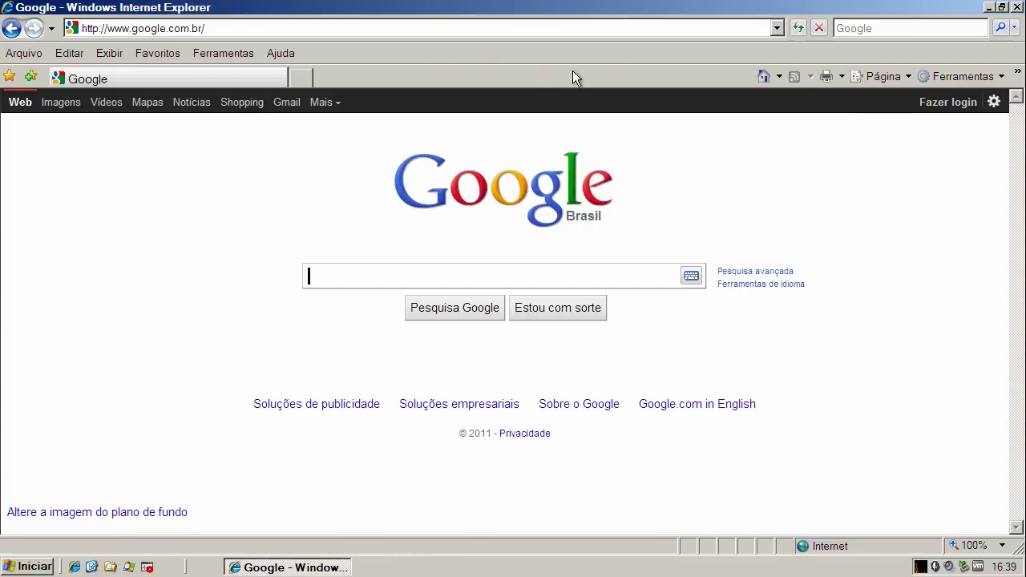
click(222, 28)
right_click(223, 28)
click(252, 91)
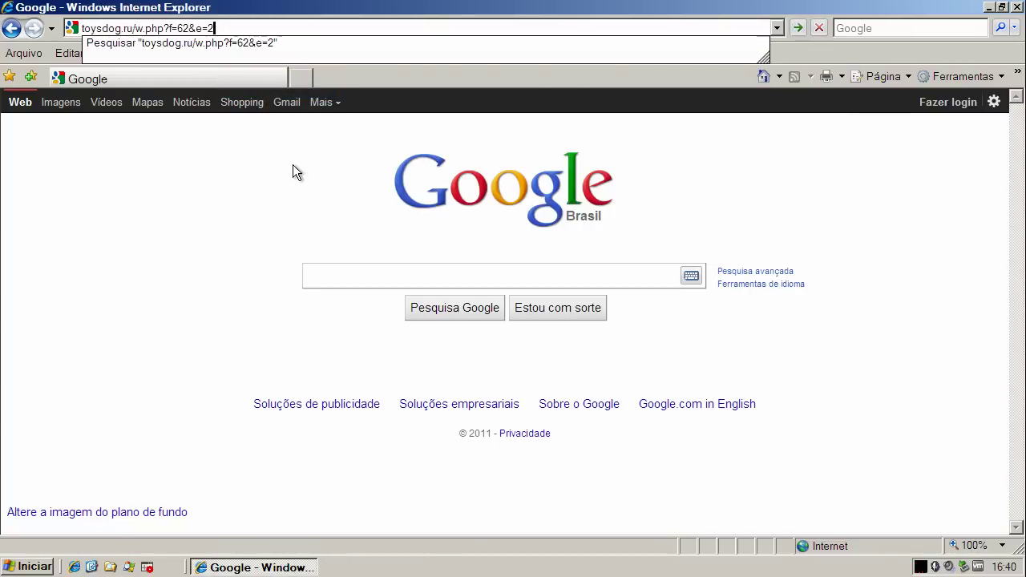
key(Return)
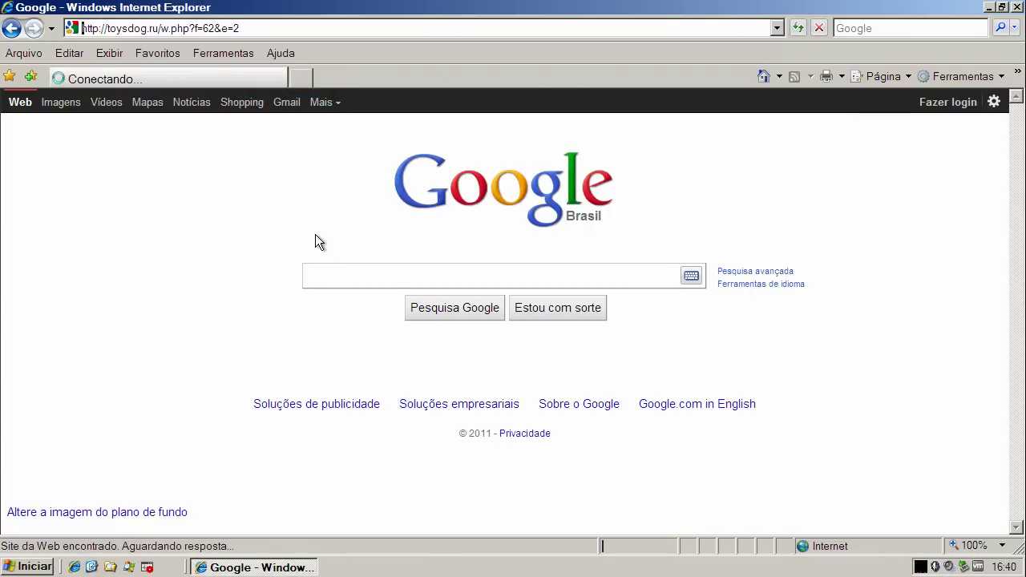
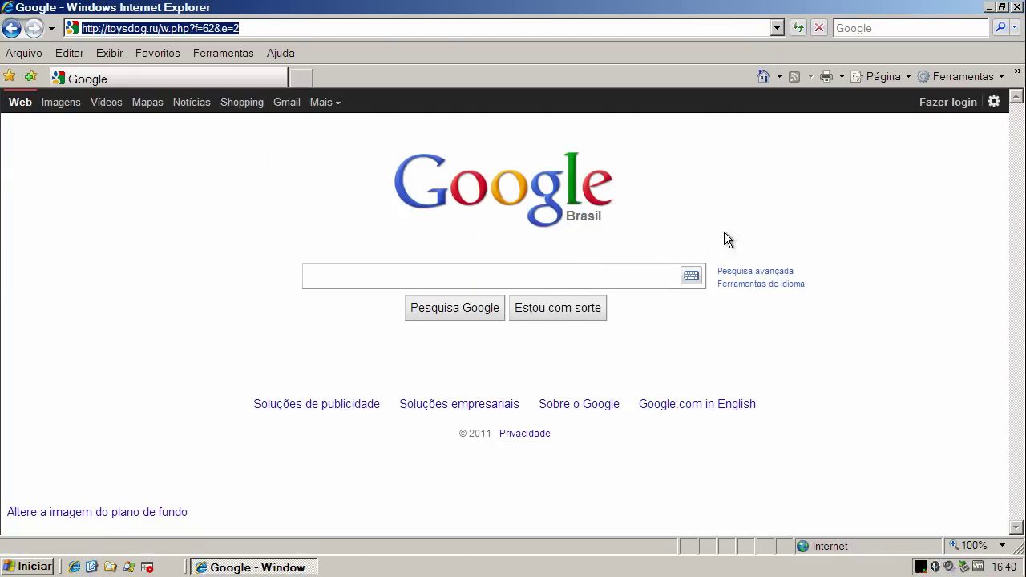
Close the browser and examine the info[1].exe and myspa.exe processes and their ratings in KillSwitch.
click(1017, 8)
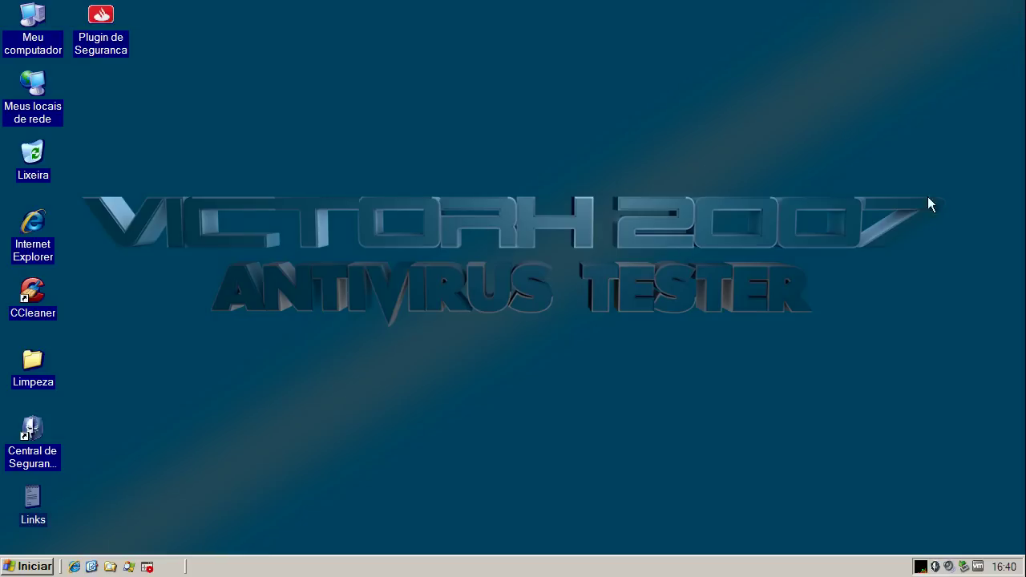
double_click(921, 566)
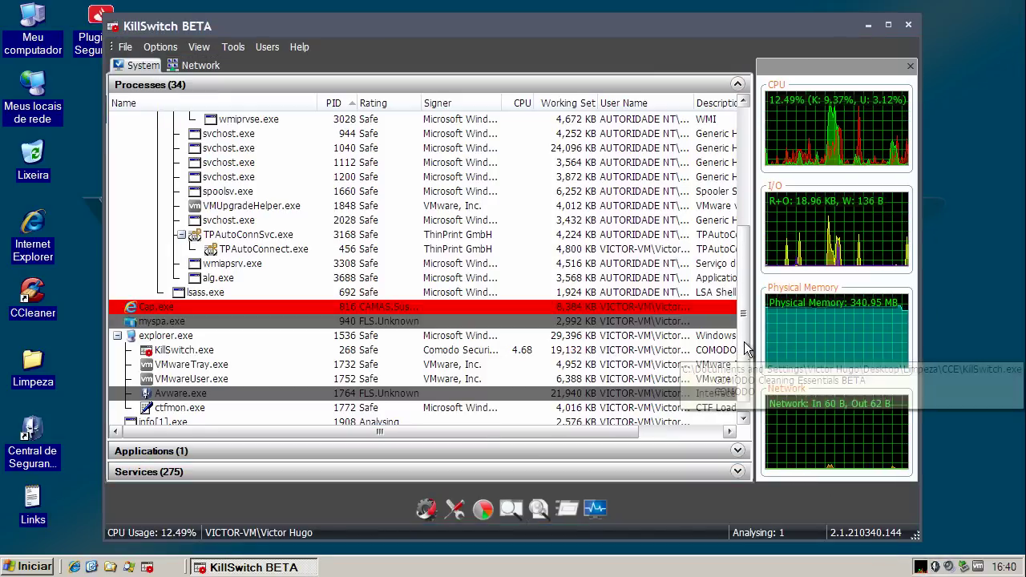
scroll(747, 387, down, 1)
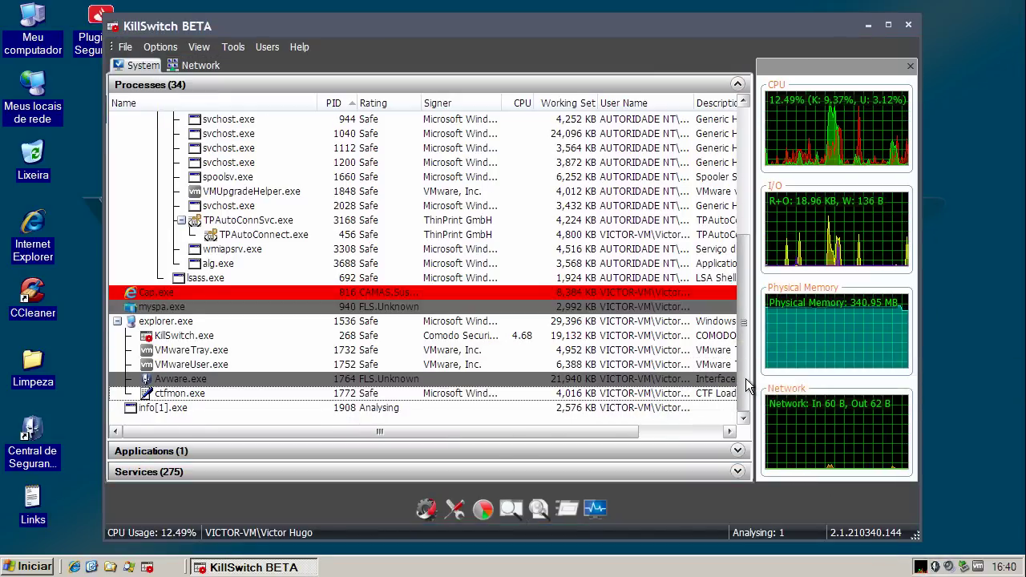
click(165, 409)
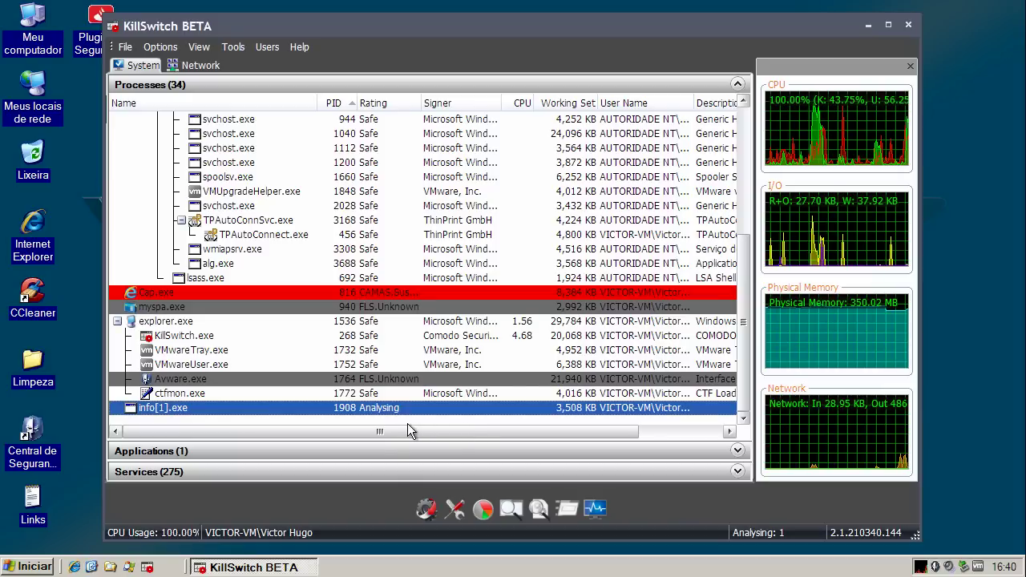
scroll(745, 337, up, 1)
scroll(746, 337, up, 1)
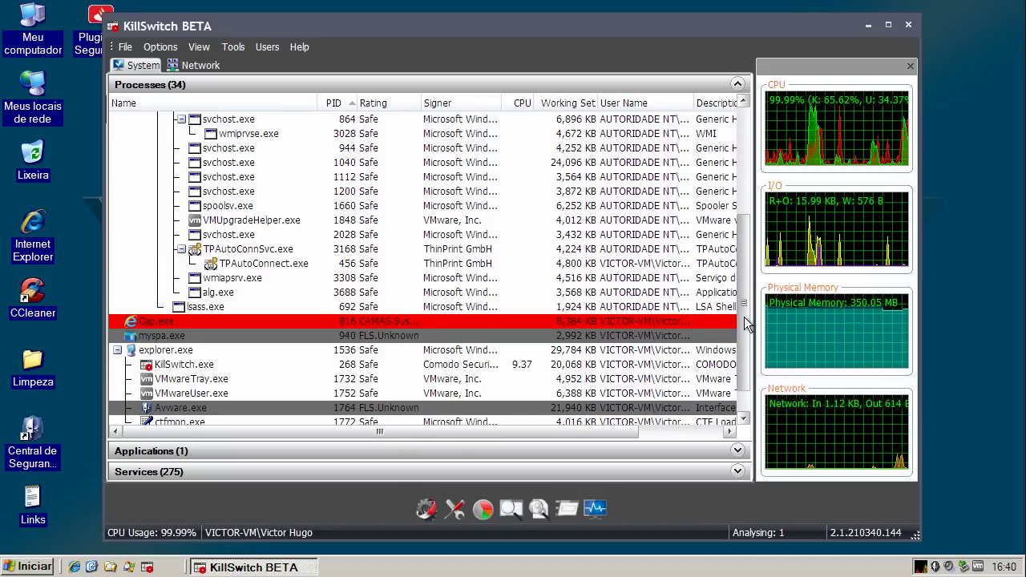
click(165, 340)
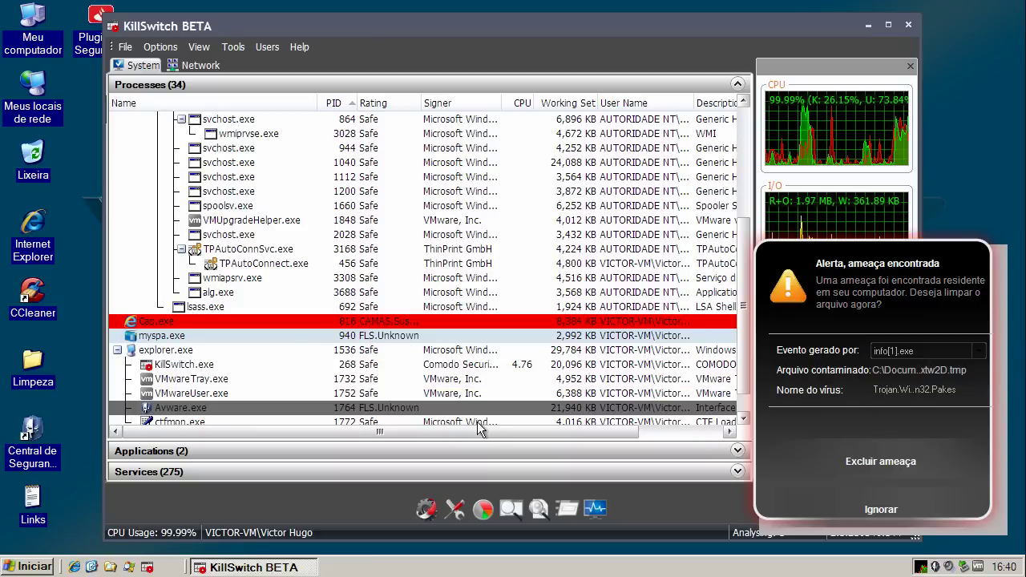
scroll(739, 332, down, 1)
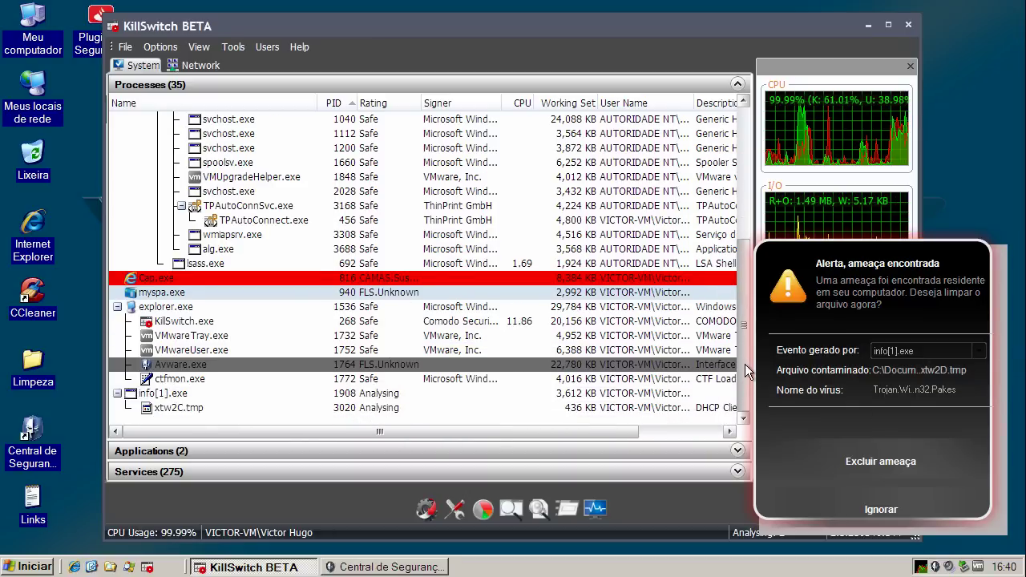
click(180, 395)
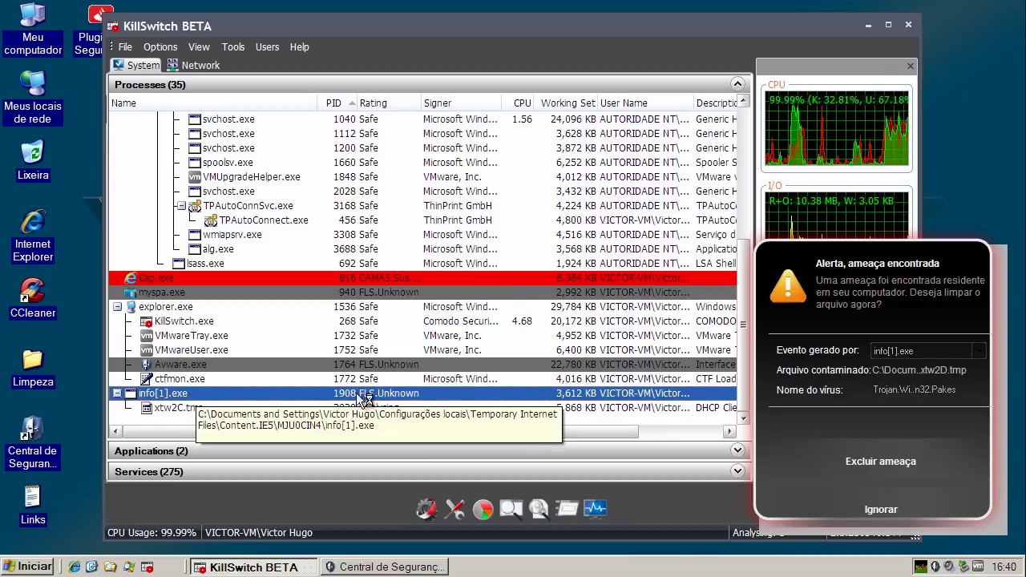
Delete the threat flagged for info[1].exe and check the dssecl.exe process before closing KillSwitch and the virus notification.
click(881, 462)
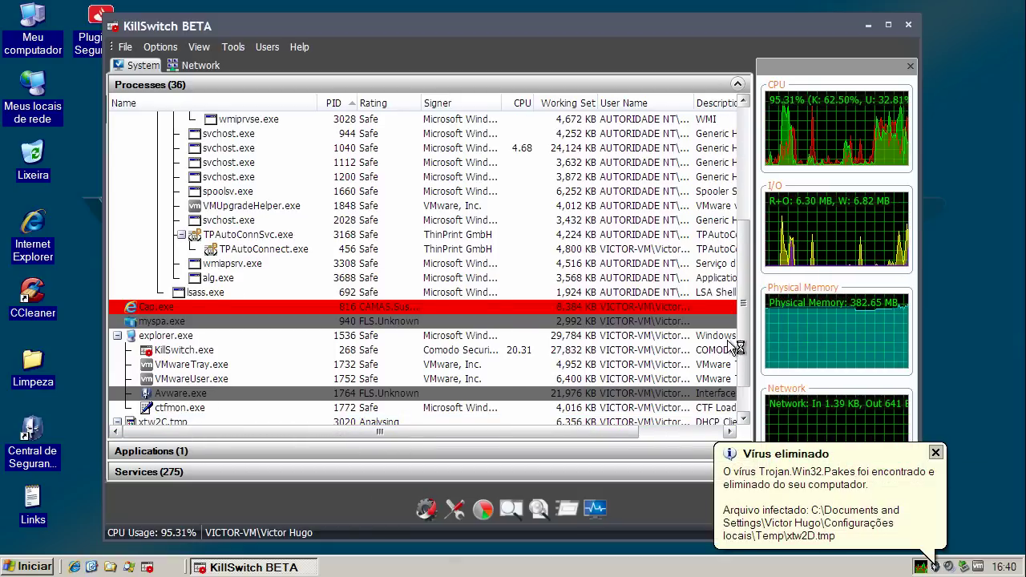
scroll(746, 368, down, 1)
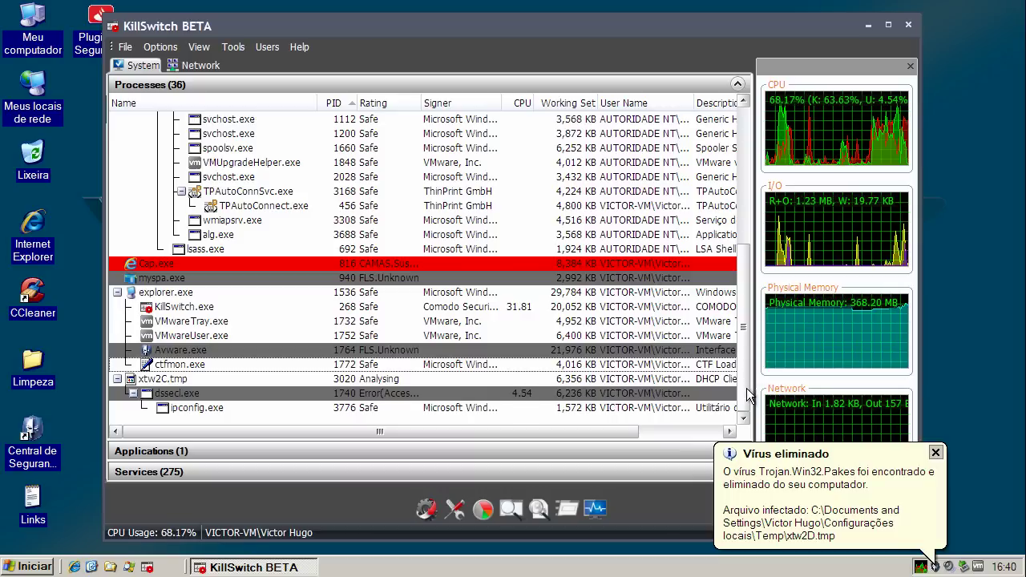
click(210, 394)
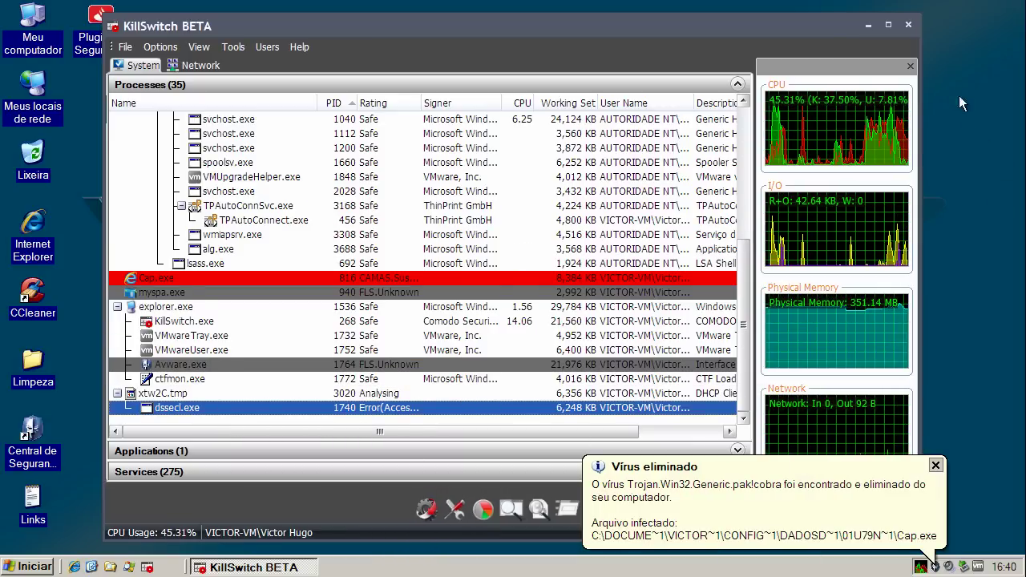
click(909, 26)
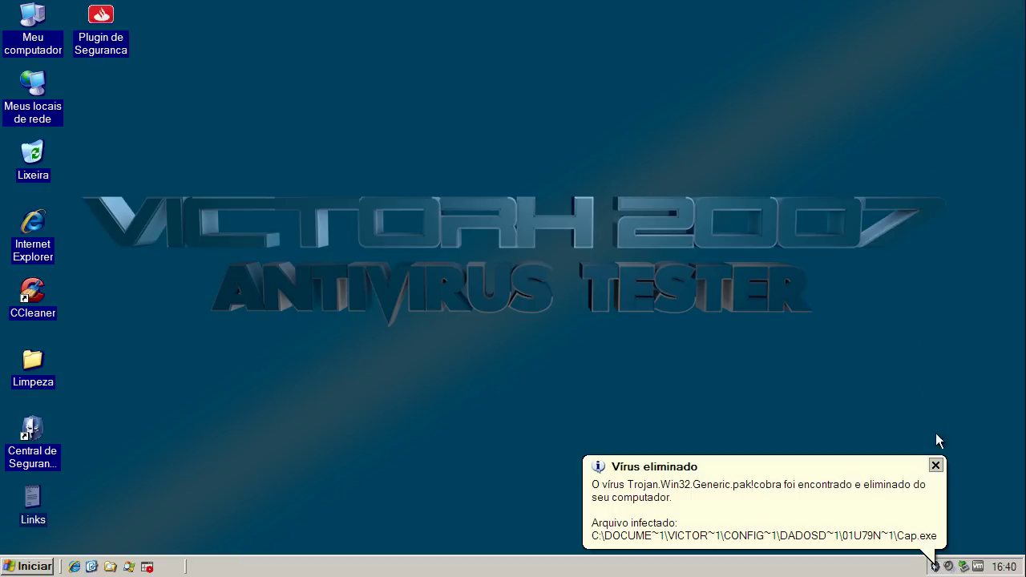
click(935, 465)
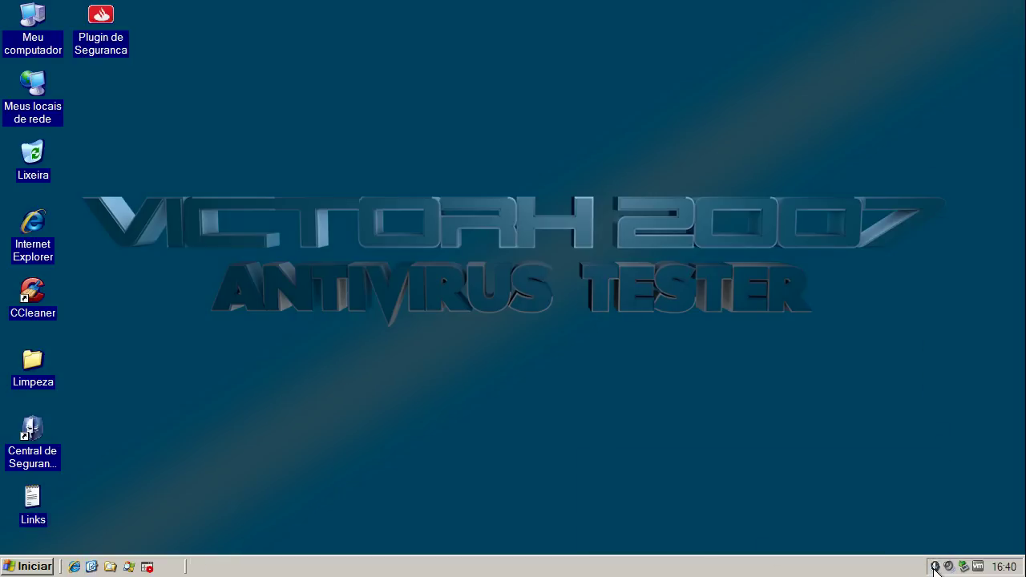
Run a complete computer scan in AVware Antivirus and clean all the threats found.
double_click(935, 567)
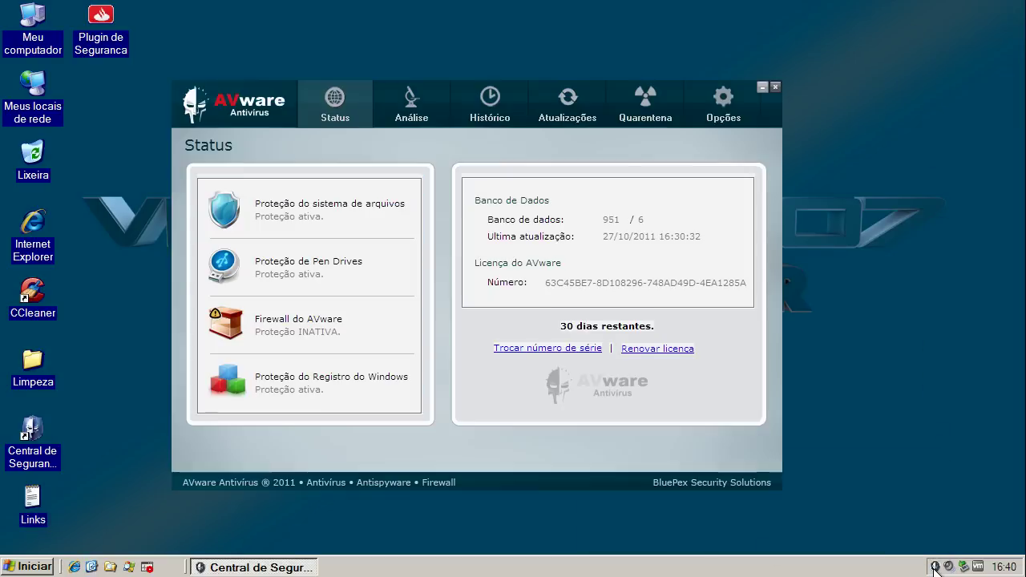
click(403, 114)
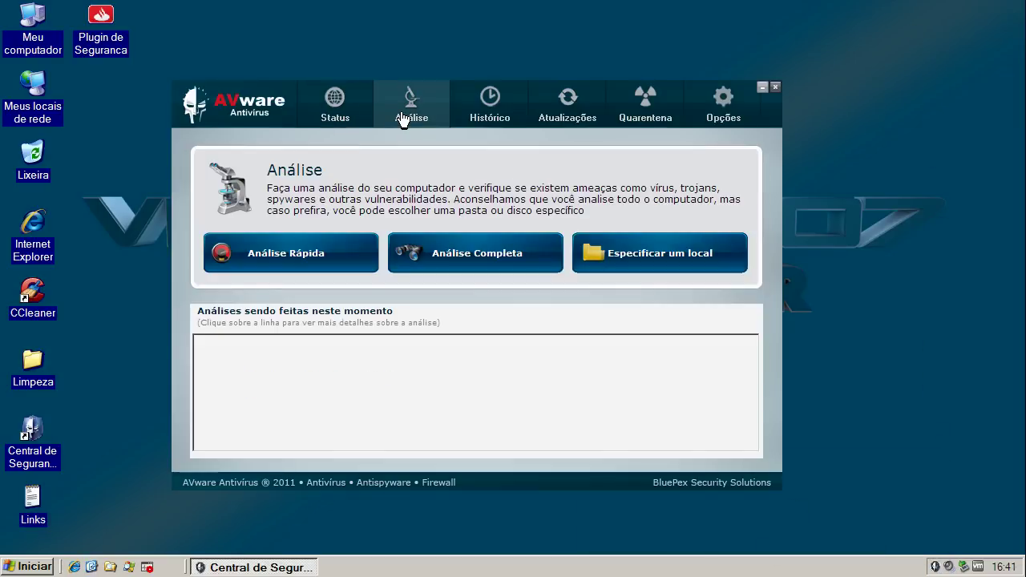
click(483, 263)
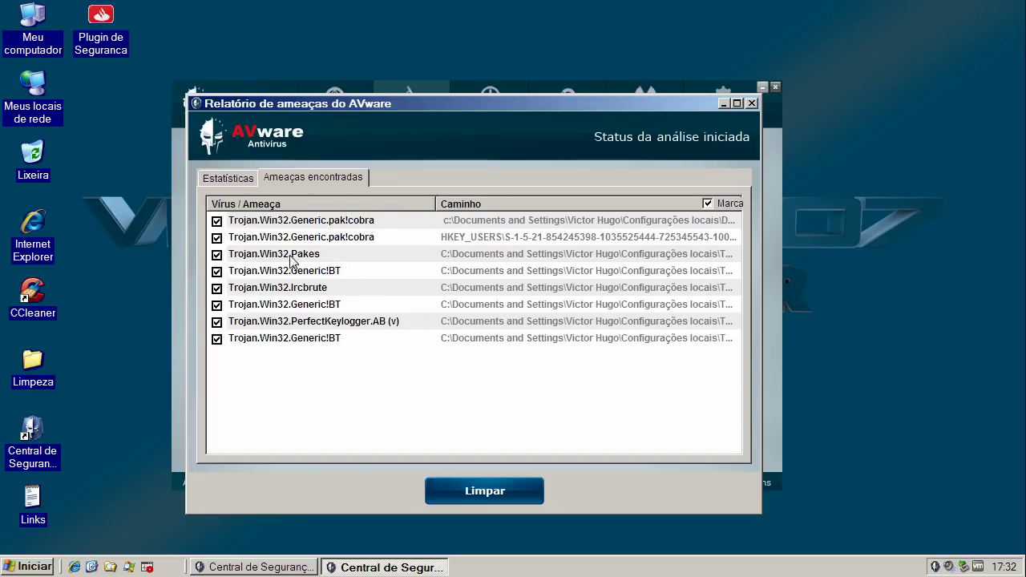
click(475, 491)
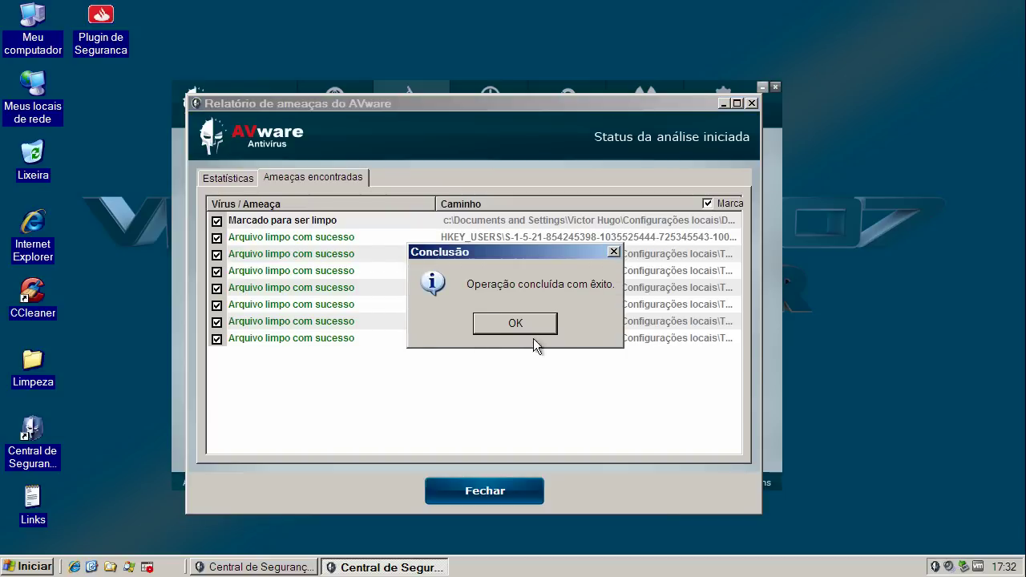
click(517, 324)
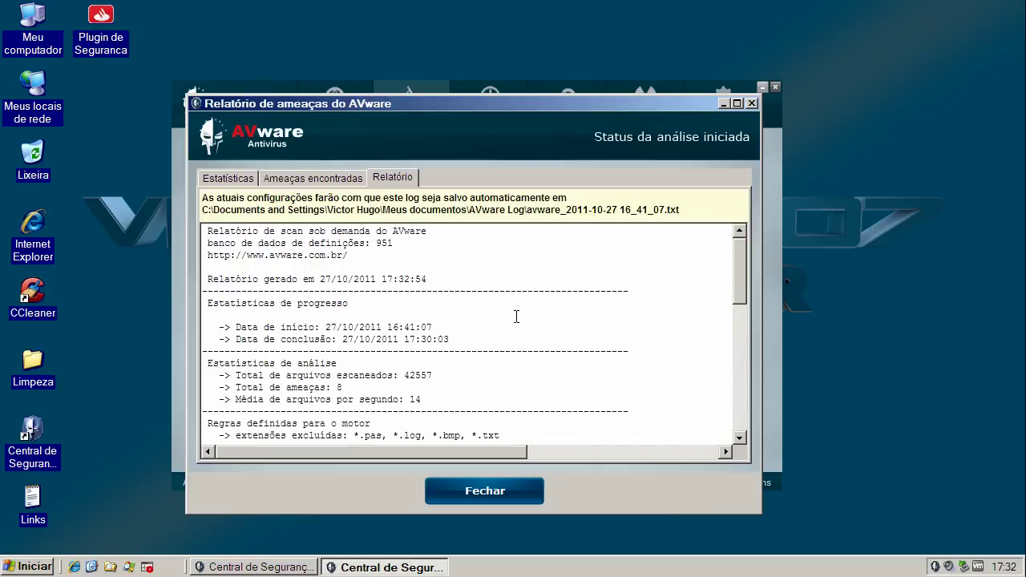
Close the AVware threat report and main window, run the default cleanup in CCleaner, and close it.
click(492, 487)
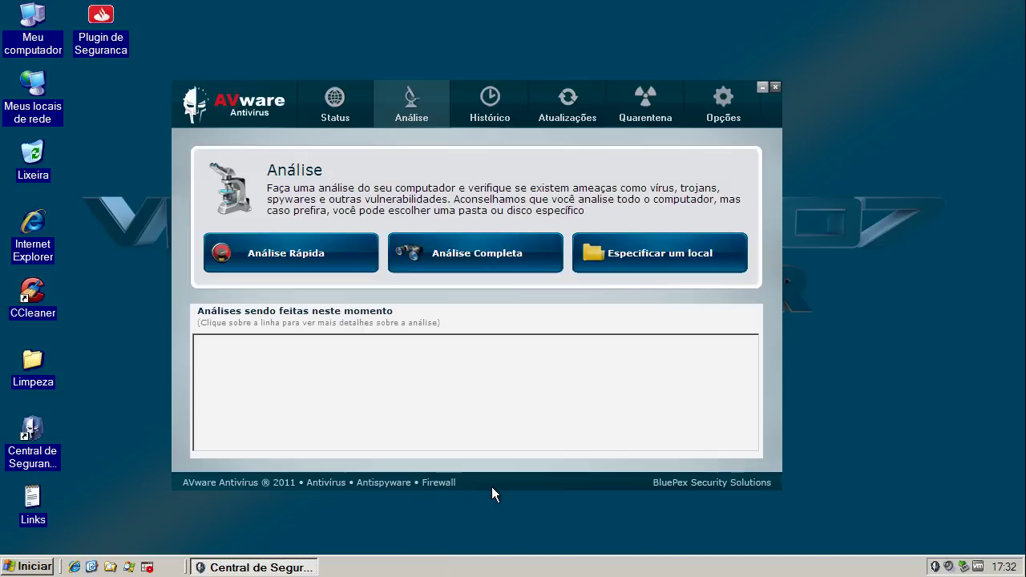
click(776, 88)
double_click(36, 291)
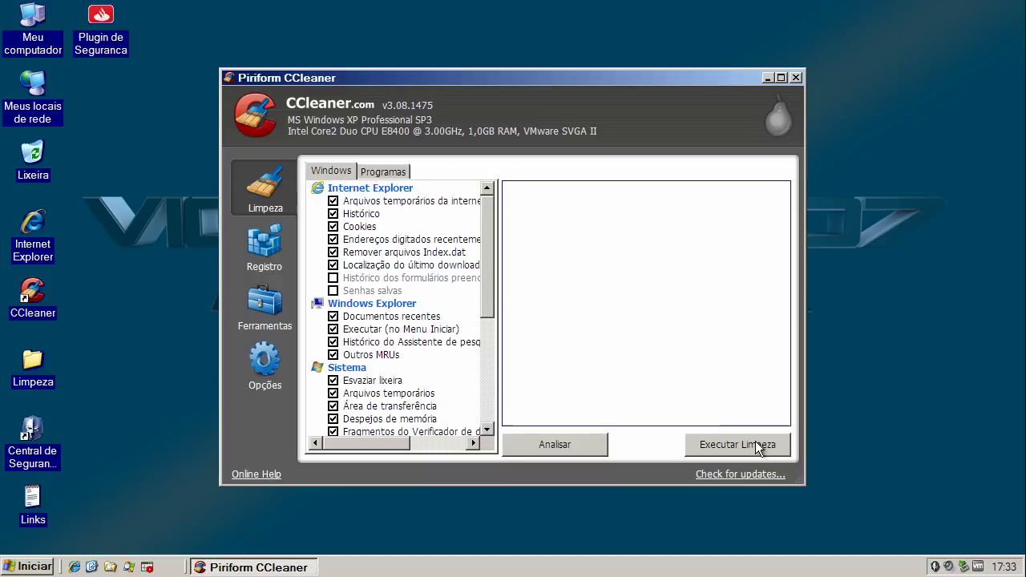
click(758, 446)
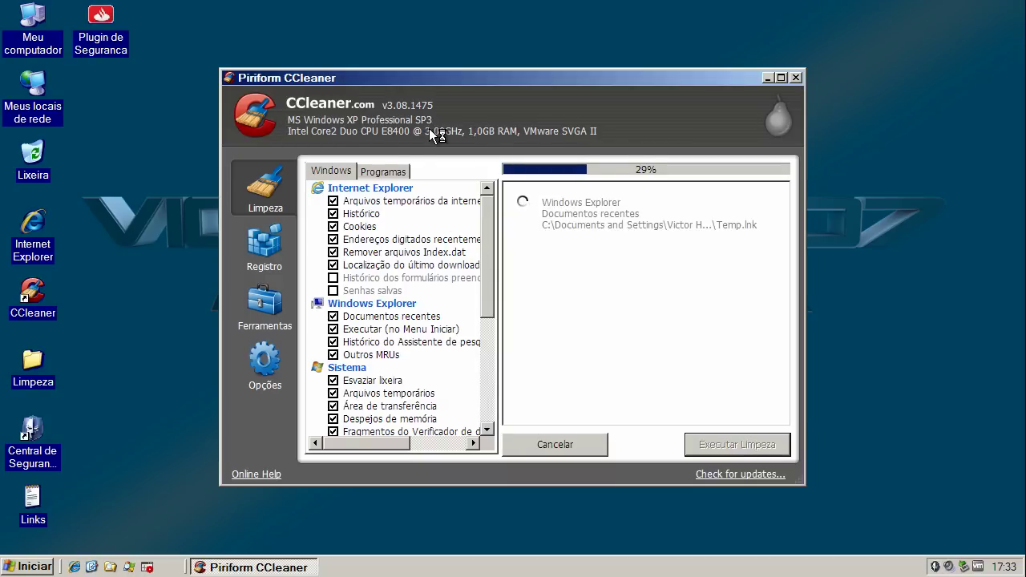
key(alt+F4)
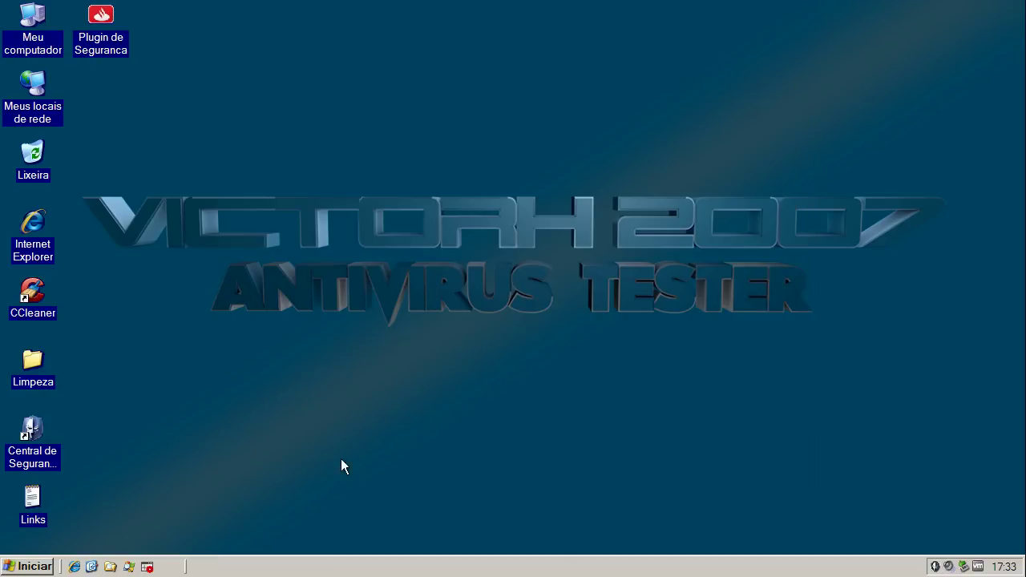
Restart the computer.
click(28, 566)
click(120, 544)
click(588, 225)
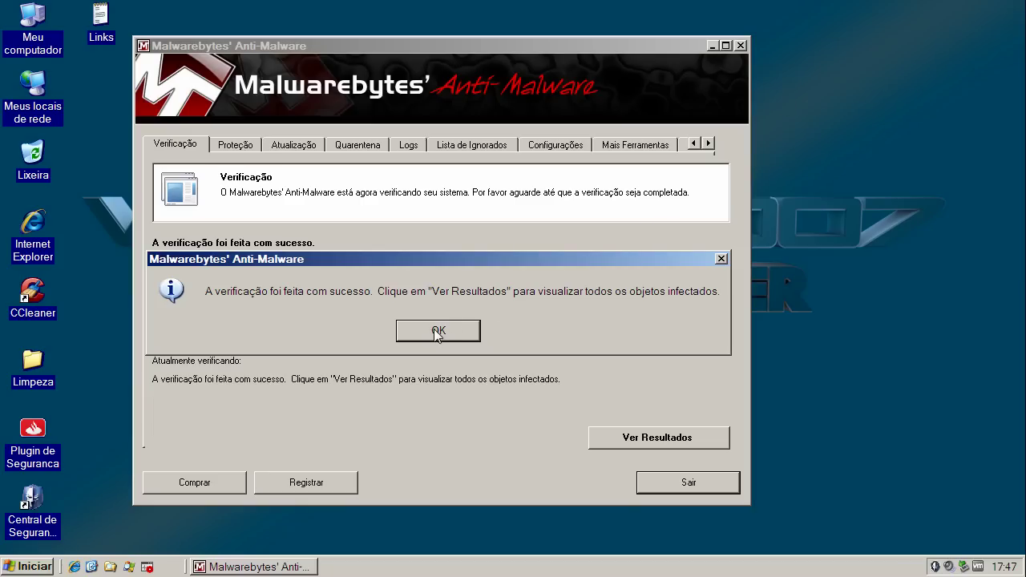
Open the completed Malwarebytes' Anti-Malware scan's results and widen the Fabricante and Ítem columns.
click(438, 331)
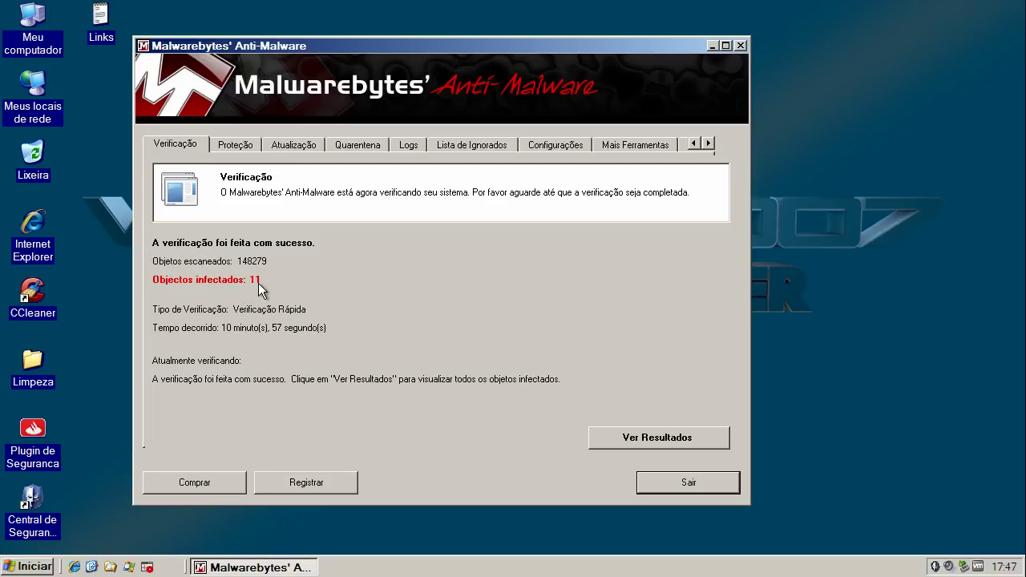
click(652, 438)
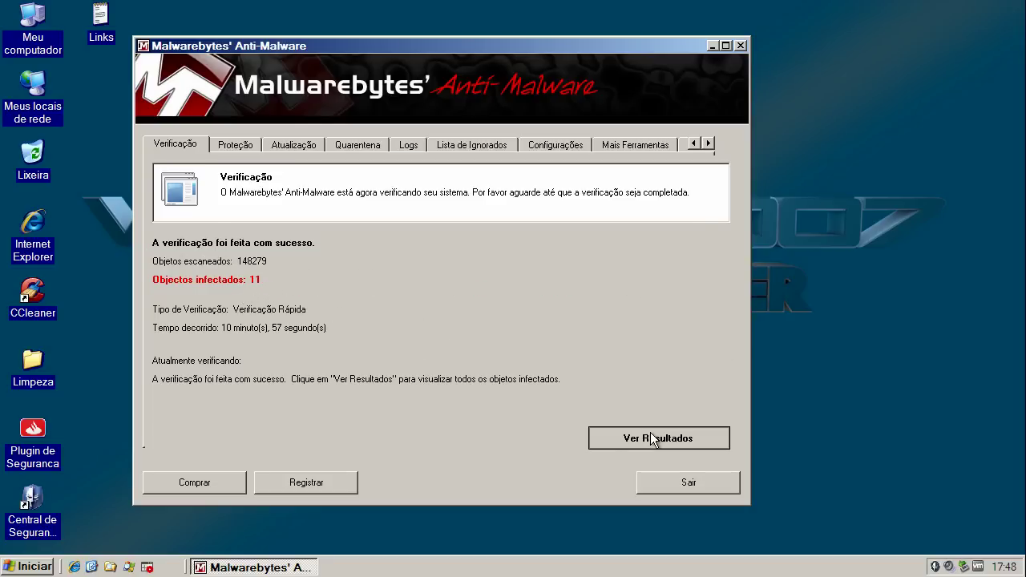
drag(263, 238, 334, 238)
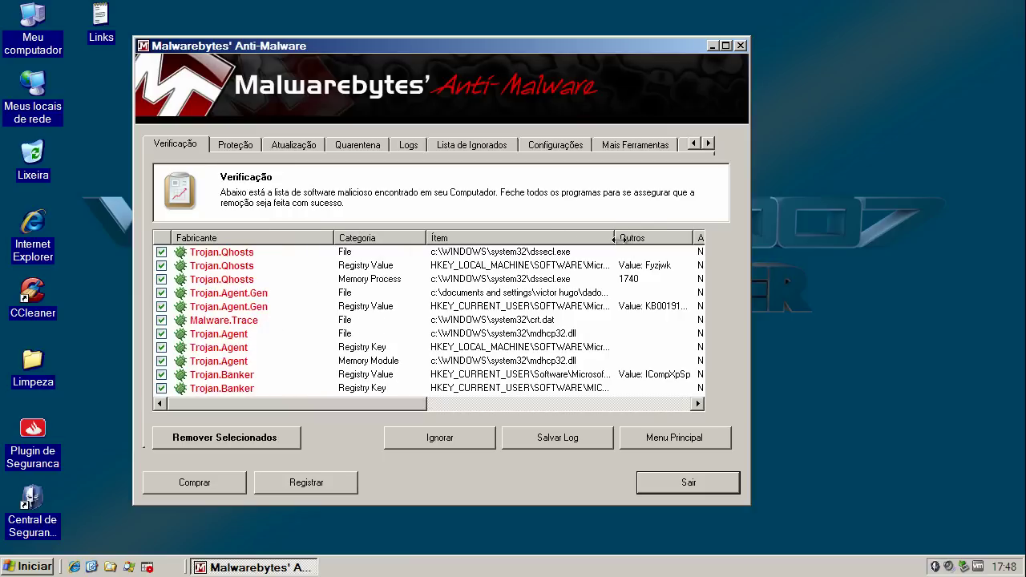
drag(615, 239, 705, 238)
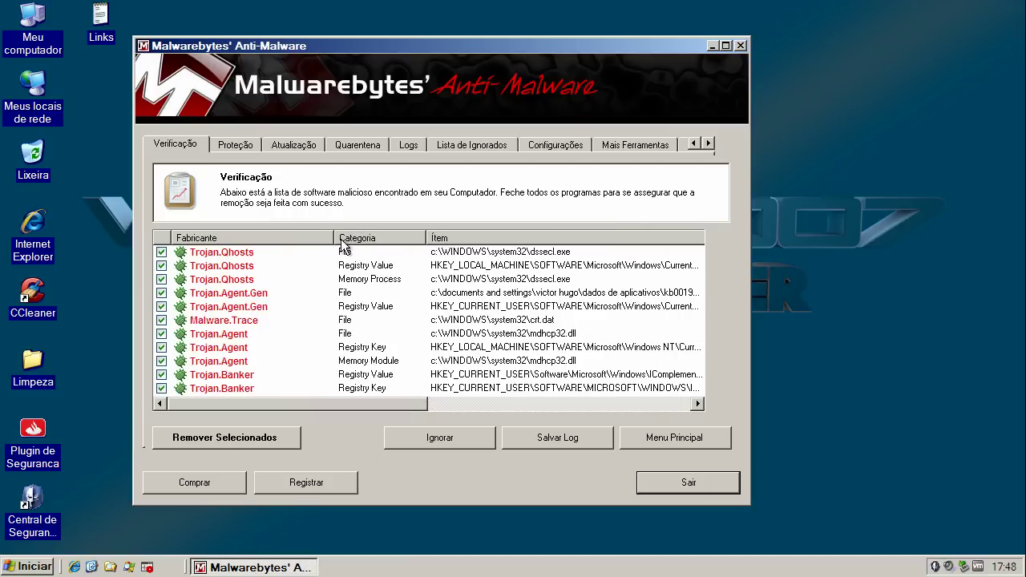
Examine the Trojan.Qhosts, Trojan.Agent.Gen, Malware.Trace, Trojan.Agent and Trojan.Banker entries in the scan results.
click(241, 253)
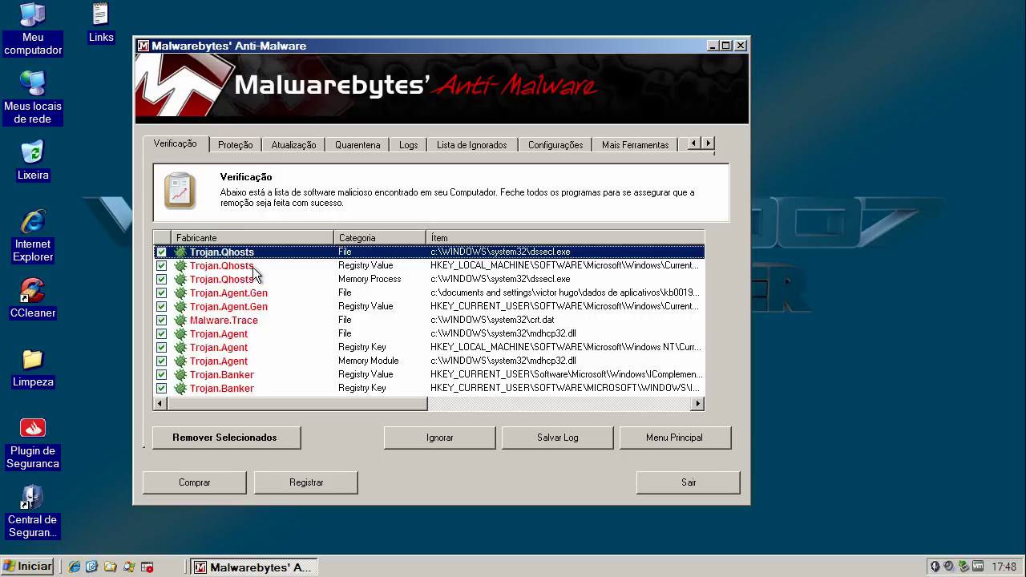
click(257, 266)
click(255, 279)
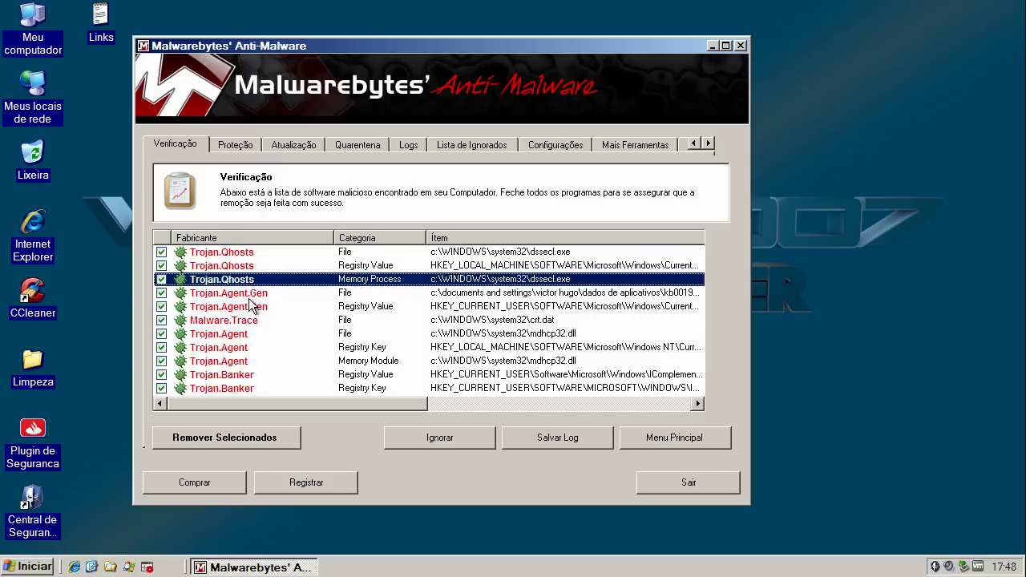
click(250, 295)
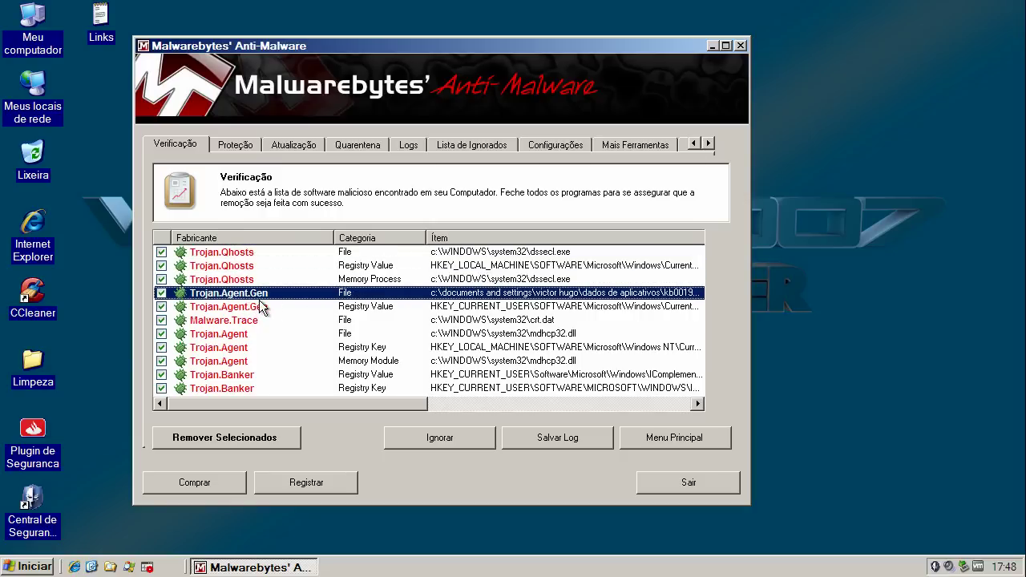
click(263, 306)
click(255, 323)
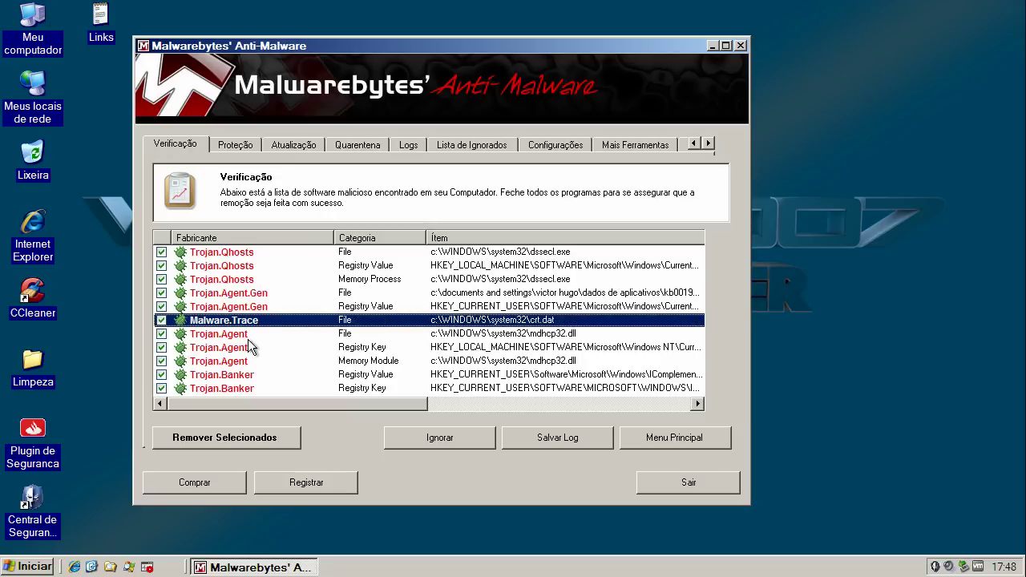
click(243, 335)
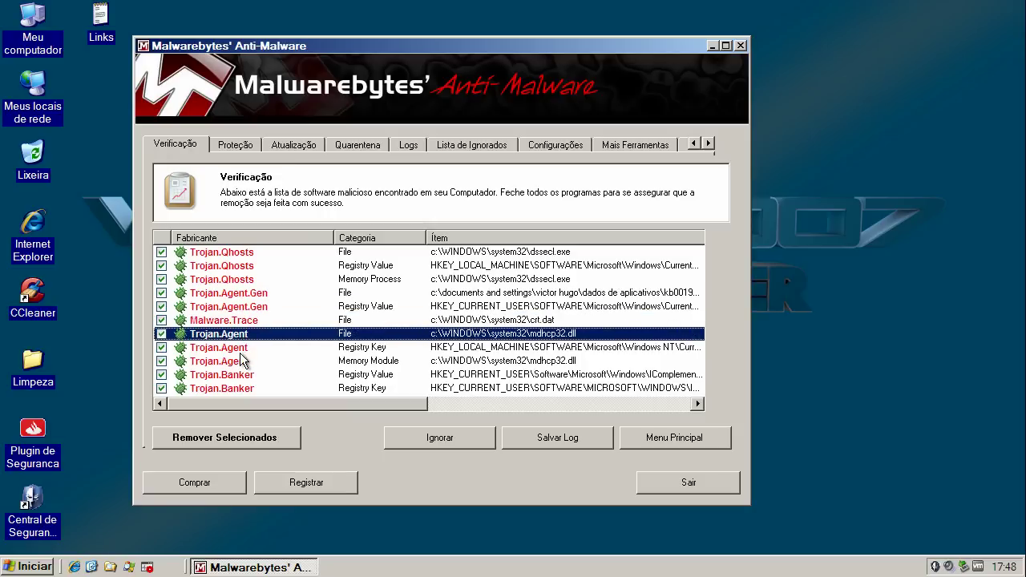
click(245, 375)
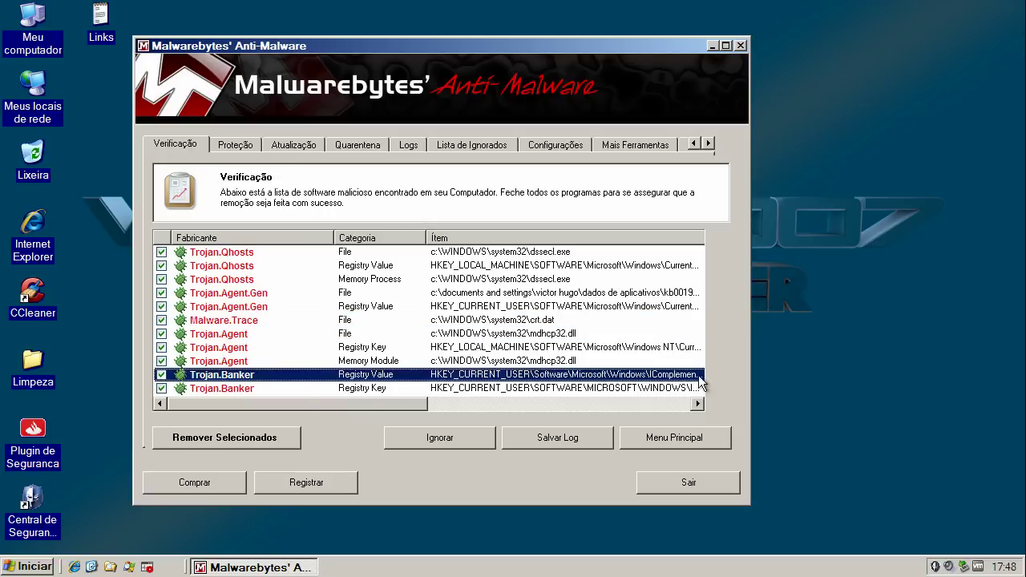
click(235, 391)
key(Up)
Remove all the checked threats in Malwarebytes and check the infected memory processes in the removal log before closing it.
click(218, 441)
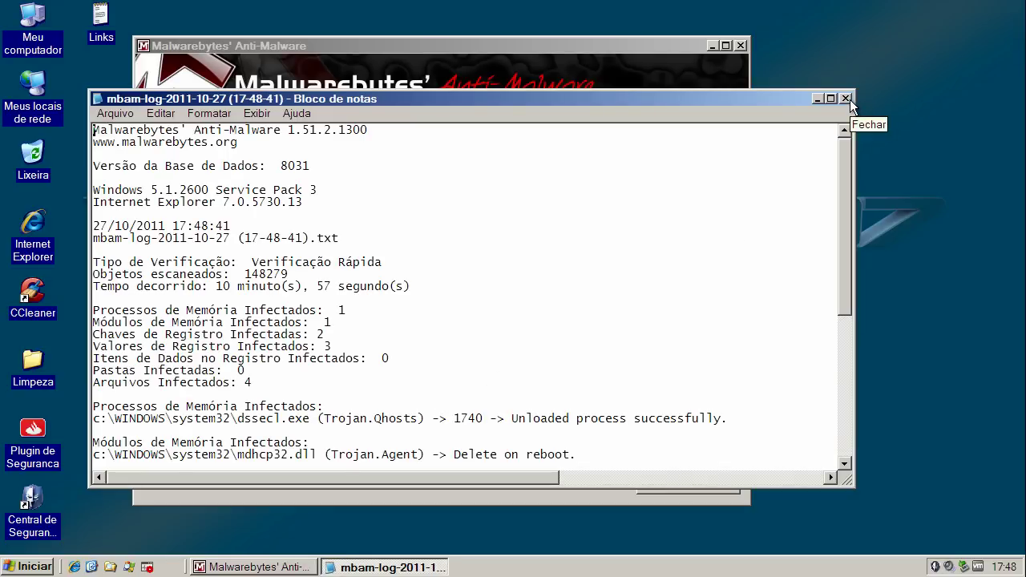
double_click(341, 309)
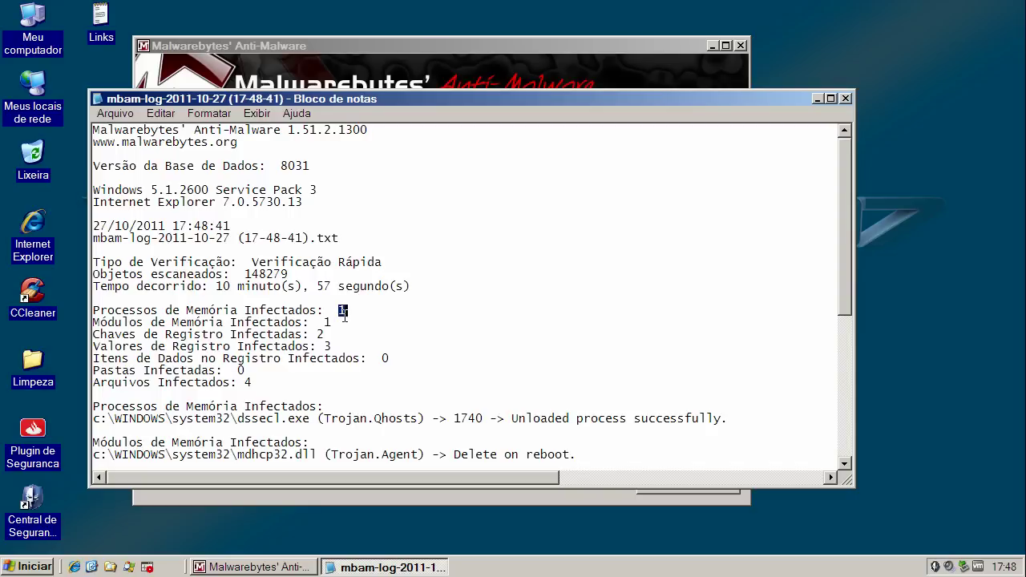
click(845, 97)
Answer the Malwarebytes prompt and allow mbam.exe to start automatically with Windows.
click(471, 333)
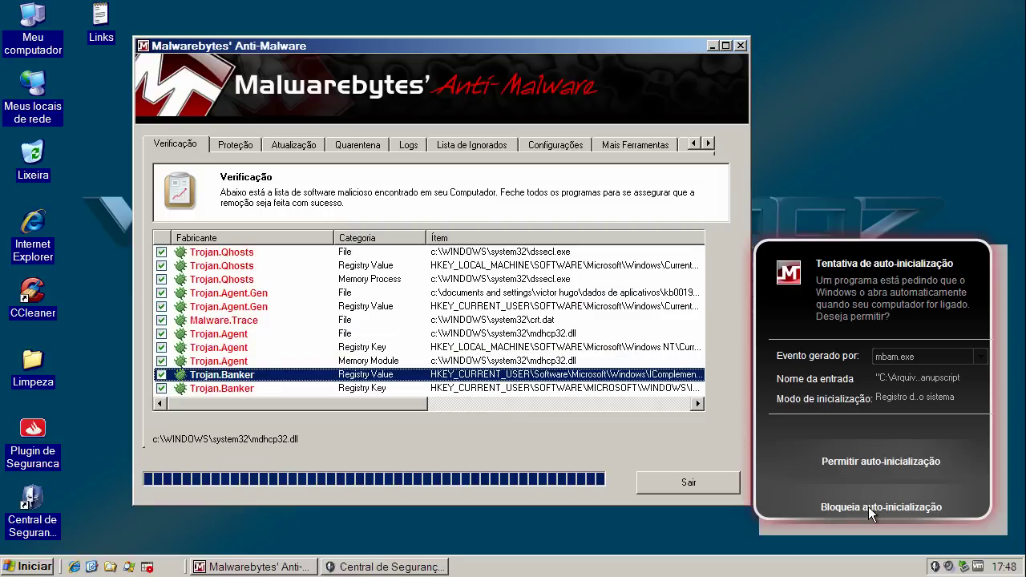
click(878, 466)
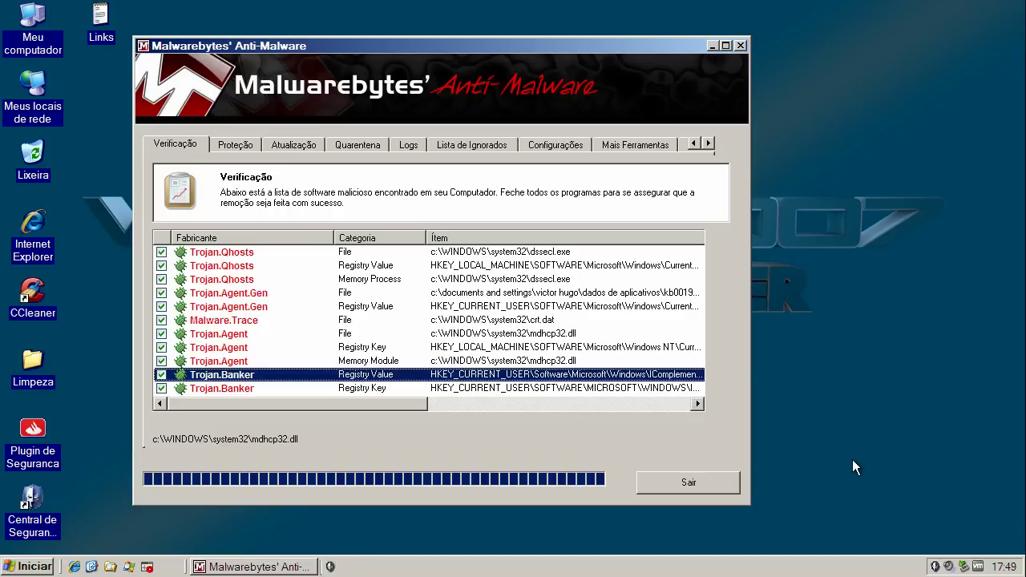
click(857, 458)
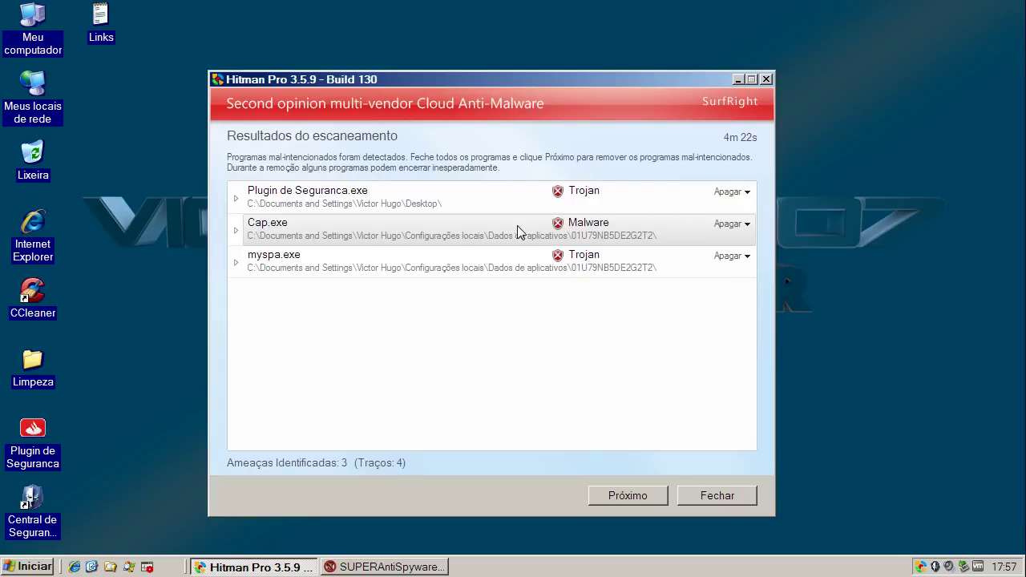
Examine the detection details for Plugin de Seguranca.exe, Cap.exe and myspa.exe in the Hitman Pro scan results.
click(236, 197)
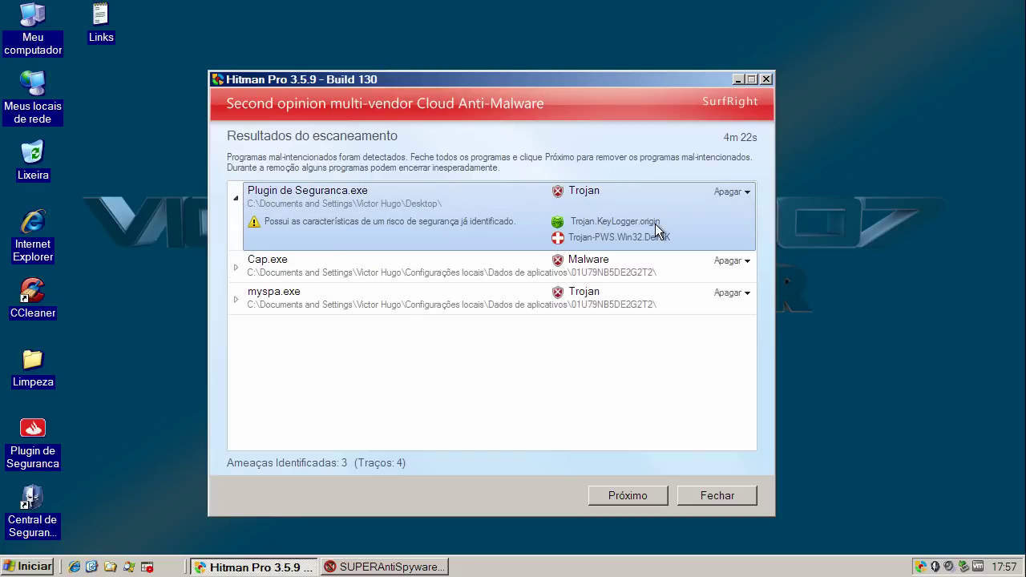
click(234, 198)
click(233, 231)
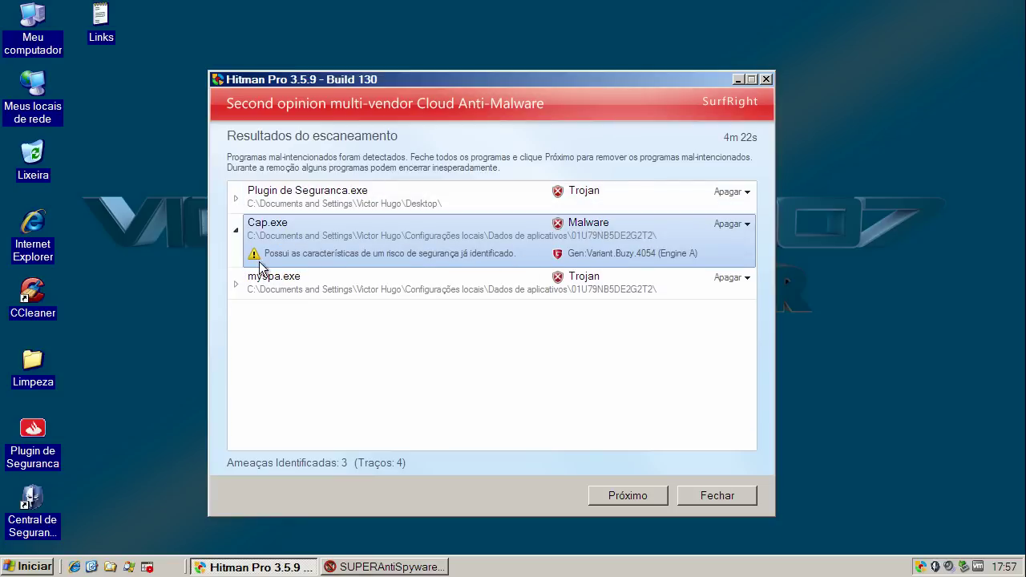
click(237, 231)
click(235, 264)
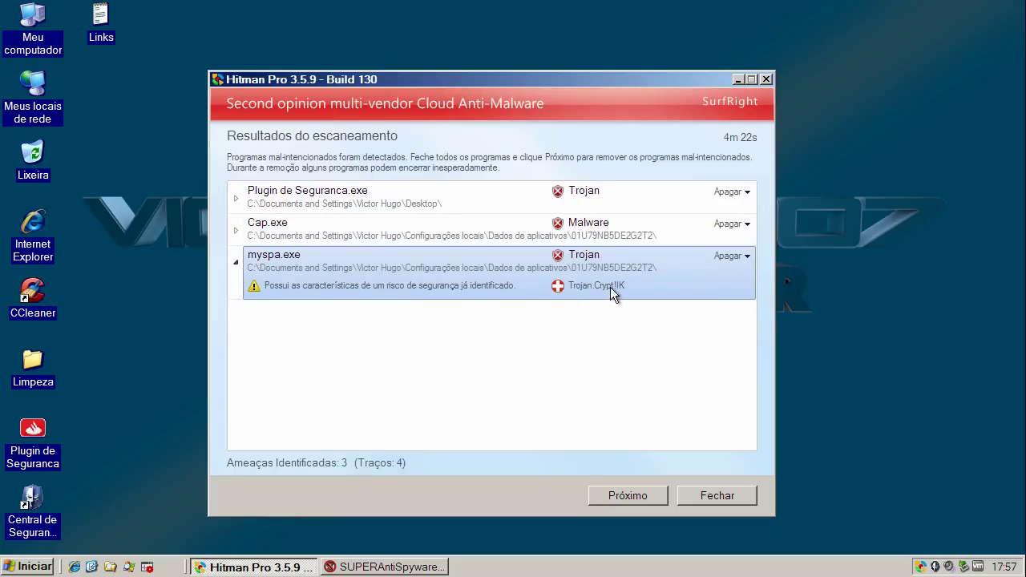
click(238, 266)
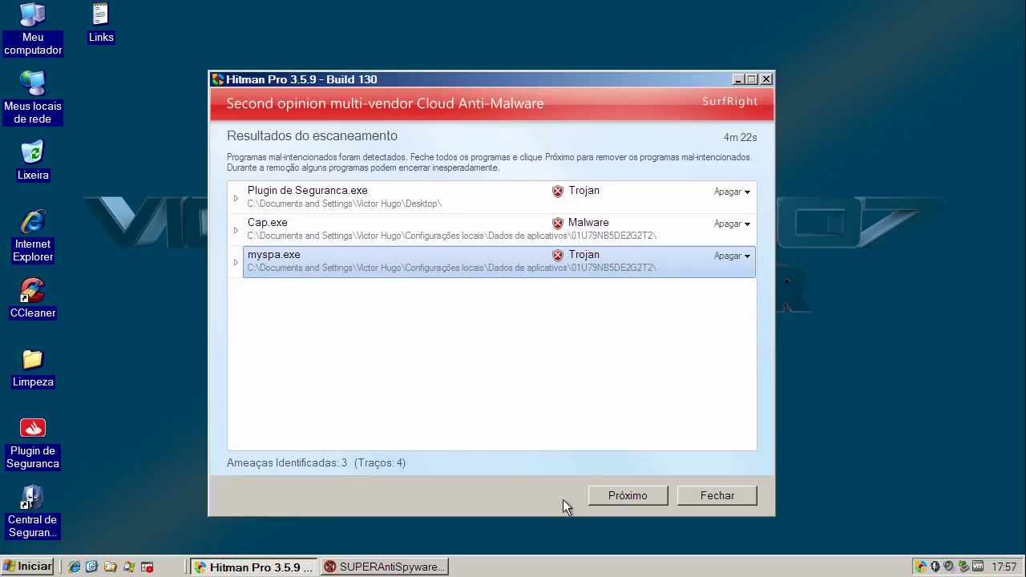
Delete the three threats listed in Hitman Pro and close the program from its results summary.
click(611, 496)
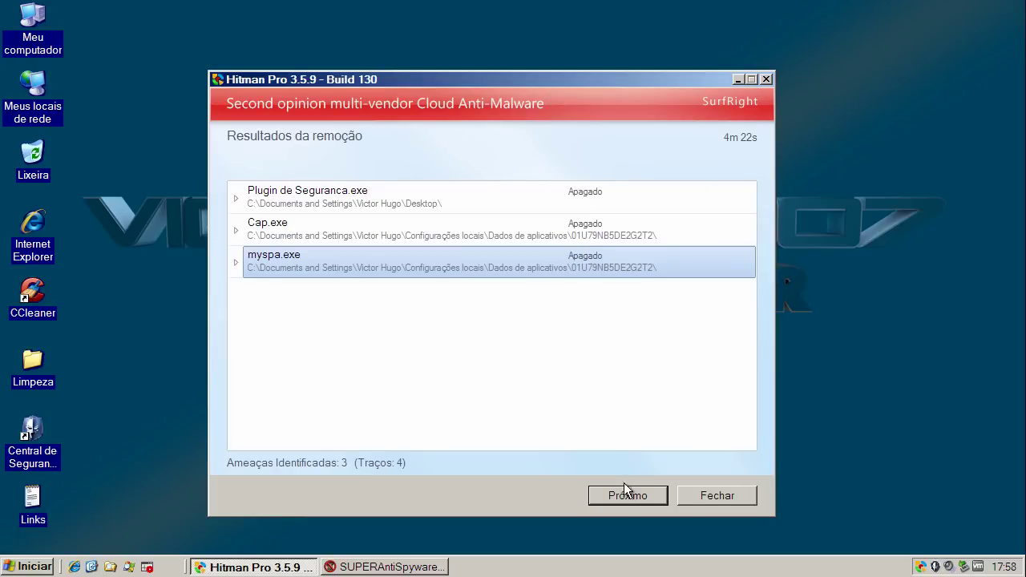
click(632, 494)
click(716, 496)
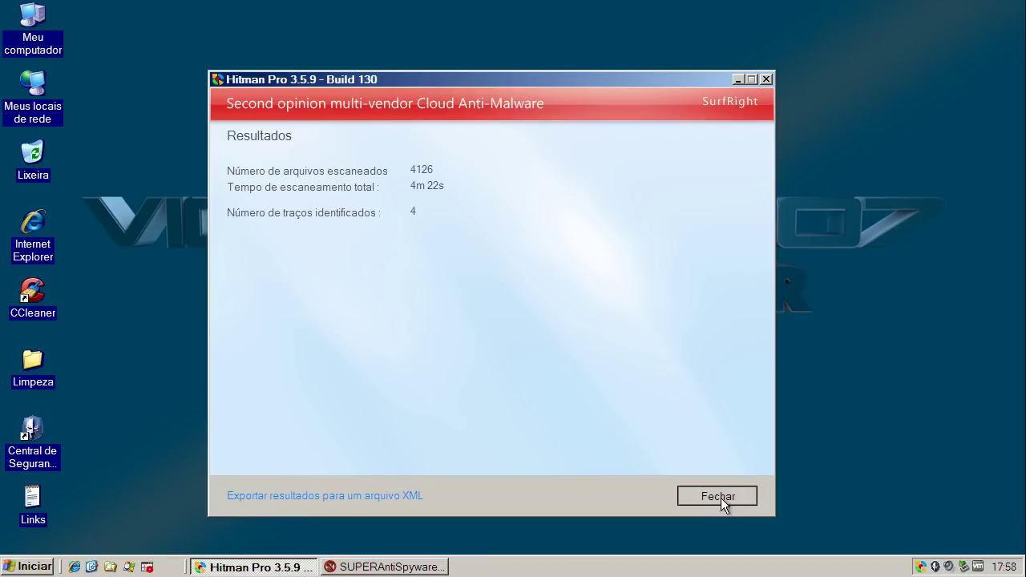
Switch to SUPERAntiSpyware, run a Quick Scan of the PC, and close the program after acknowledging the scan results.
click(274, 568)
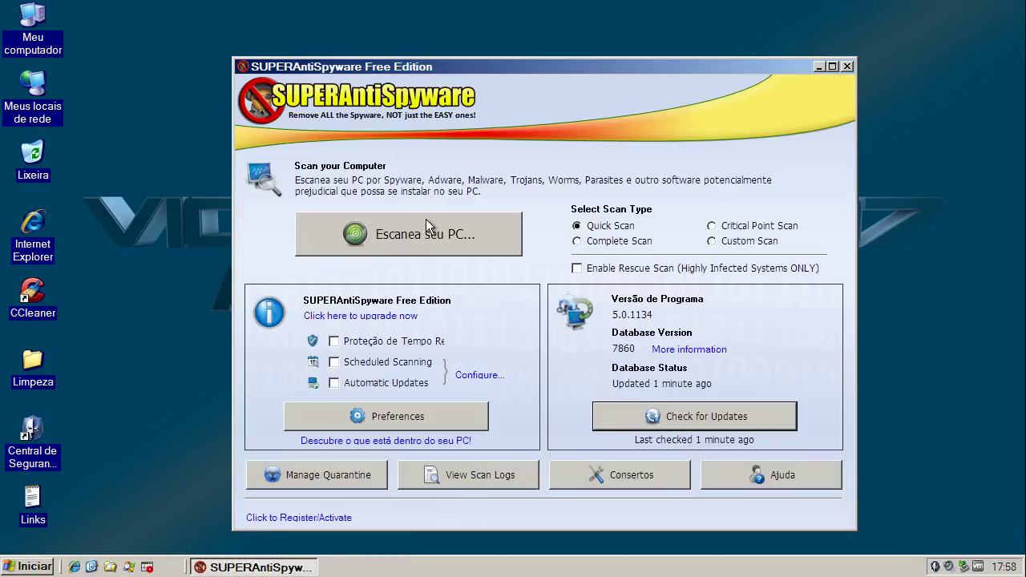
click(419, 231)
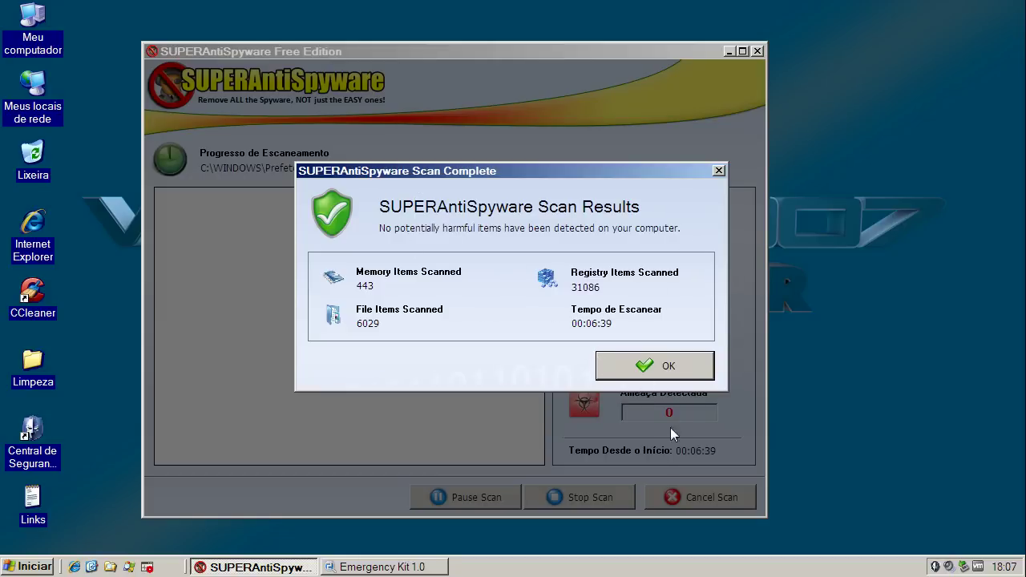
click(648, 368)
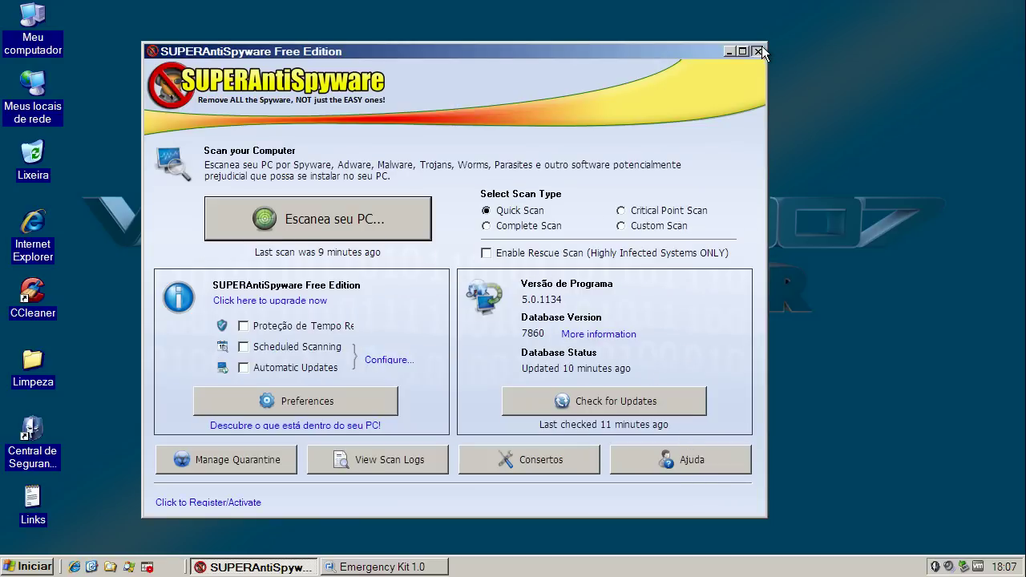
click(760, 50)
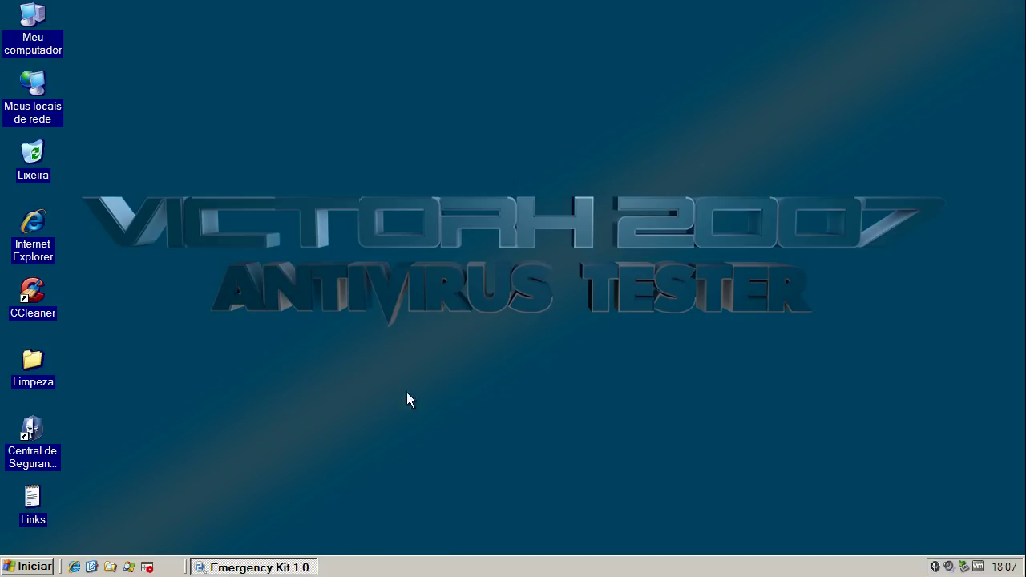
Switch to Emsisoft Emergency Kit and update its malware definitions.
click(294, 570)
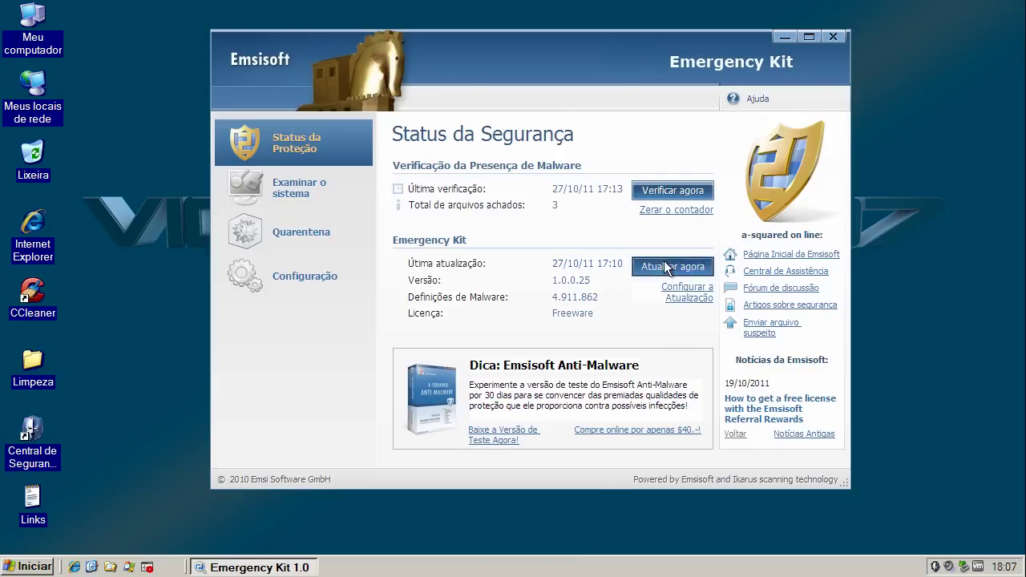
click(651, 266)
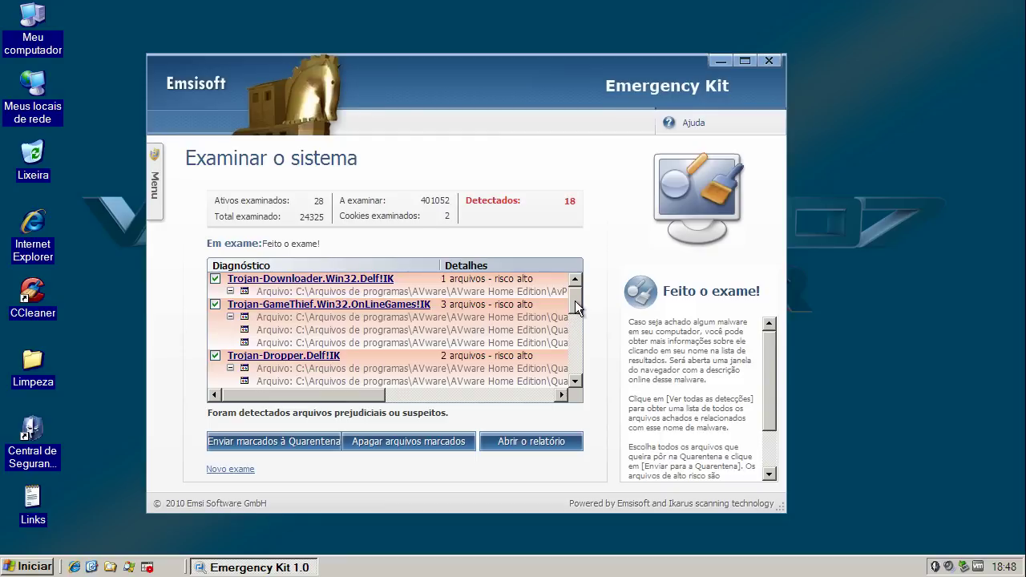
Review the full list of detected files in the finished Emergency Kit scan, then close the program and decline the newsletter subscription.
drag(577, 301, 583, 377)
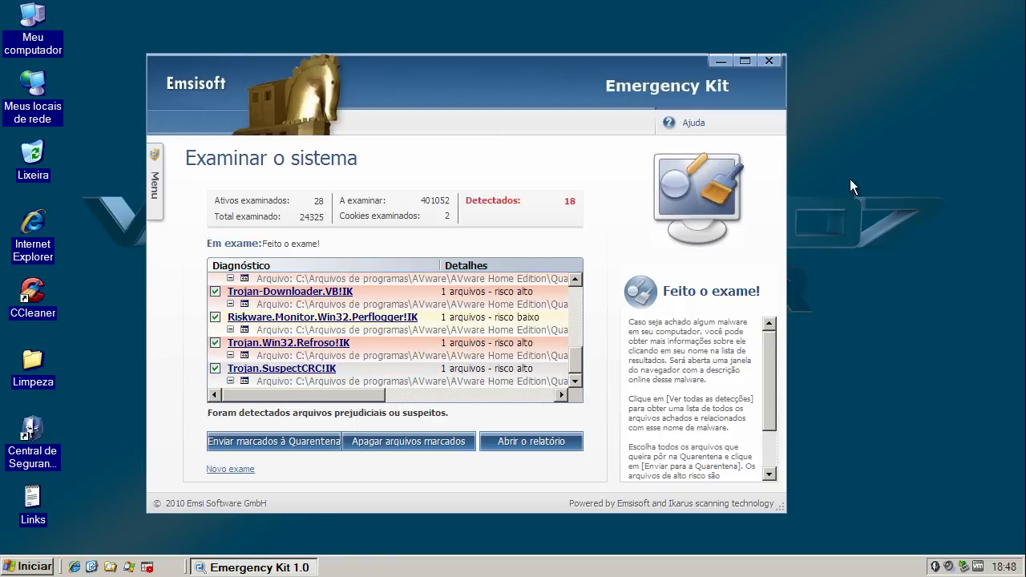
click(770, 61)
click(676, 430)
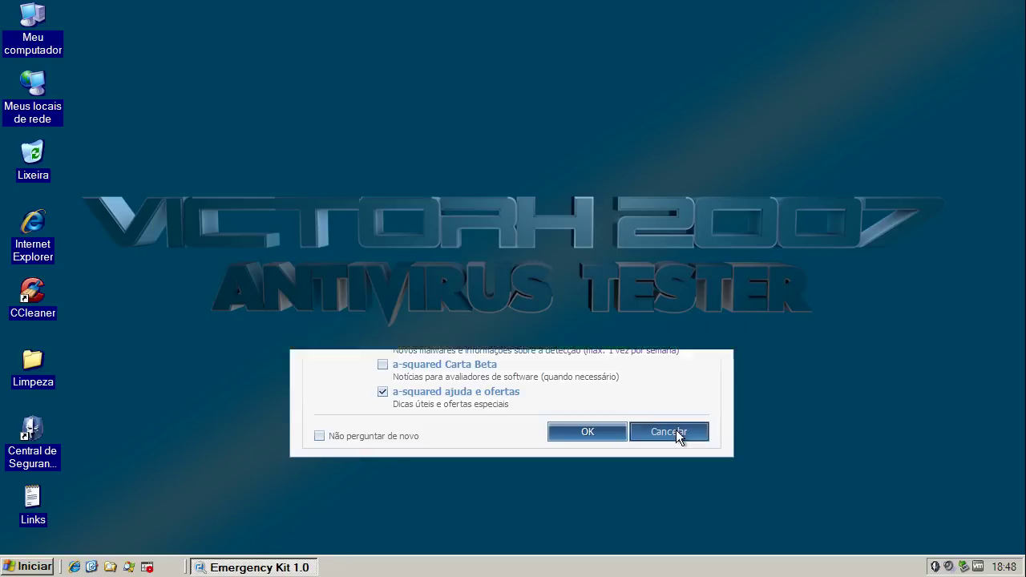
Open the AVware Antivirus main window on its protection status.
double_click(935, 567)
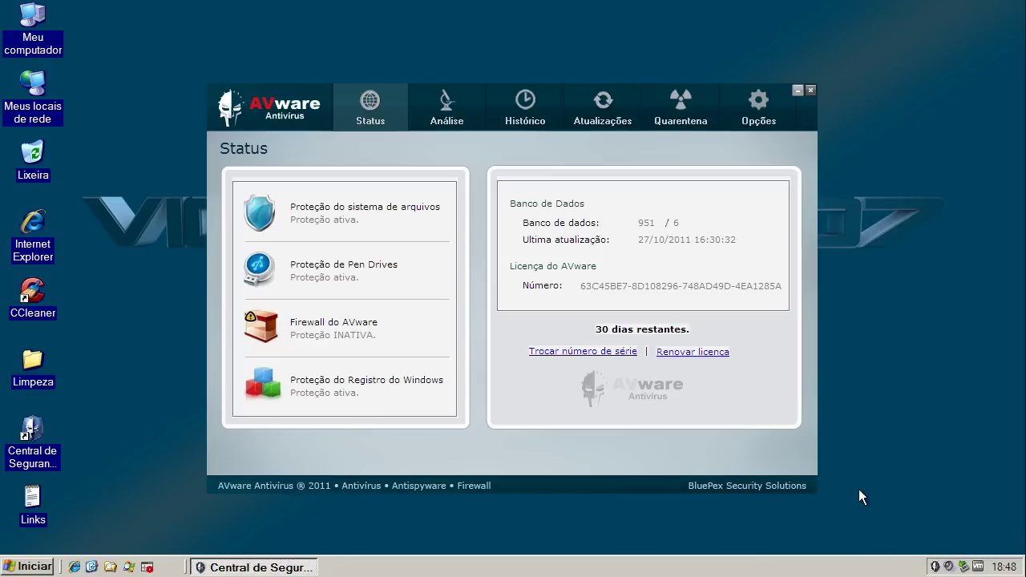